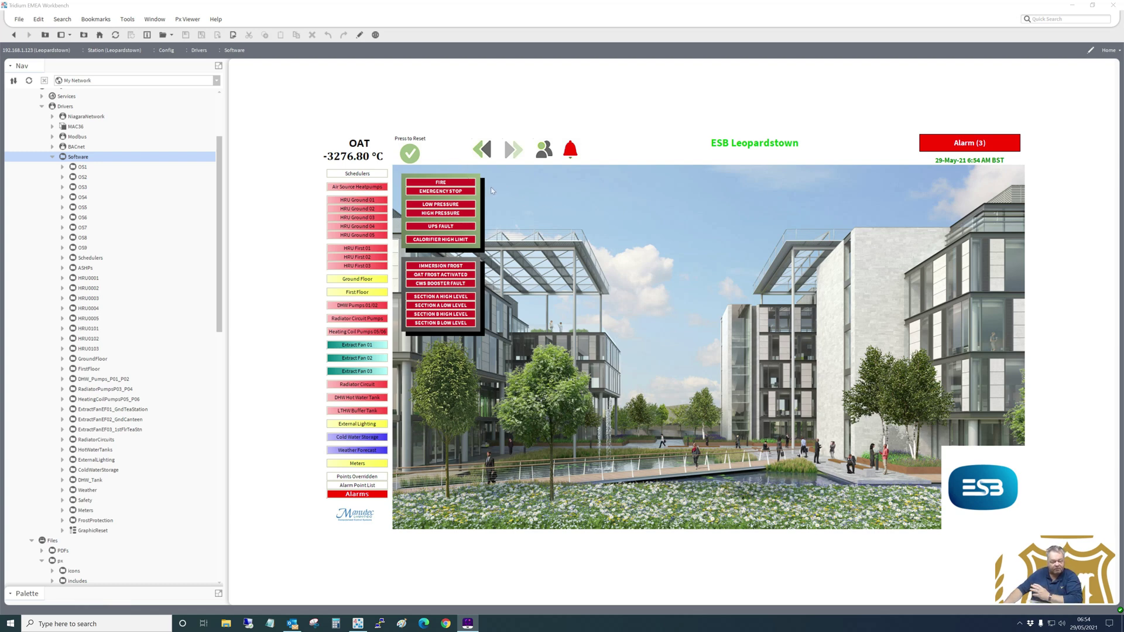
- Open the Air Source Heatpumps page from the home graphic's navigation buttons
{"action": "left_click", "coordinate": [360, 187]}
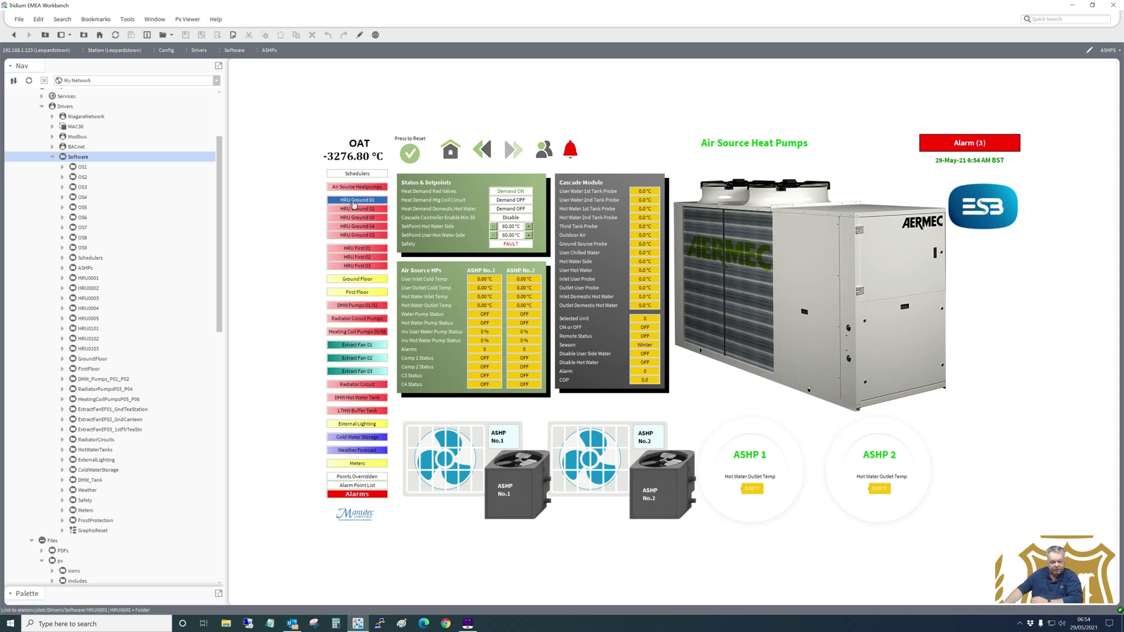
- View the HRU Ground 01–05 and HRU First 02–03 graphics, ending on the Ground Floor plan
{"action": "left_click", "coordinate": [354, 201]}
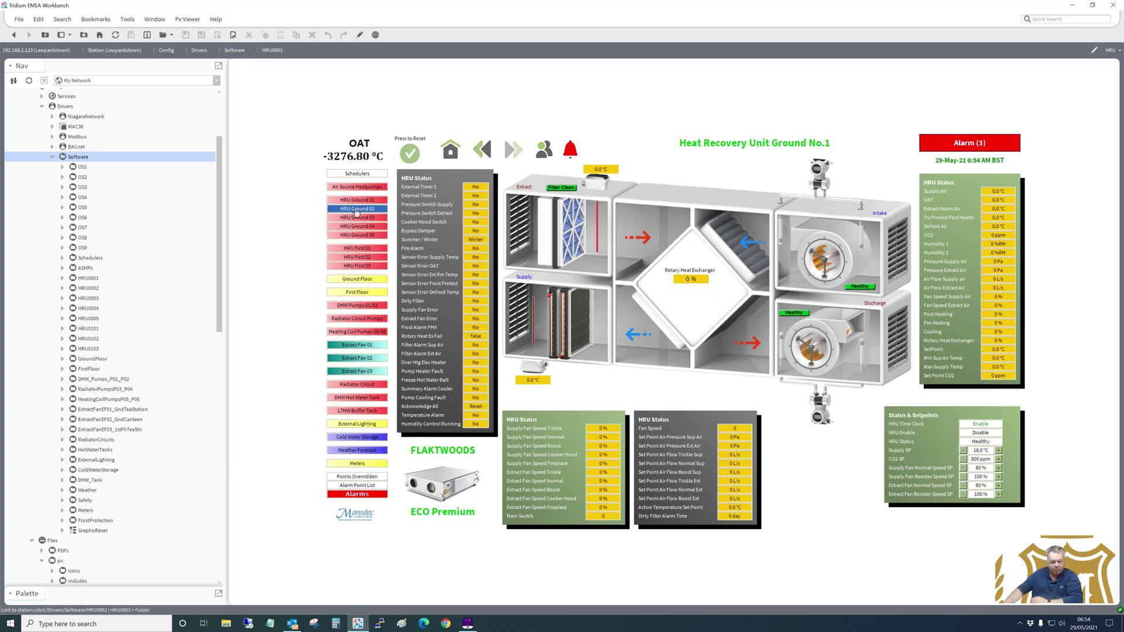
{"action": "left_click", "coordinate": [355, 210]}
{"action": "left_click", "coordinate": [357, 218]}
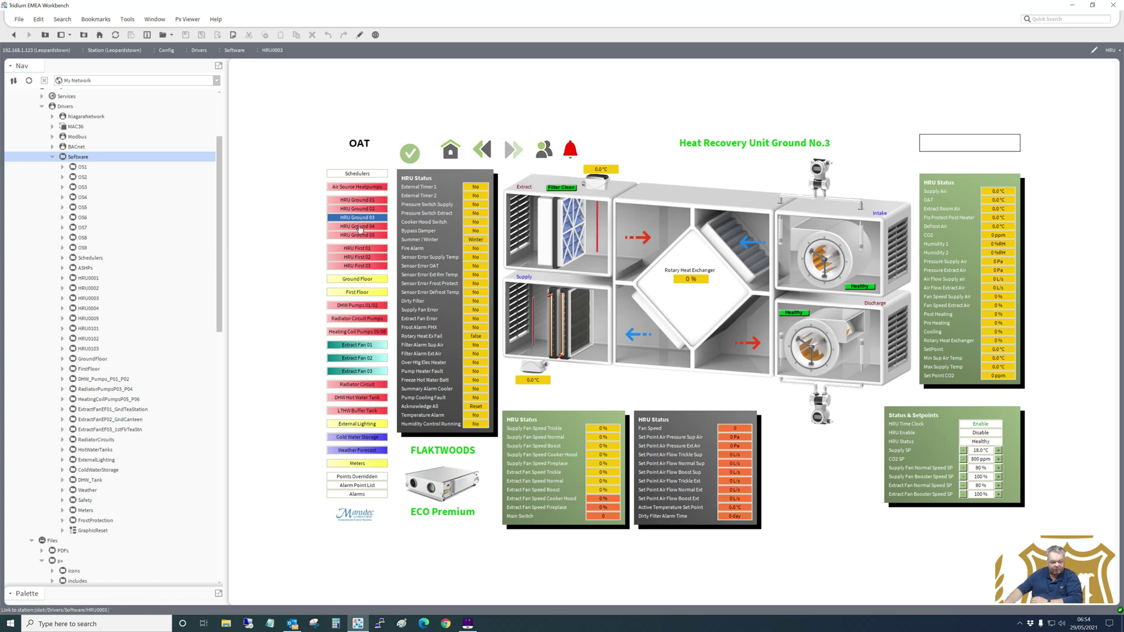
{"action": "left_click", "coordinate": [359, 228]}
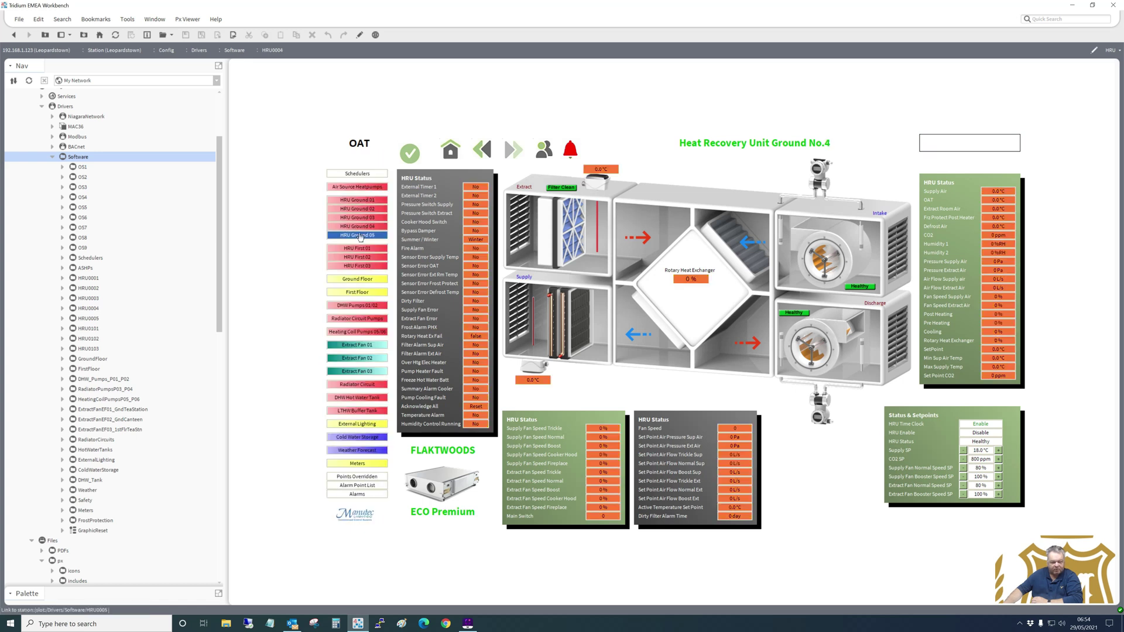
{"action": "left_click", "coordinate": [358, 235]}
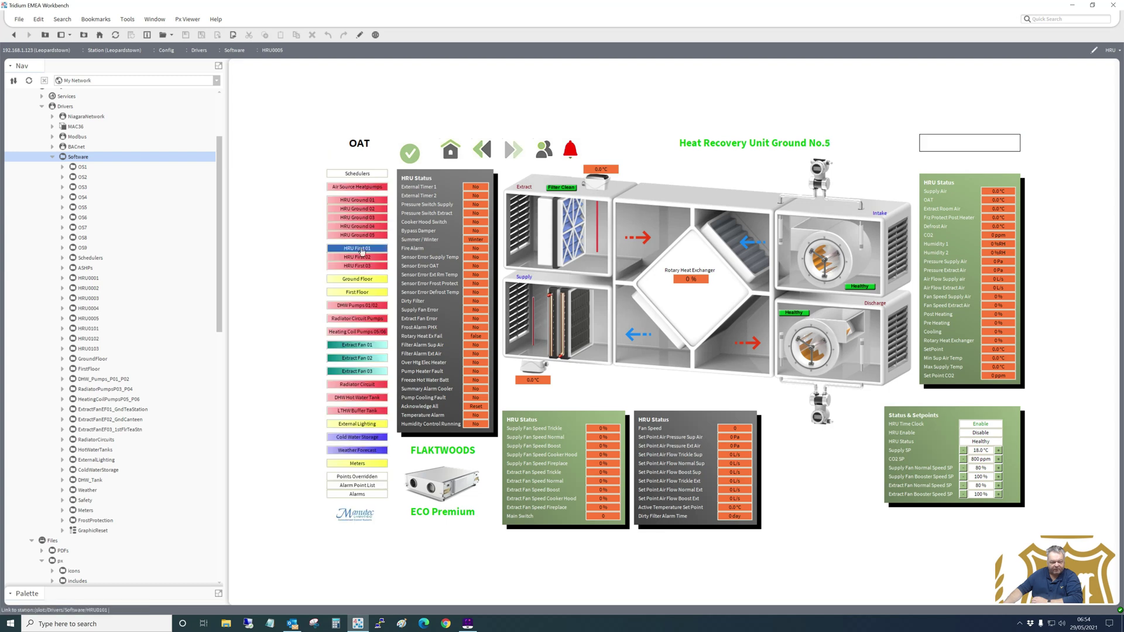
{"action": "left_click", "coordinate": [363, 257]}
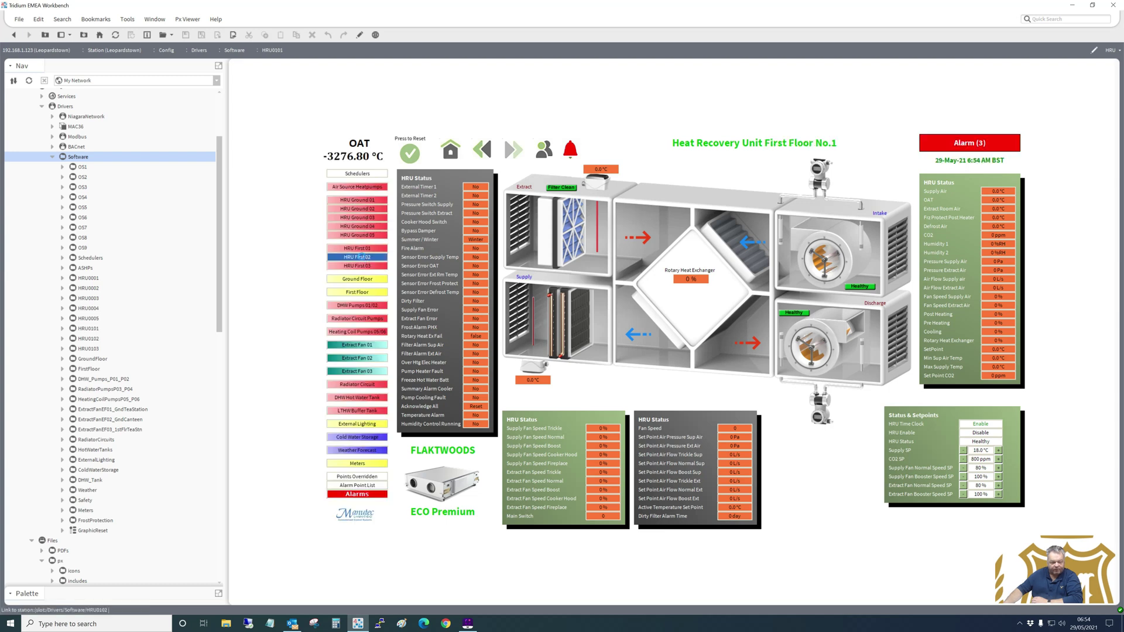
{"action": "left_click", "coordinate": [363, 267]}
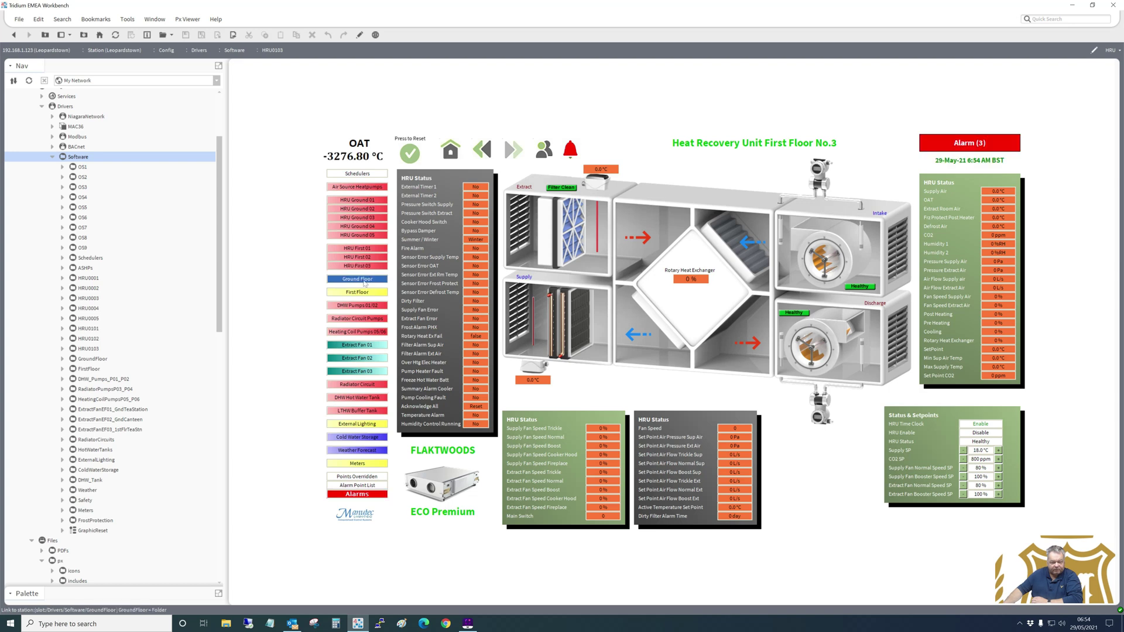
{"action": "left_click", "coordinate": [363, 280]}
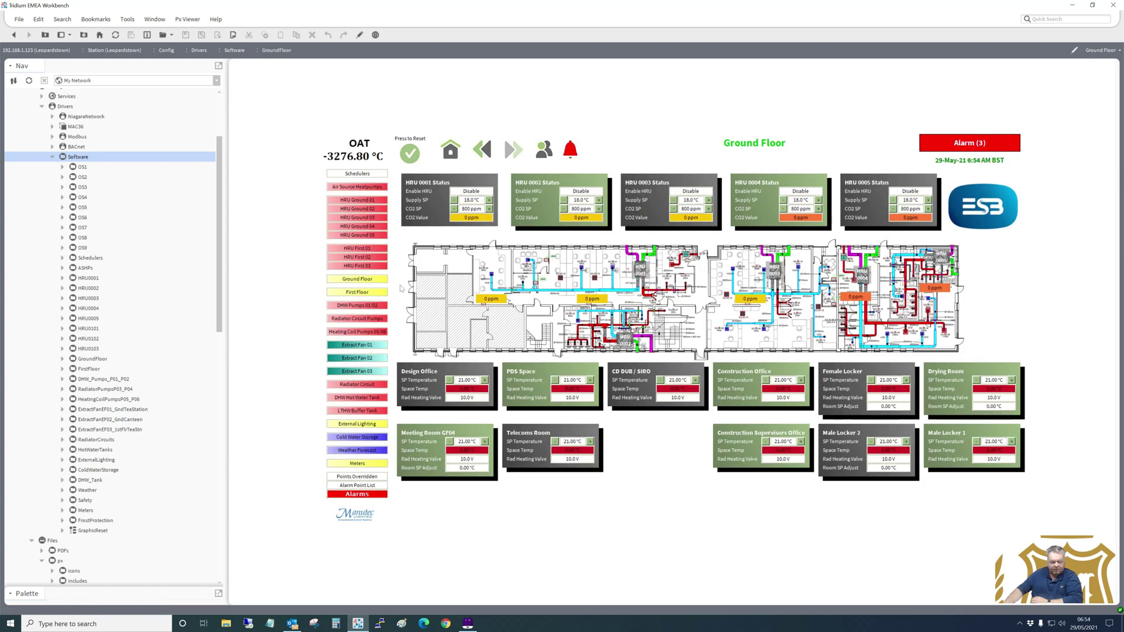
- View the First Floor plan, then the DHW, Radiator Circuit and Heating Coil pump pages
{"action": "left_click", "coordinate": [359, 294]}
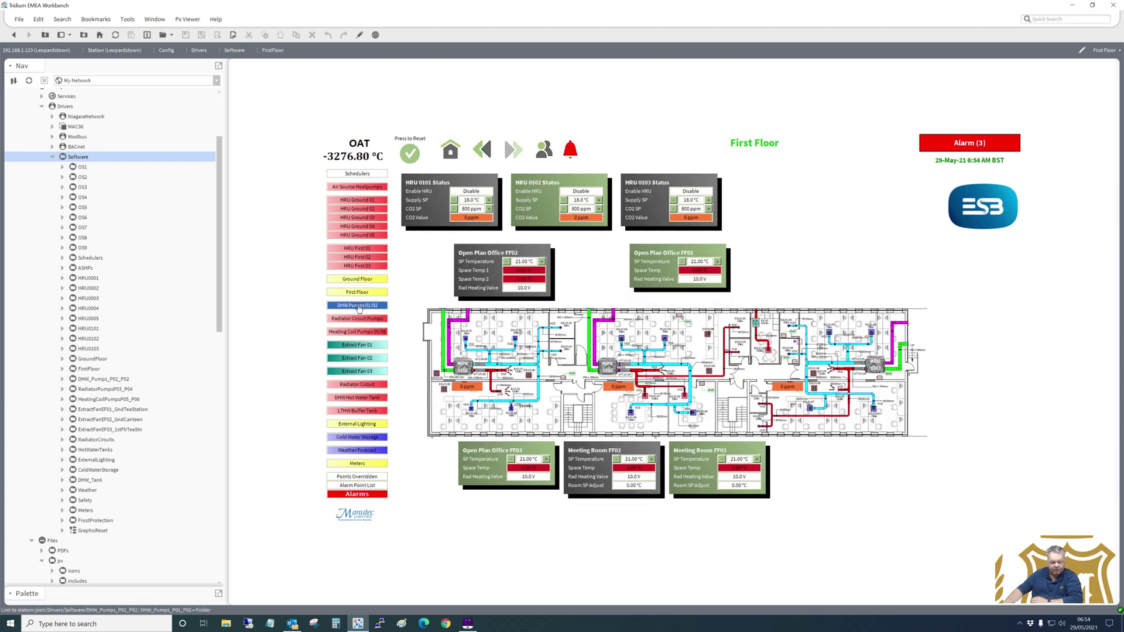
{"action": "left_click", "coordinate": [358, 306]}
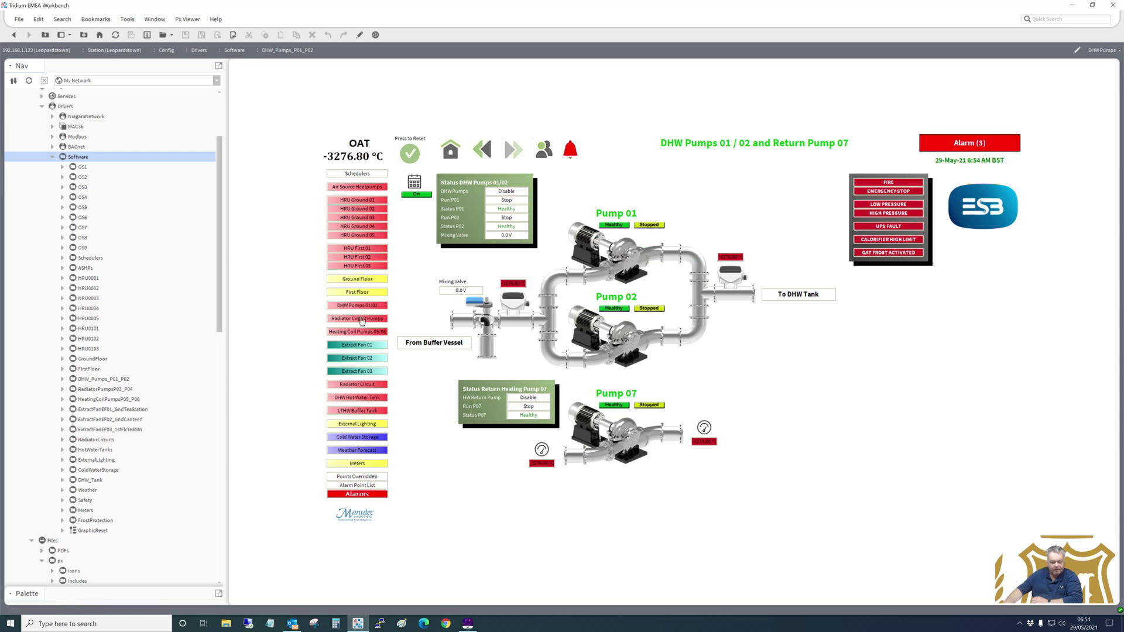
{"action": "left_click", "coordinate": [362, 319]}
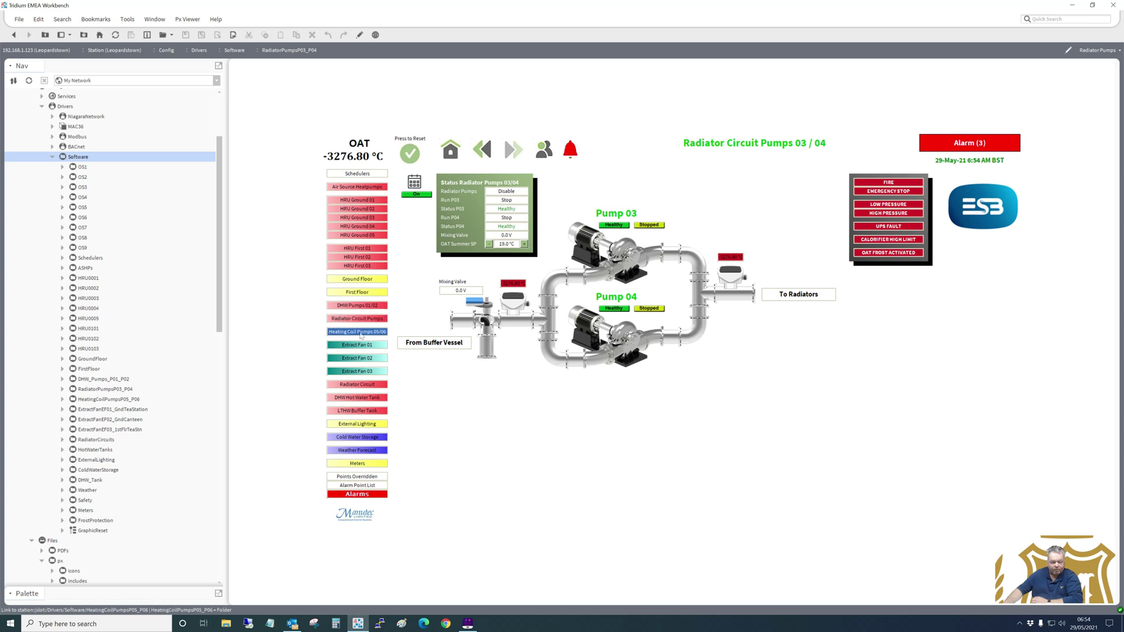
{"action": "left_click", "coordinate": [361, 332]}
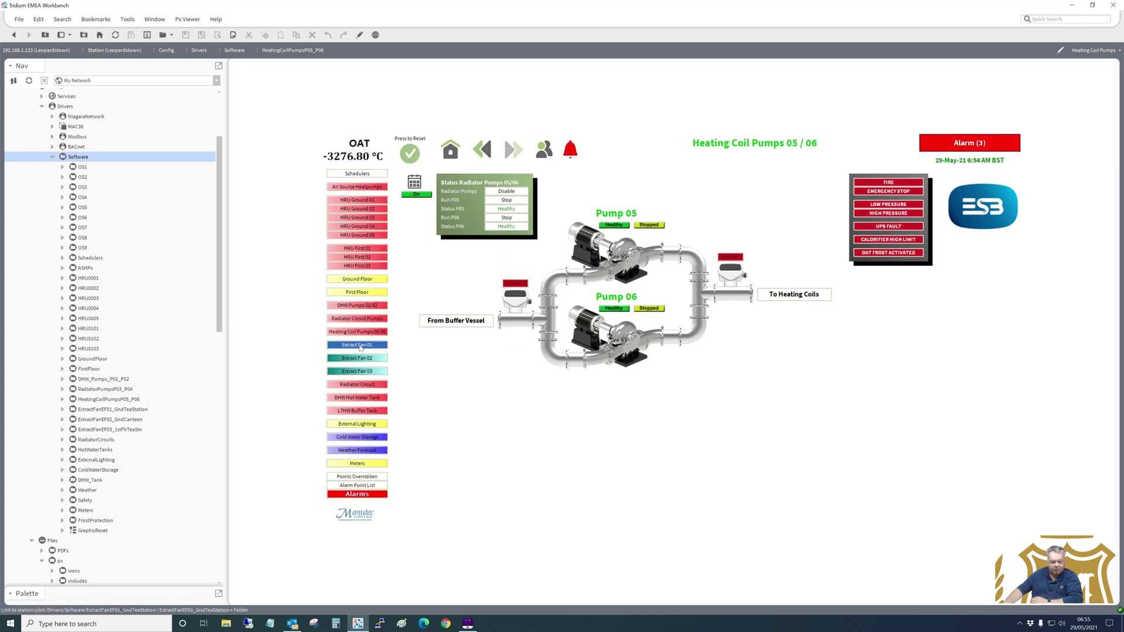
- View Extract Fans 01–03, the Radiator Circuits overview and the Domestic Hot Water page
{"action": "left_click", "coordinate": [360, 347]}
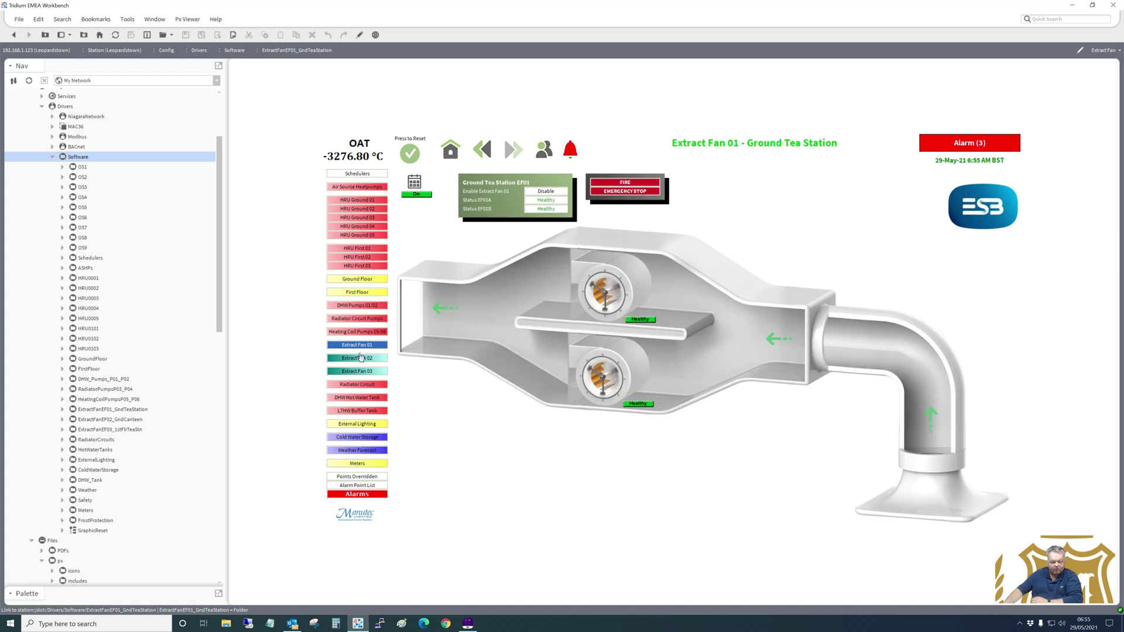
{"action": "left_click", "coordinate": [359, 357]}
{"action": "left_click", "coordinate": [360, 371]}
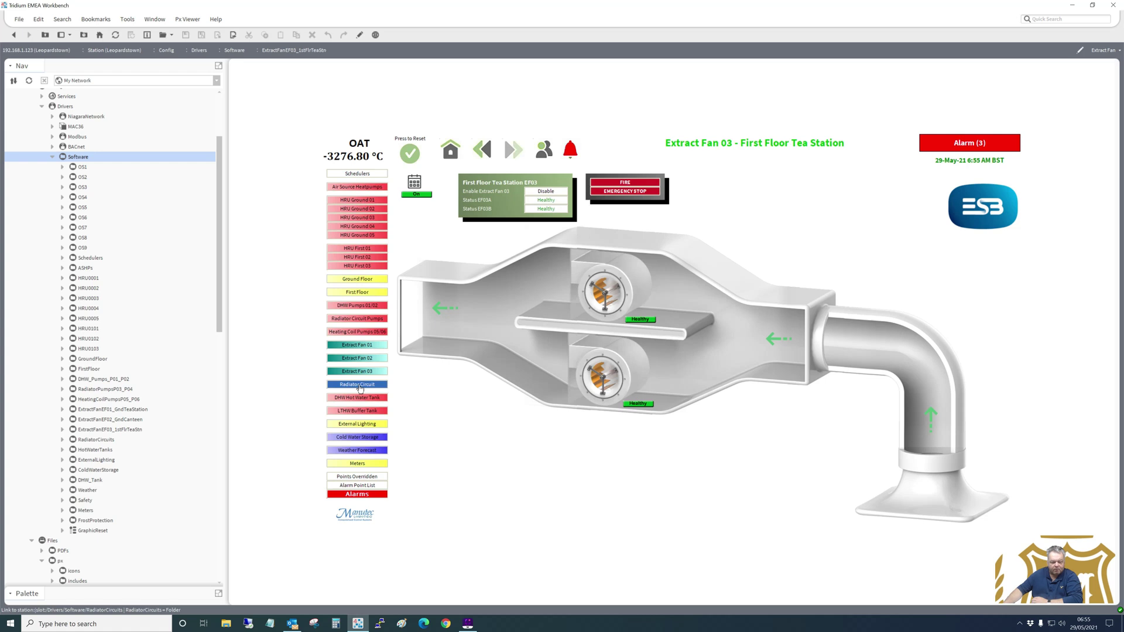
{"action": "left_click", "coordinate": [359, 386]}
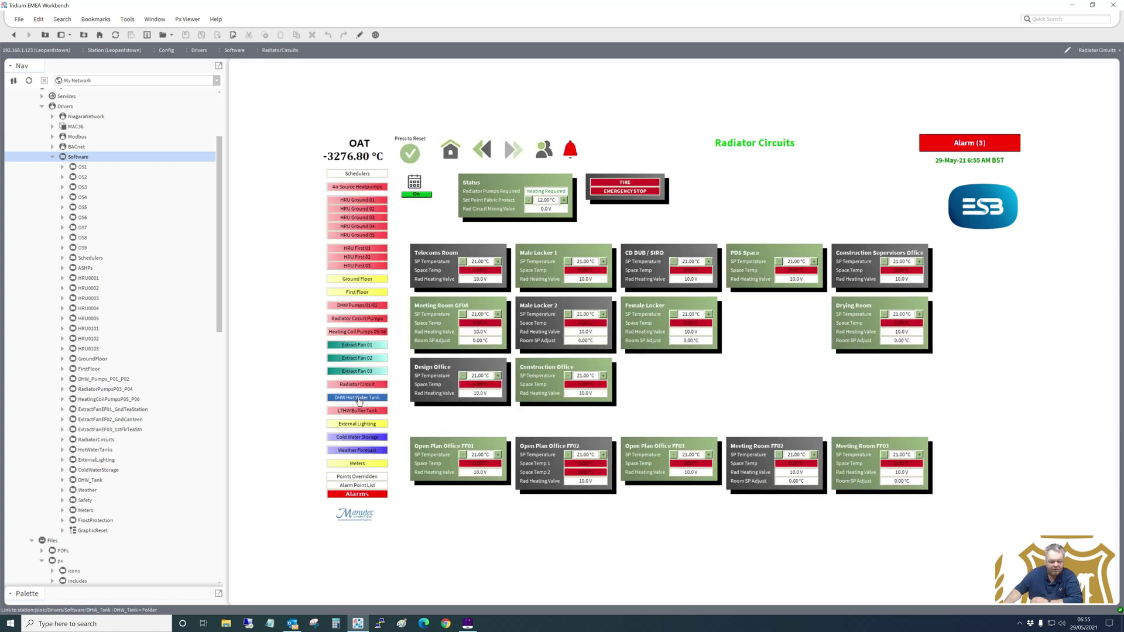
{"action": "left_click", "coordinate": [359, 399]}
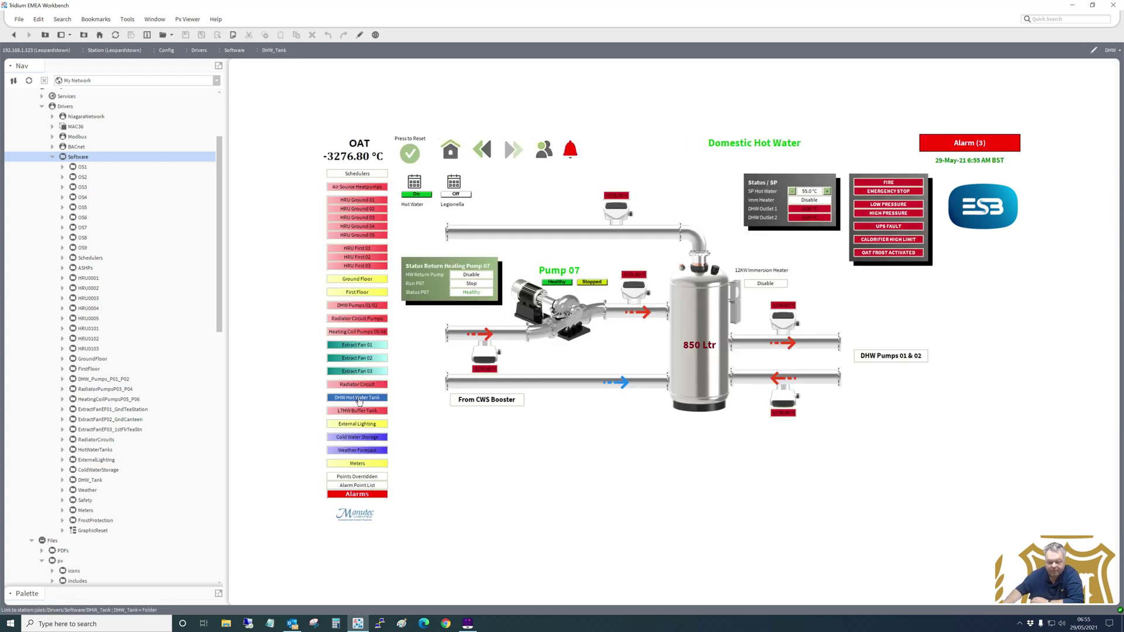
- View the 900 Ltr buffer tank, the linked ASHP page, External Lighting and Cold Water Storage
{"action": "left_click", "coordinate": [359, 412]}
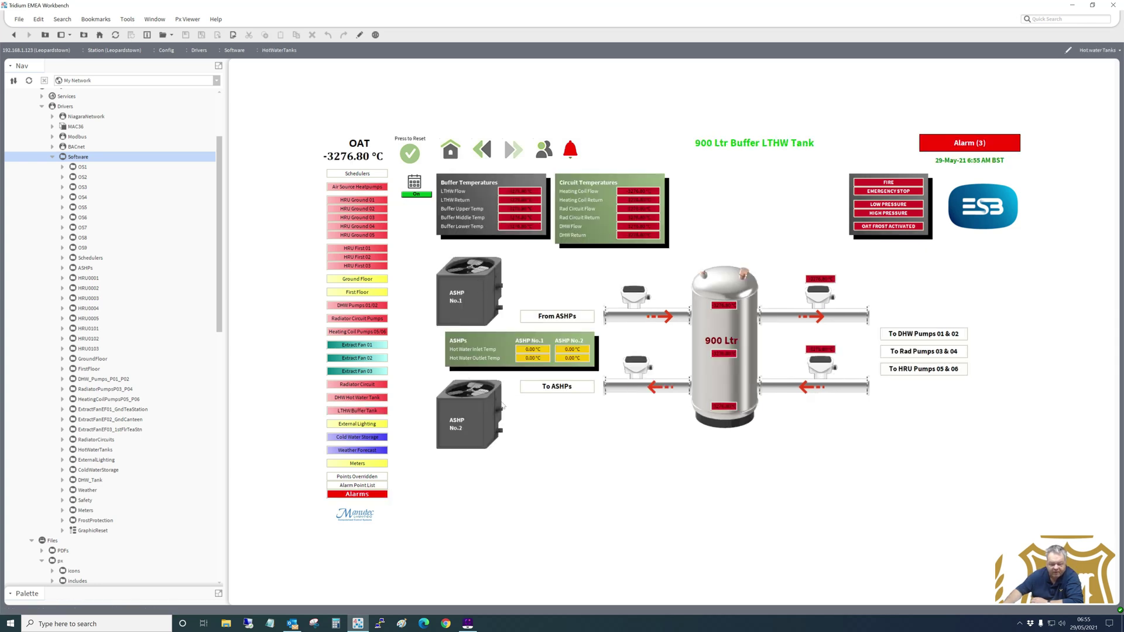
{"action": "left_click", "coordinate": [559, 319]}
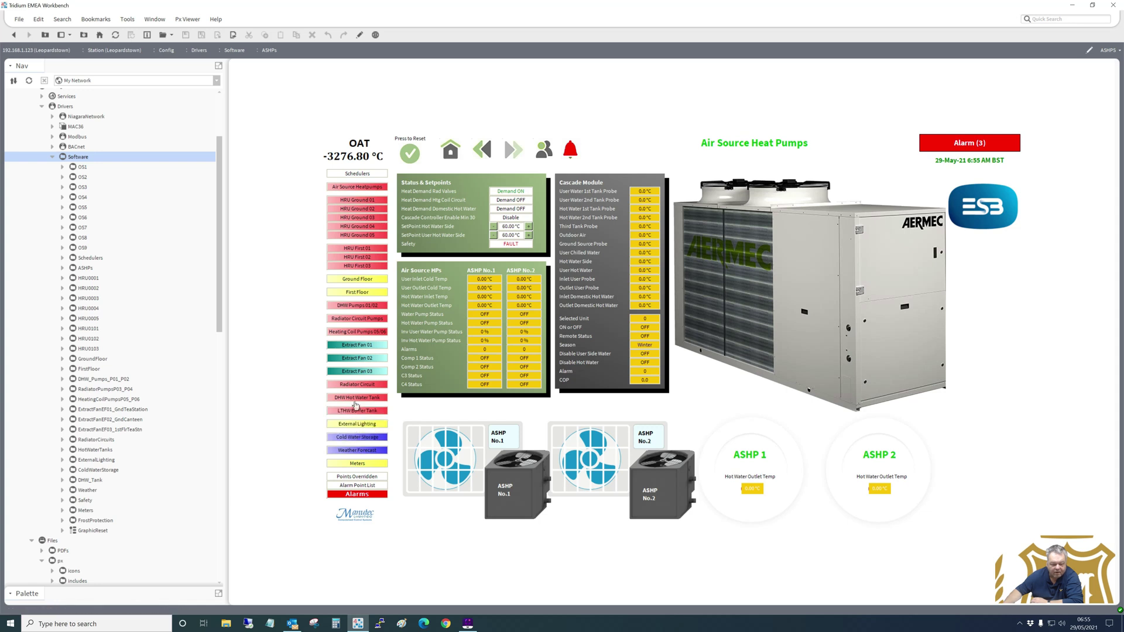
{"action": "left_click", "coordinate": [354, 425]}
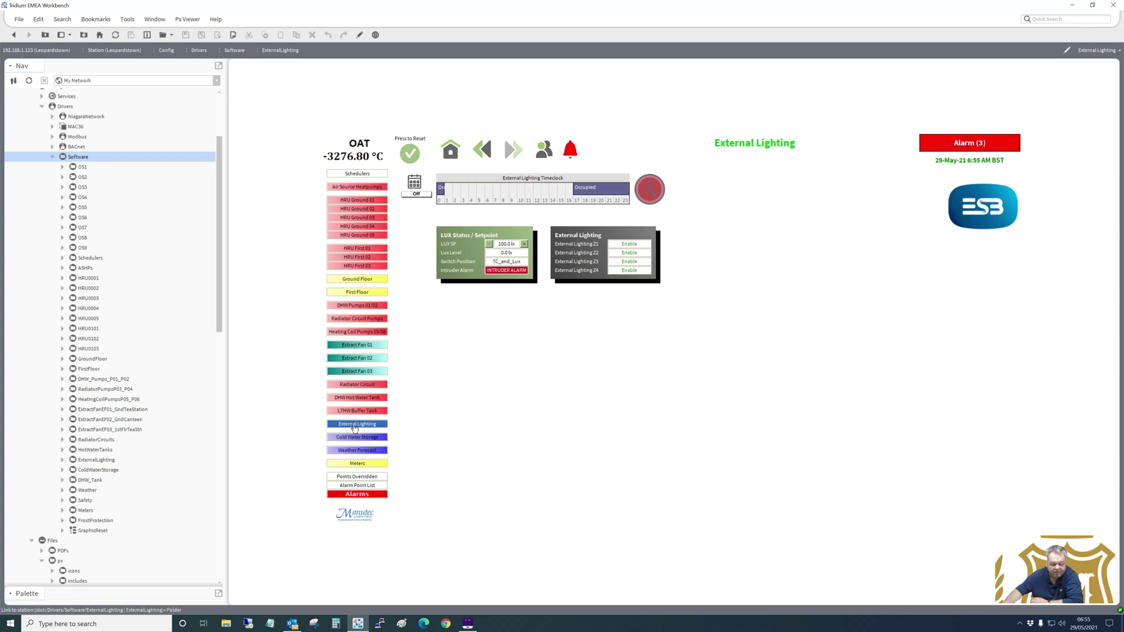
{"action": "left_click", "coordinate": [354, 439]}
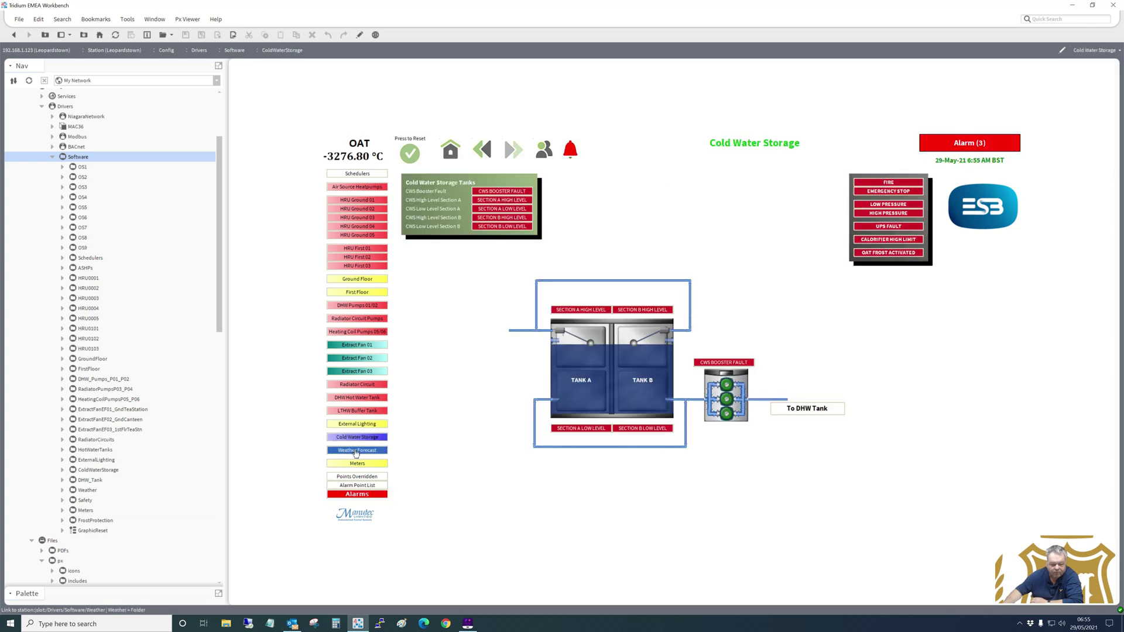
- Check the Dublin 5-day weather forecast, the meters page and the empty overridden points list
{"action": "left_click", "coordinate": [356, 451]}
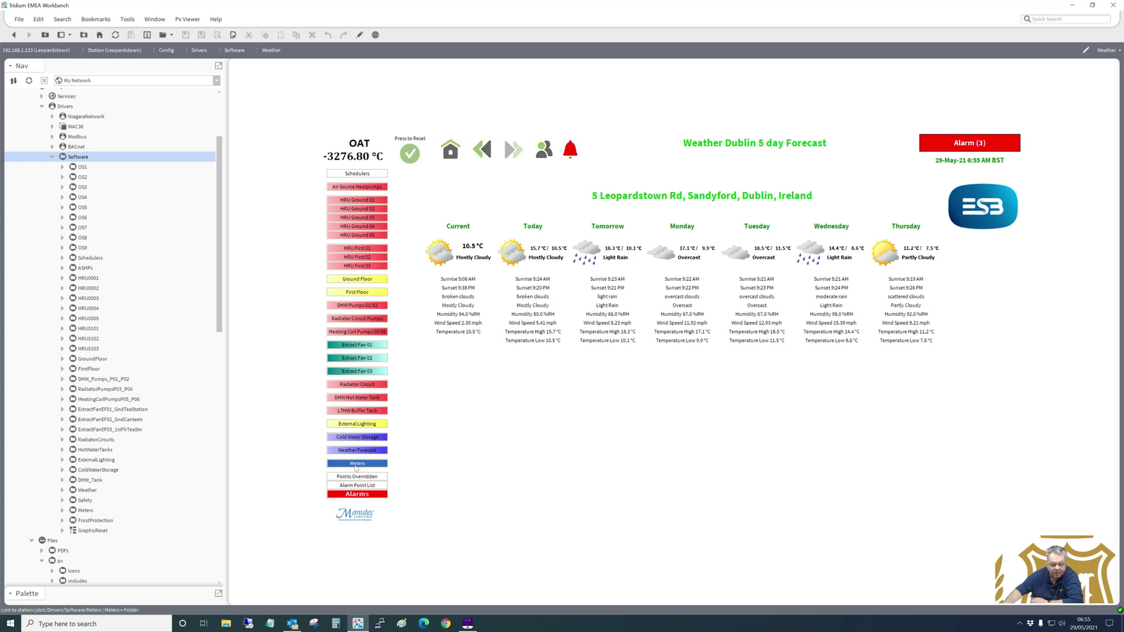
{"action": "left_click", "coordinate": [355, 465]}
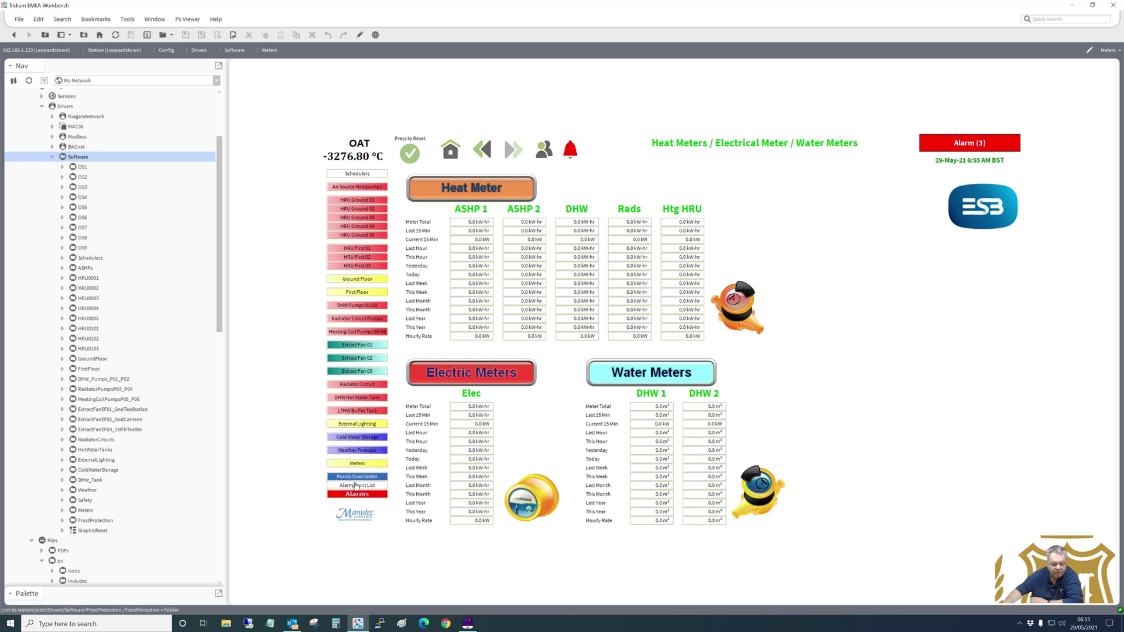
{"action": "left_click", "coordinate": [357, 477]}
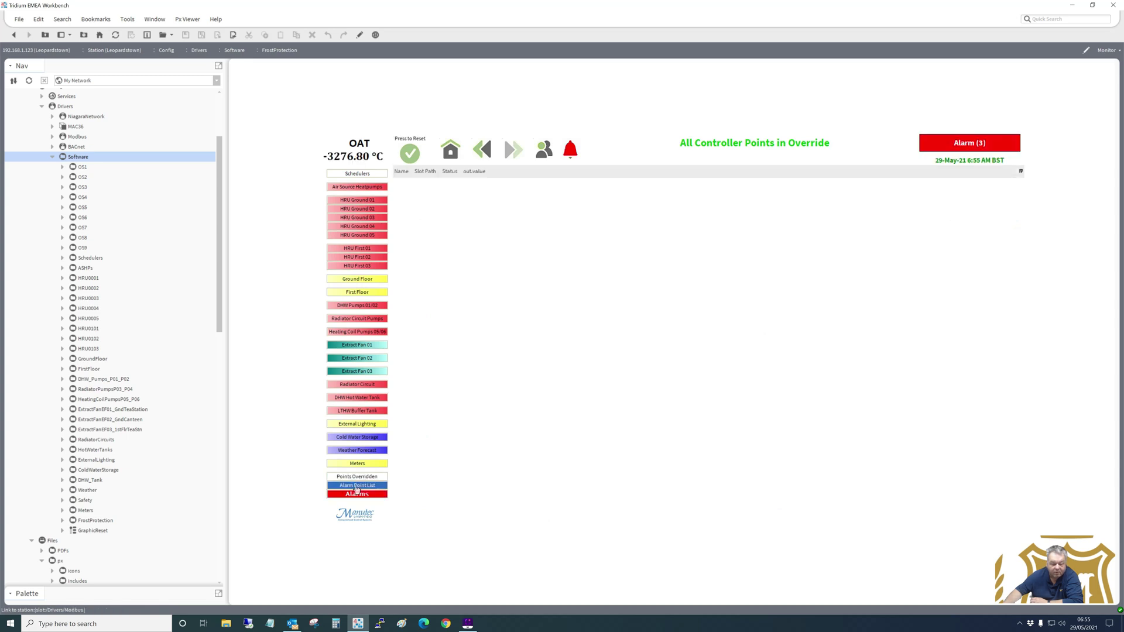
- Review the alarmed points list and the 3 low-temperature alarms, then go back Home
{"action": "left_click", "coordinate": [356, 486]}
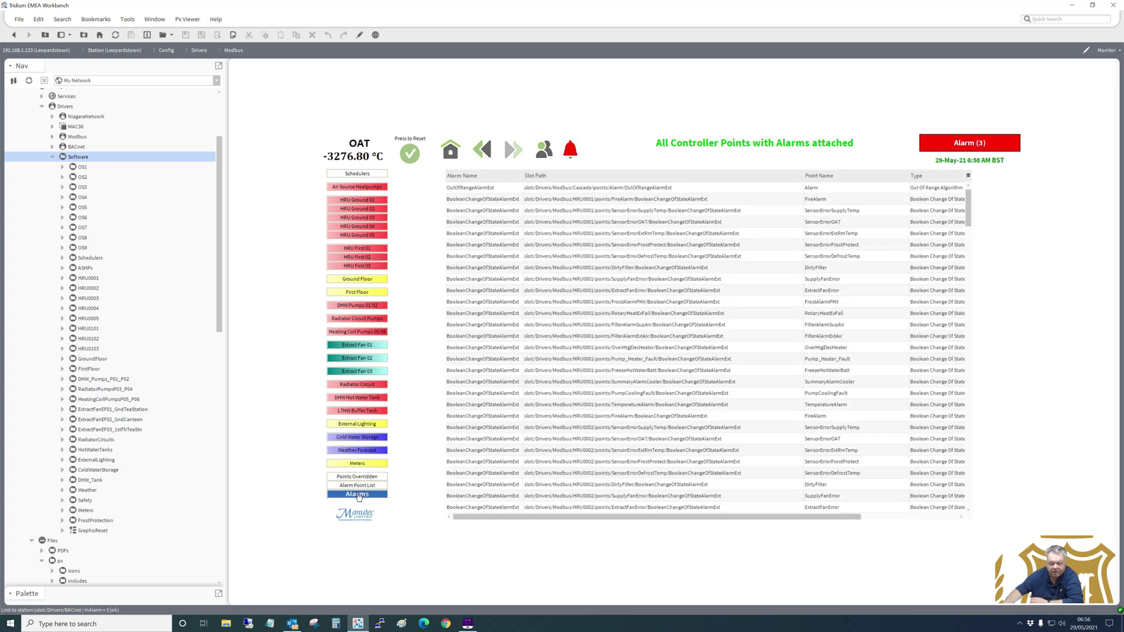
{"action": "left_click", "coordinate": [358, 495]}
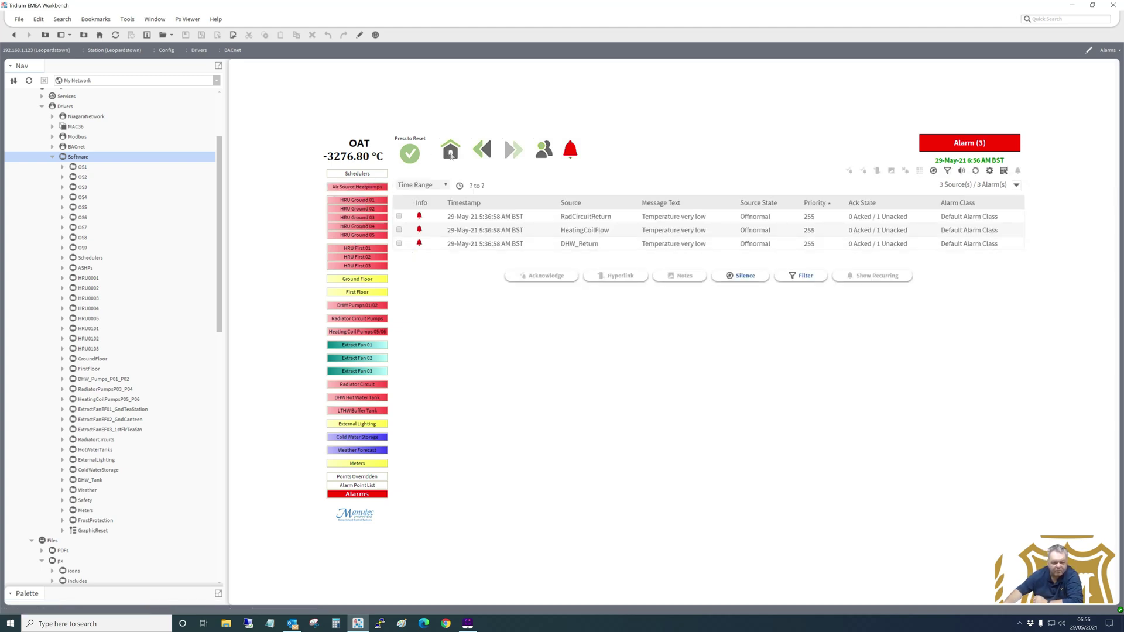
{"action": "left_click", "coordinate": [450, 151]}
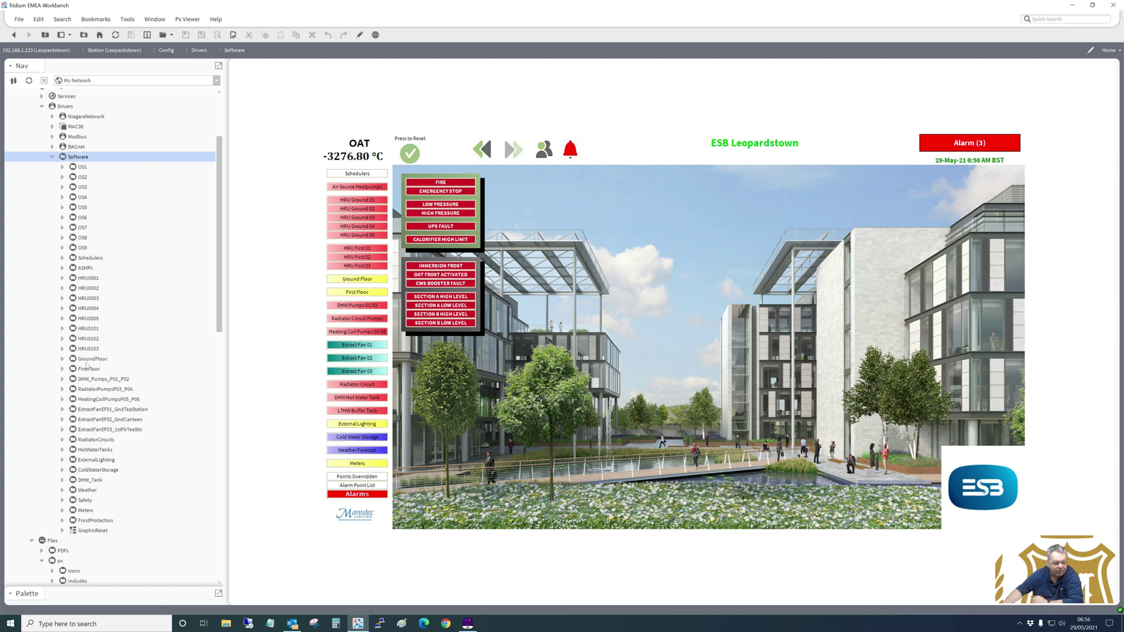
- Open the HRU0001 control logic wire sheet from the Nav tree
{"action": "left_click", "coordinate": [88, 279]}
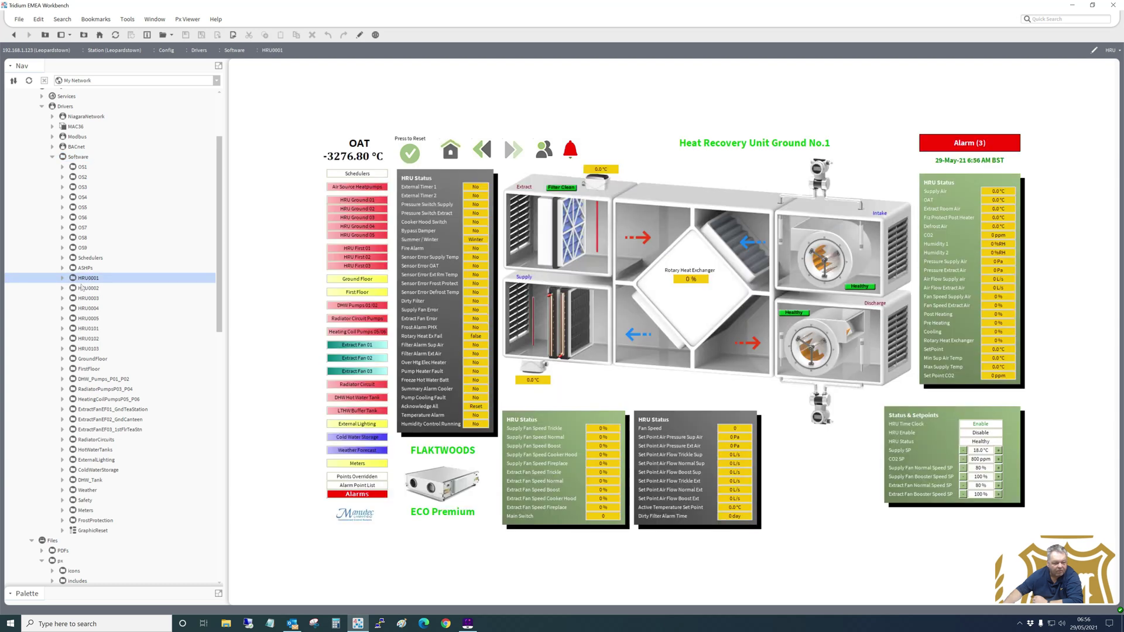
{"action": "right_click", "coordinate": [88, 280]}
{"action": "mouse_move", "coordinate": [116, 286]}
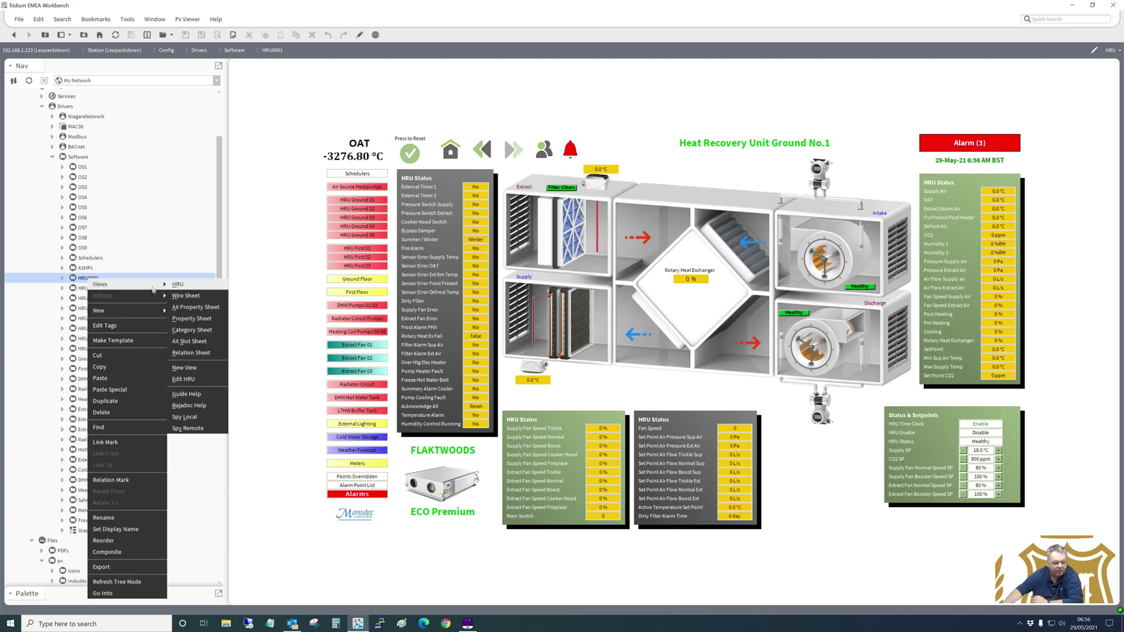
{"action": "left_click", "coordinate": [187, 298]}
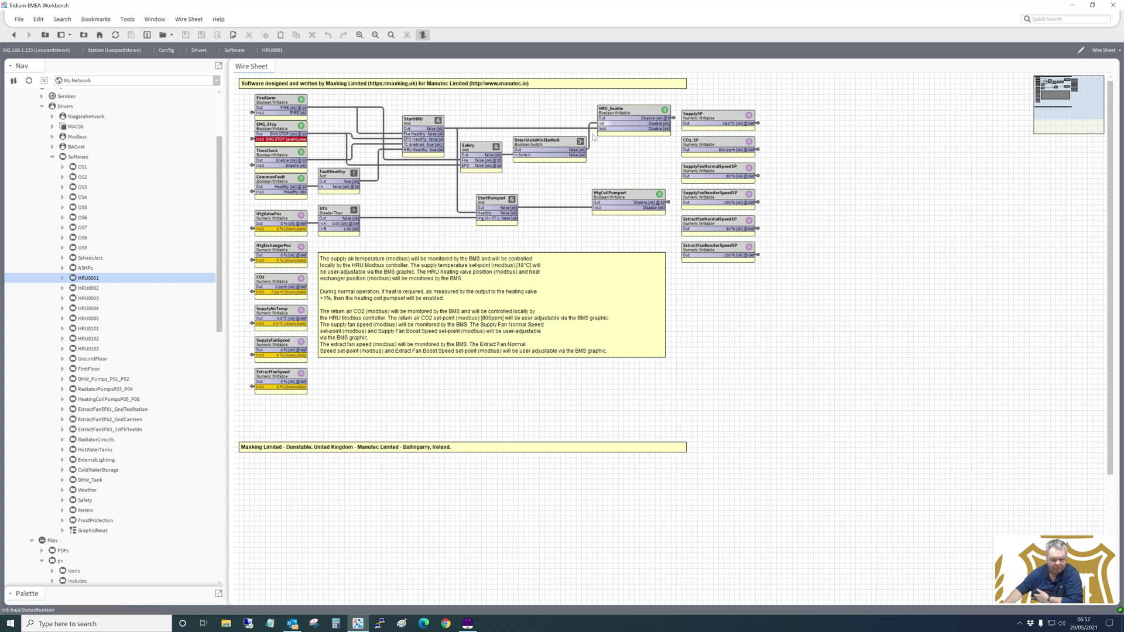
- Trace the Override30MinElseNull and Safety links feeding the HRU_Enable block
{"action": "left_click", "coordinate": [546, 147]}
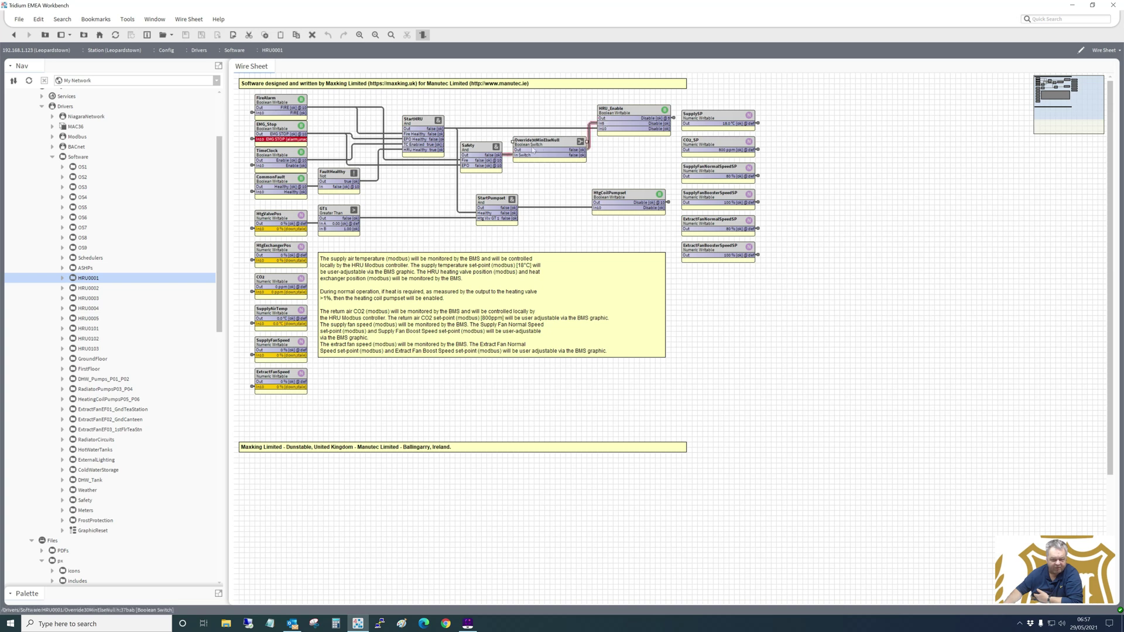
{"action": "left_click", "coordinate": [481, 151]}
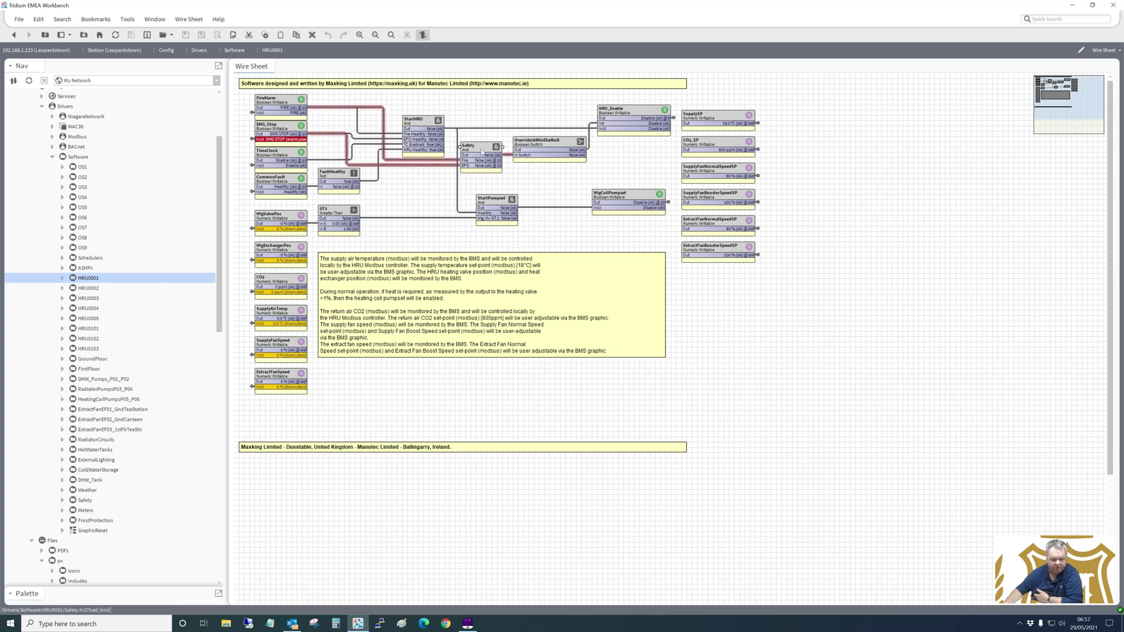
{"action": "left_click", "coordinate": [519, 150]}
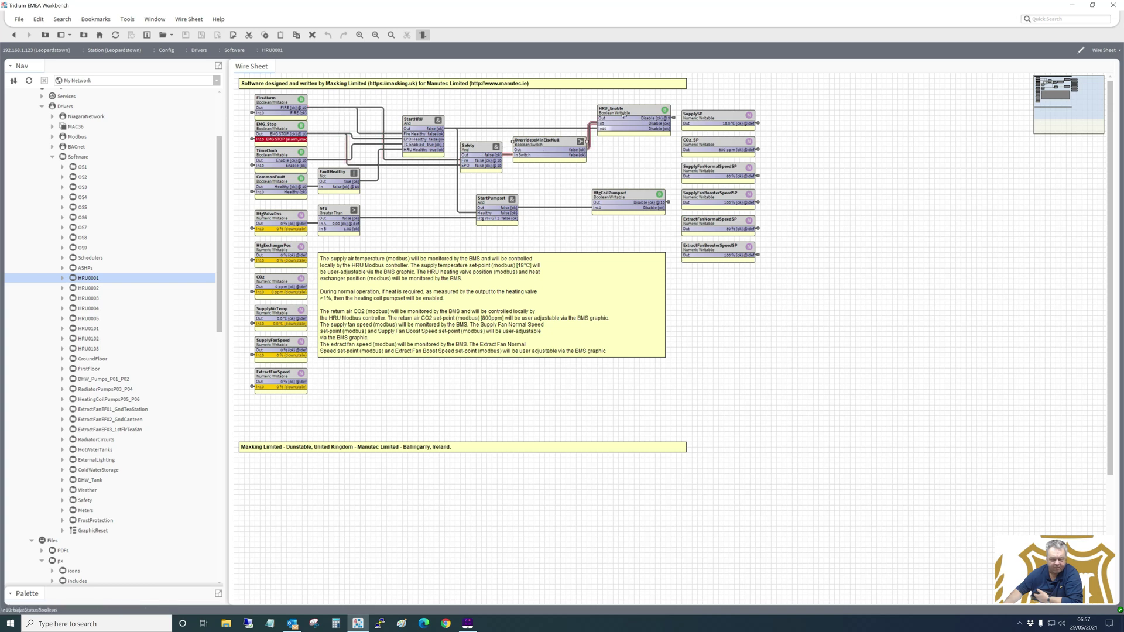
{"action": "left_click", "coordinate": [626, 116]}
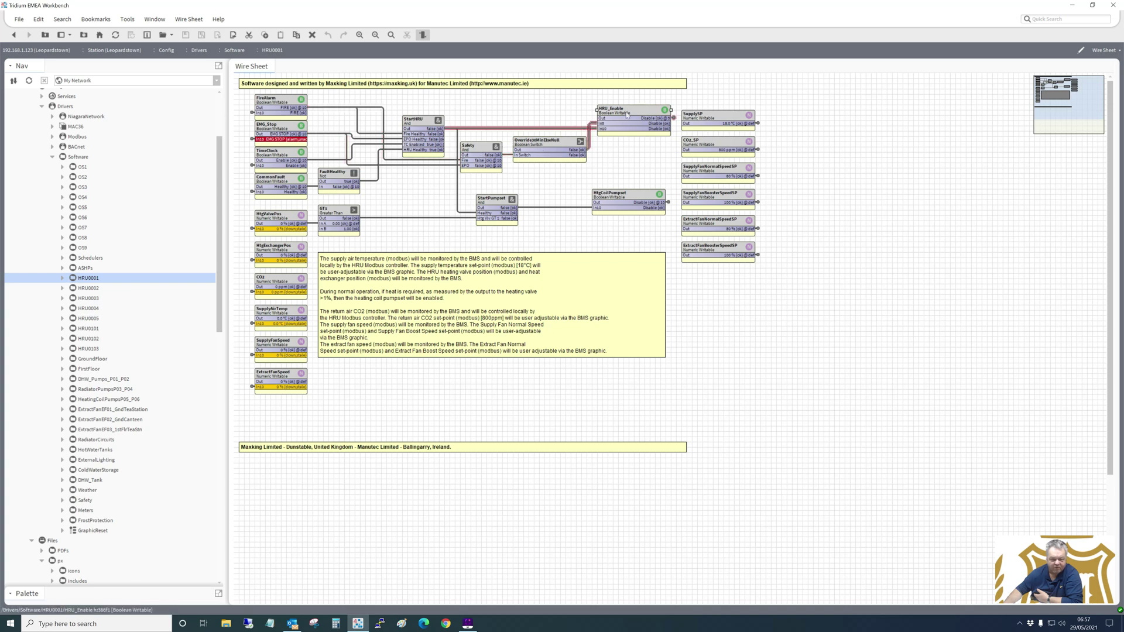
- Inspect HRU_Enable's property sheet, highlighting the null In1 and In8 priority inputs
{"action": "double_click", "coordinate": [625, 115]}
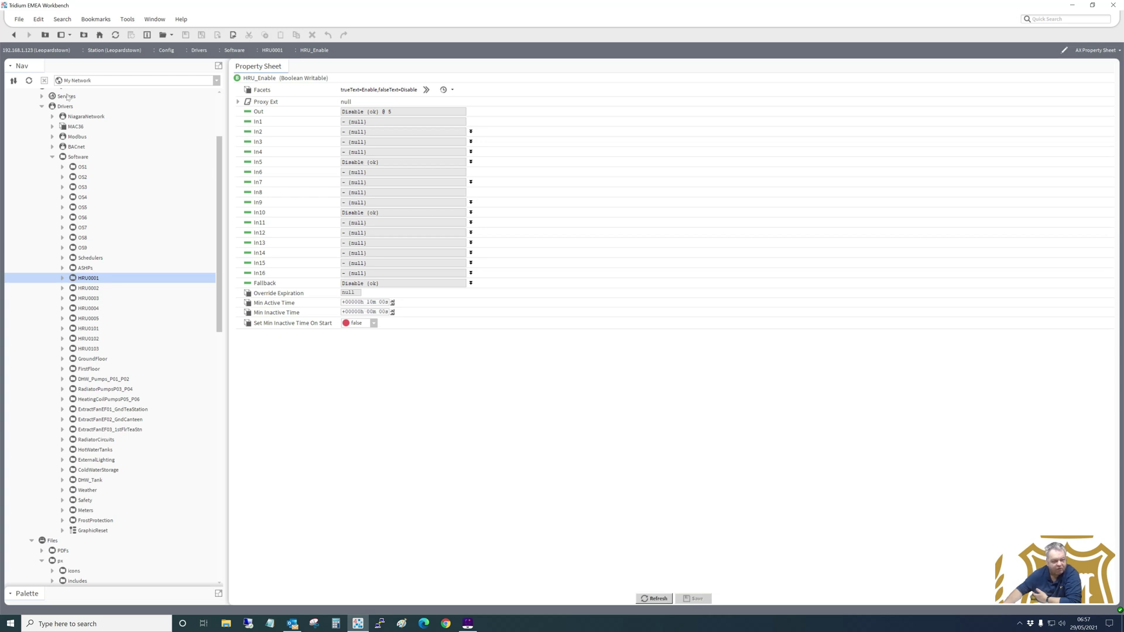
{"action": "left_click", "coordinate": [15, 37]}
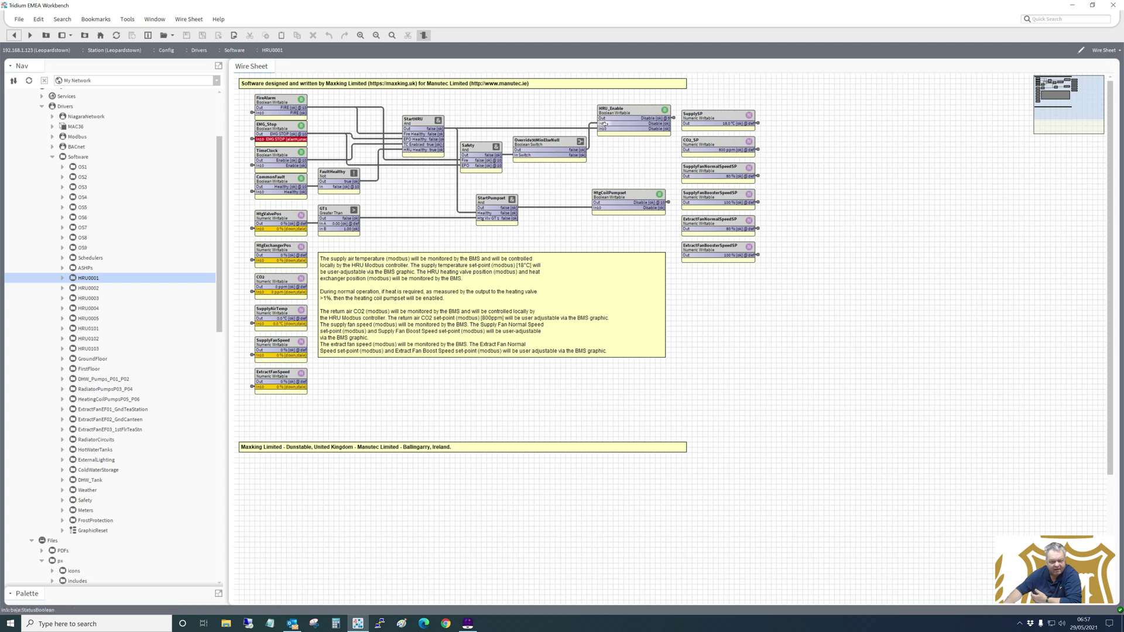
{"action": "left_click", "coordinate": [628, 114]}
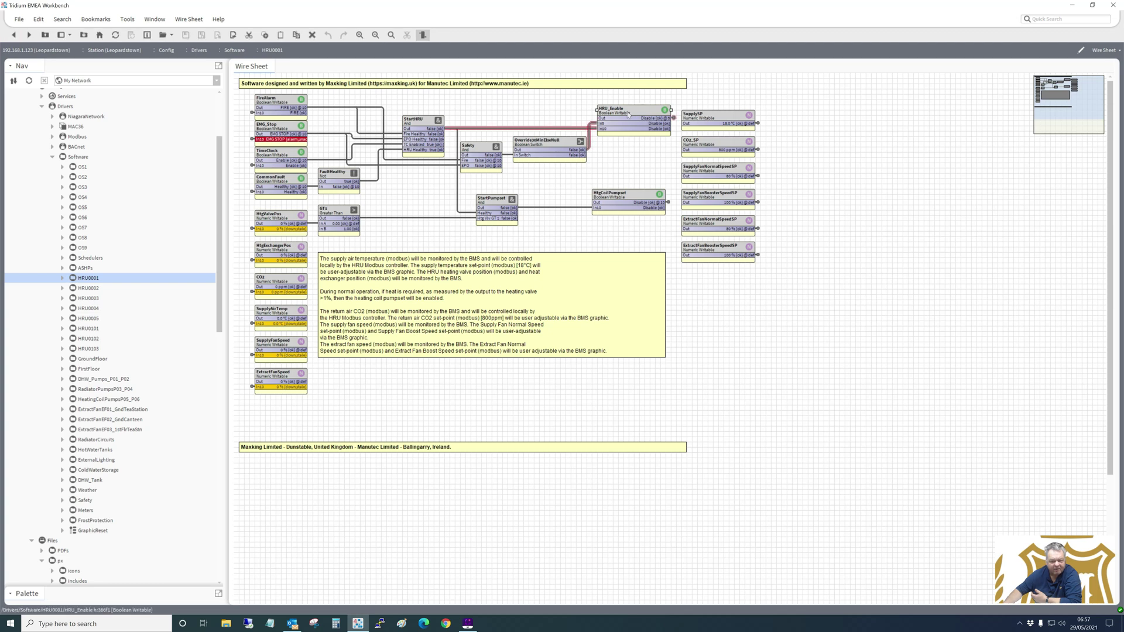
{"action": "double_click", "coordinate": [628, 115]}
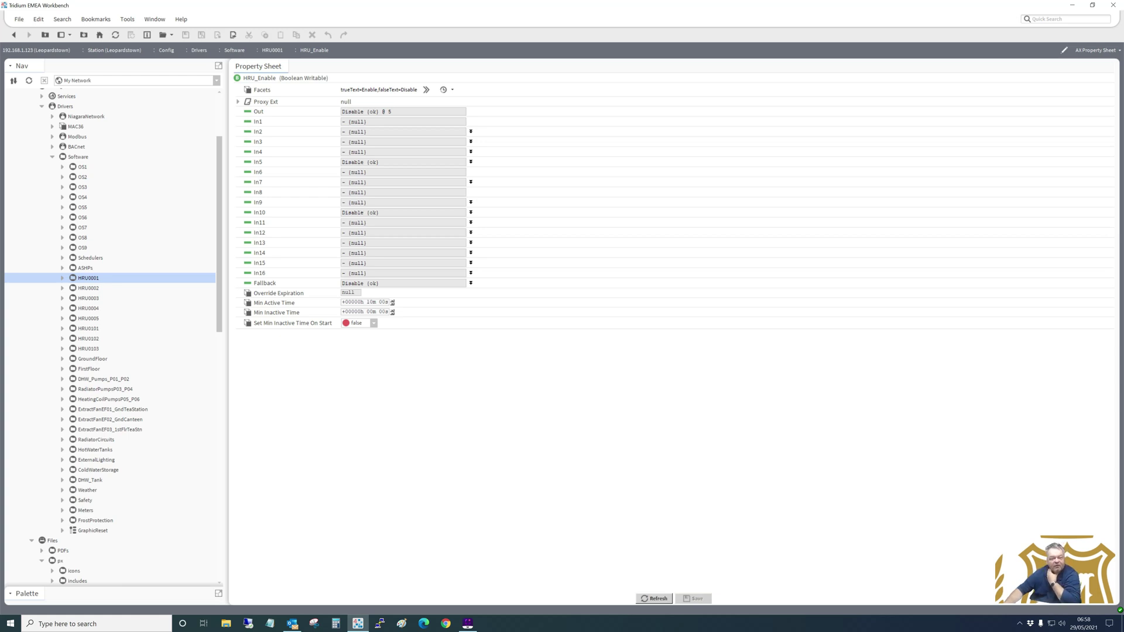
{"action": "left_click_drag", "start_coordinate": [367, 121], "coordinate": [341, 121]}
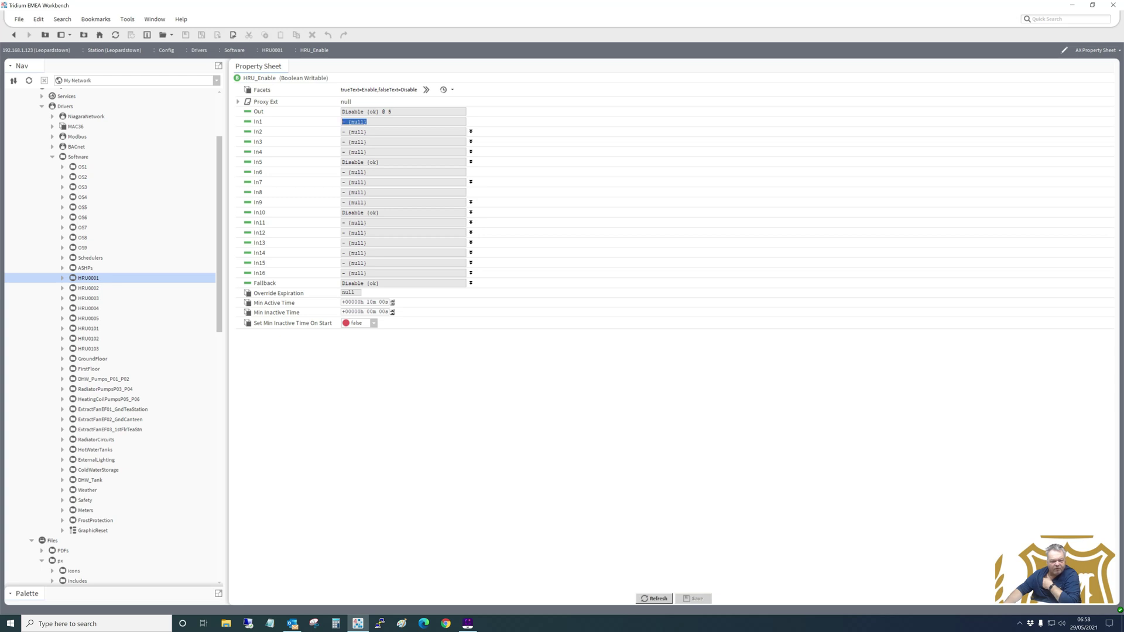
{"action": "left_click_drag", "start_coordinate": [367, 192], "coordinate": [342, 192]}
- Back on the HRU0001 wire sheet, select the Override30MinElseNull.Out to HRU_Enable.In5 link
{"action": "left_click", "coordinate": [15, 35]}
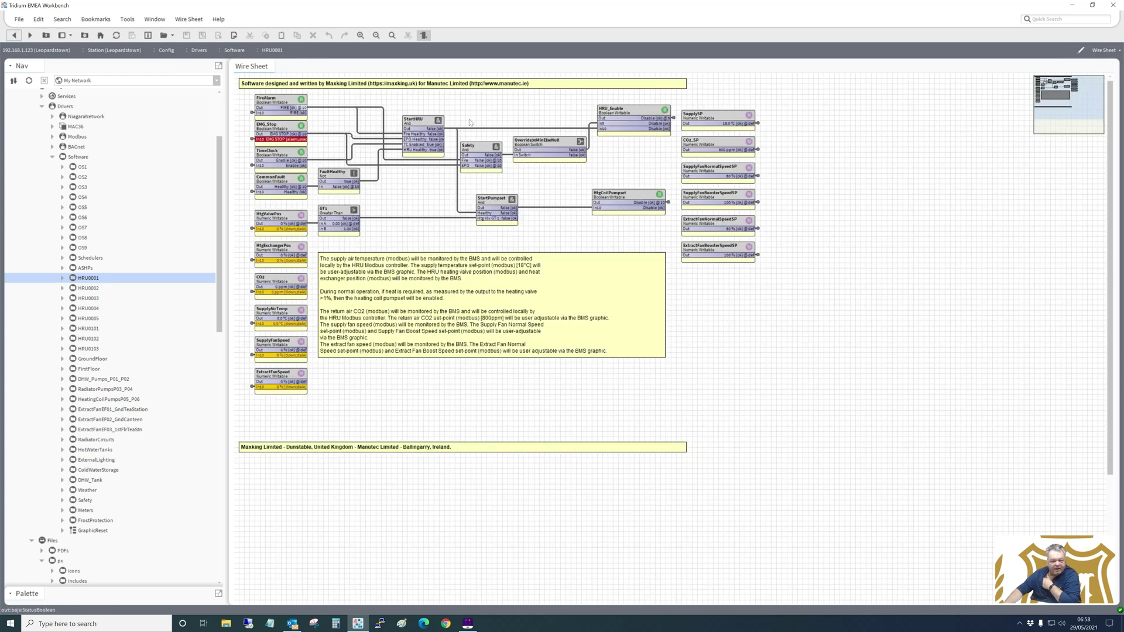
{"action": "left_click", "coordinate": [592, 128]}
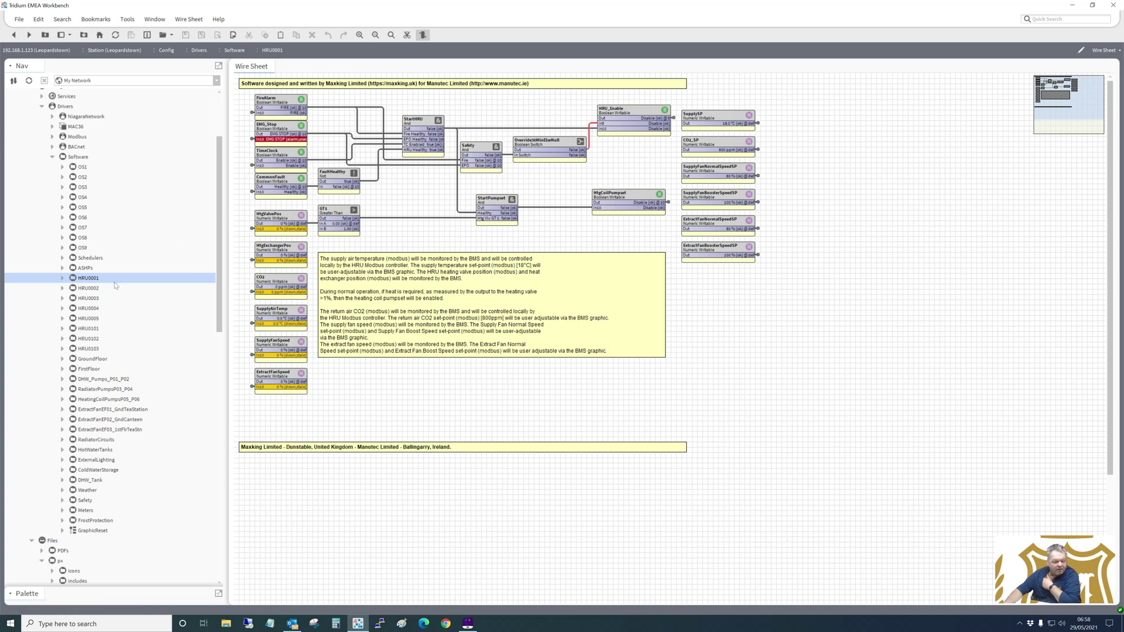
- Open the GroundFloor graphic and its blank wire sheet, then find DHW_Pumps_P01_P02 in the tree
{"action": "left_click", "coordinate": [94, 360]}
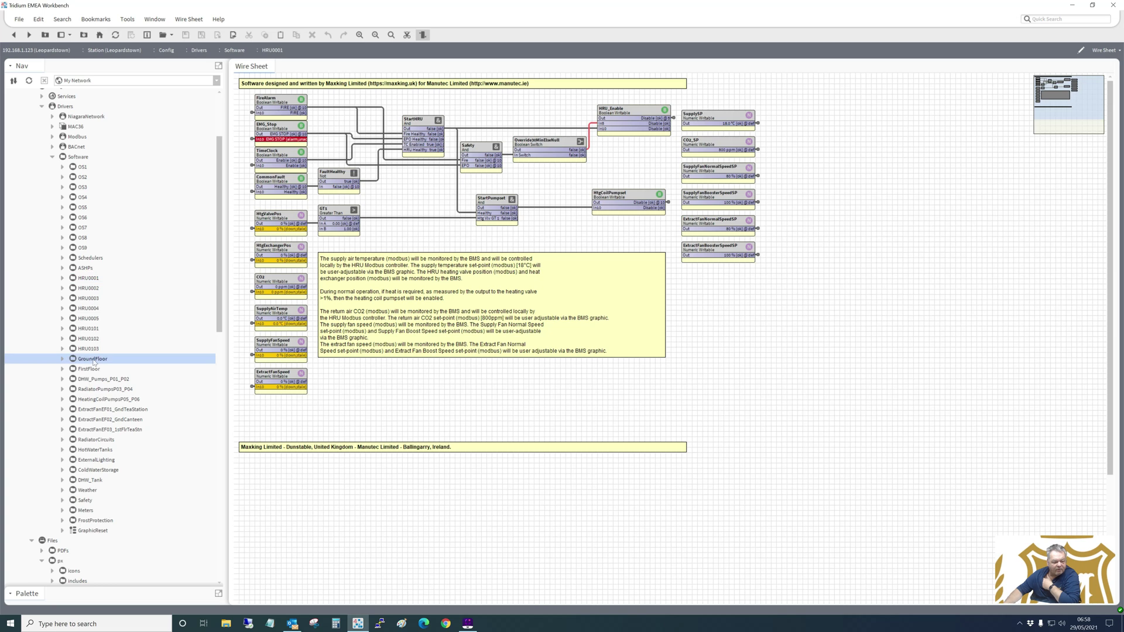
{"action": "double_click", "coordinate": [94, 360]}
{"action": "right_click", "coordinate": [93, 361]}
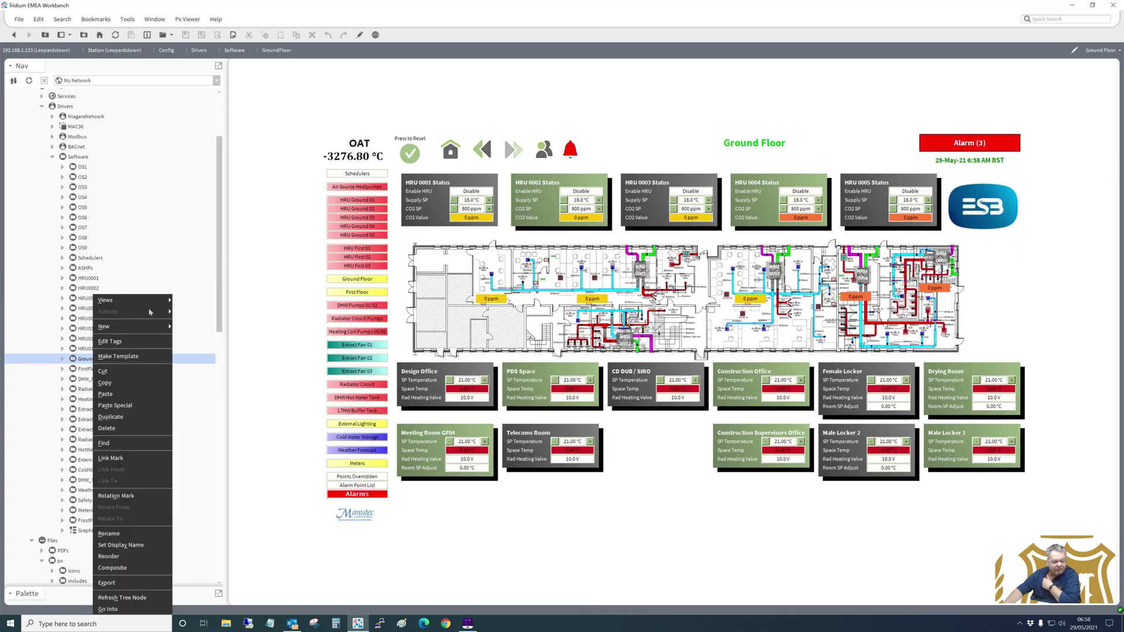
{"action": "mouse_move", "coordinate": [129, 300]}
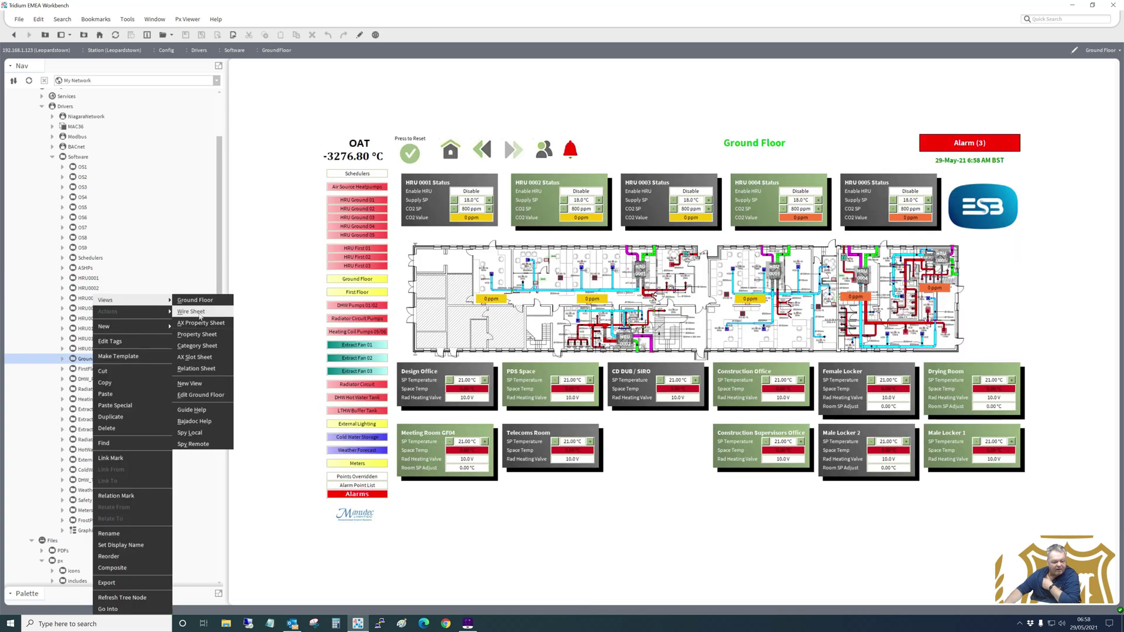
{"action": "left_click", "coordinate": [199, 312]}
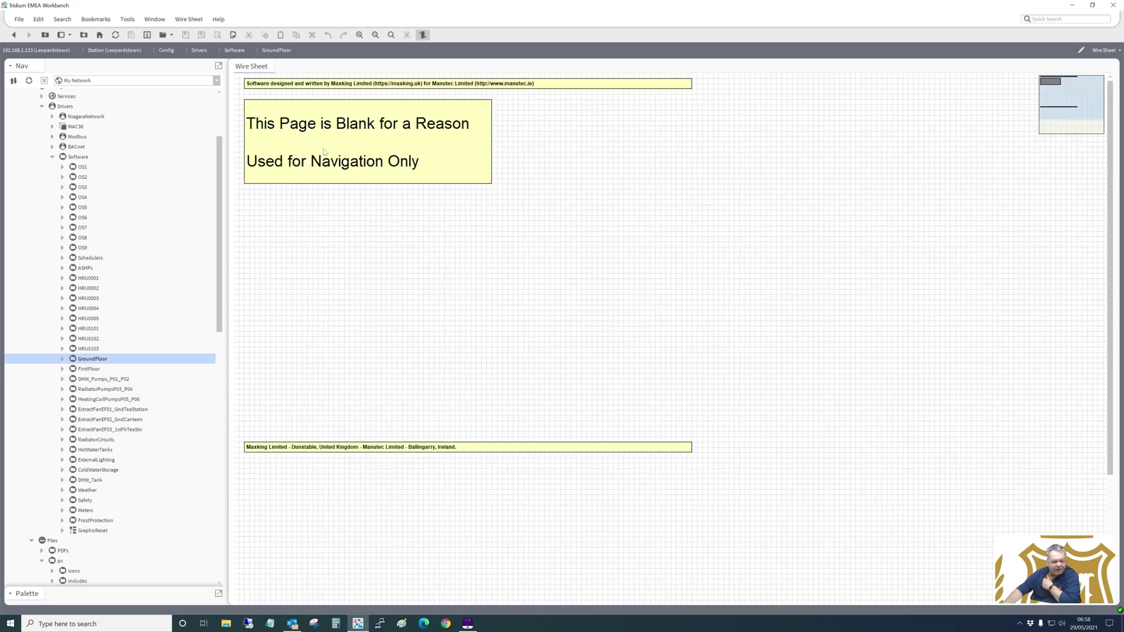
{"action": "scroll", "coordinate": [97, 304], "scroll_direction": "down", "scroll_amount": 3}
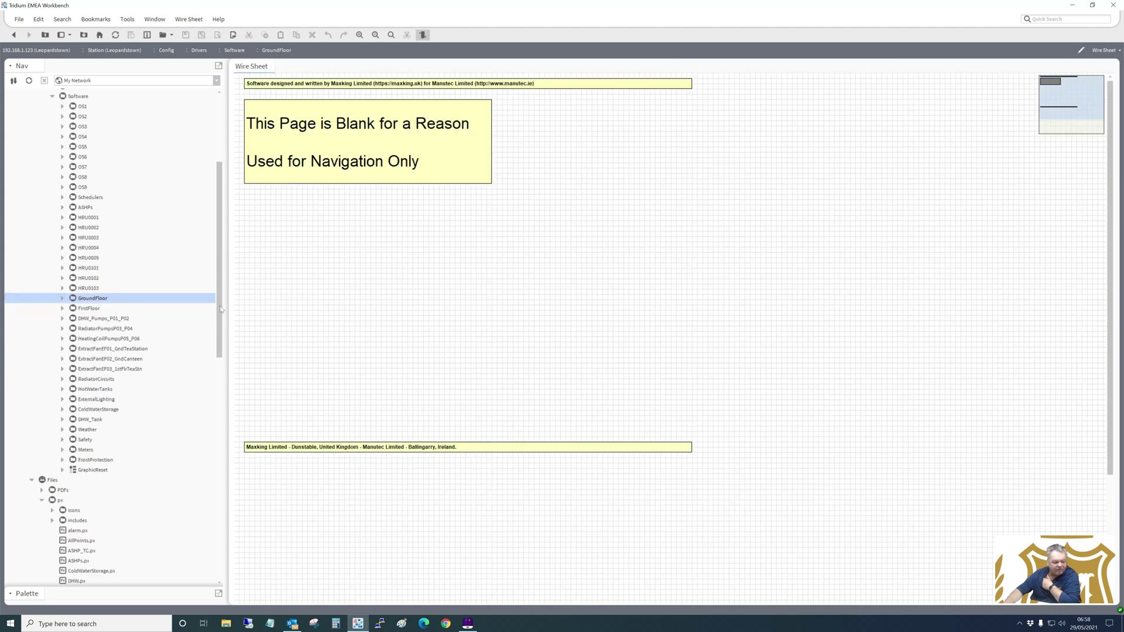
{"action": "right_click", "coordinate": [96, 299]}
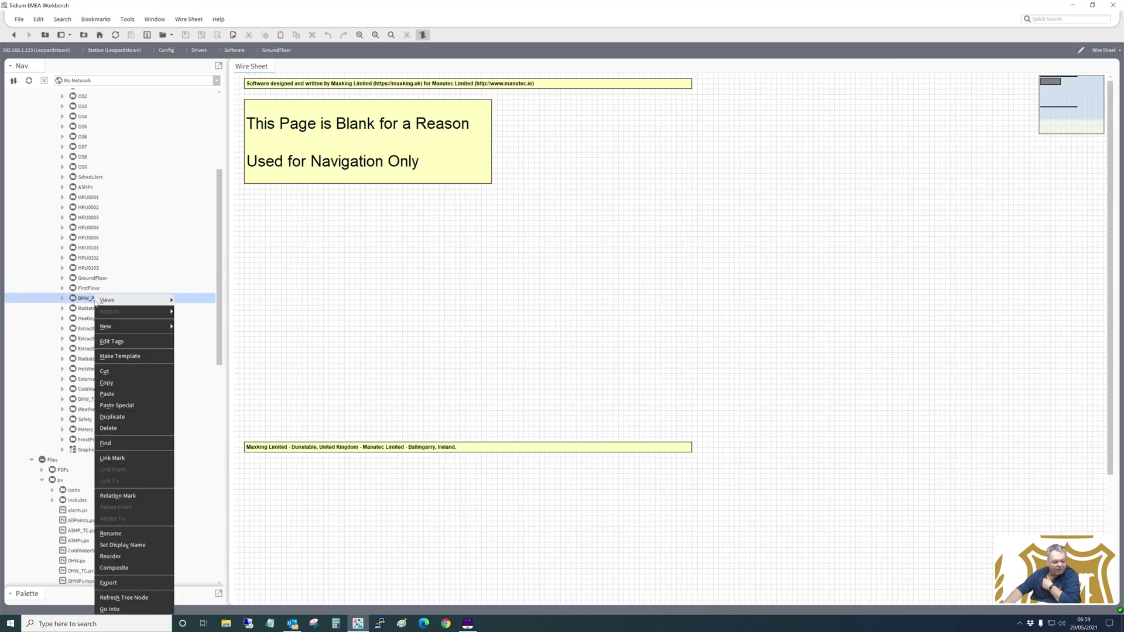
- Show the DHW_Pumps_P01_P02 wire sheet and highlight the links into its Enable block
{"action": "mouse_move", "coordinate": [132, 304]}
{"action": "left_click", "coordinate": [198, 310]}
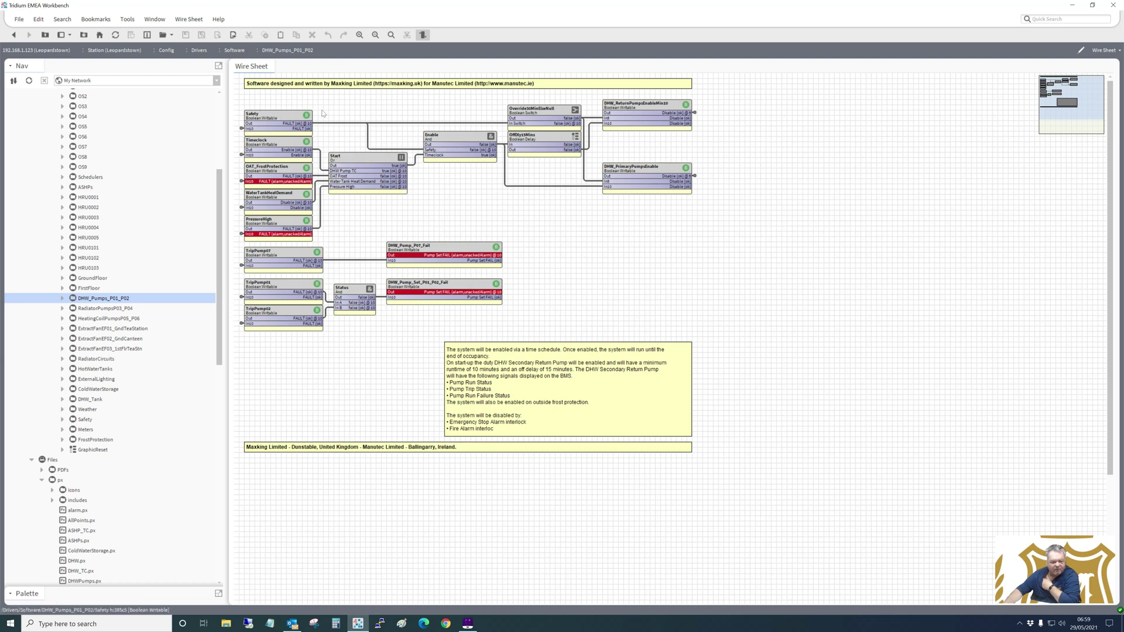
{"action": "left_click", "coordinate": [448, 138]}
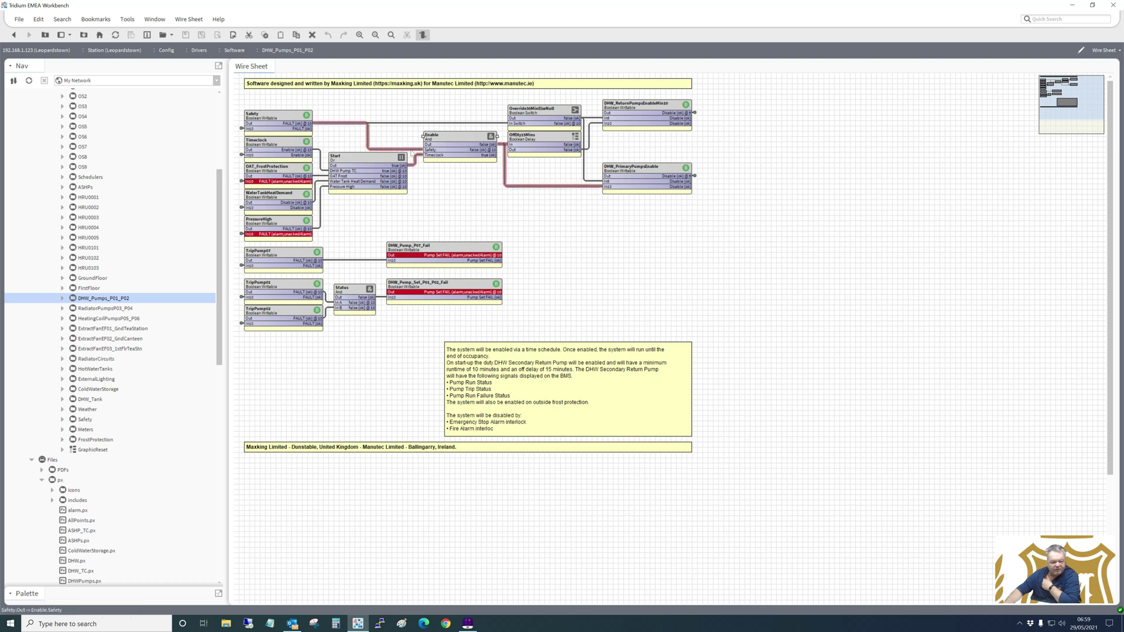
{"action": "left_click", "coordinate": [240, 128]}
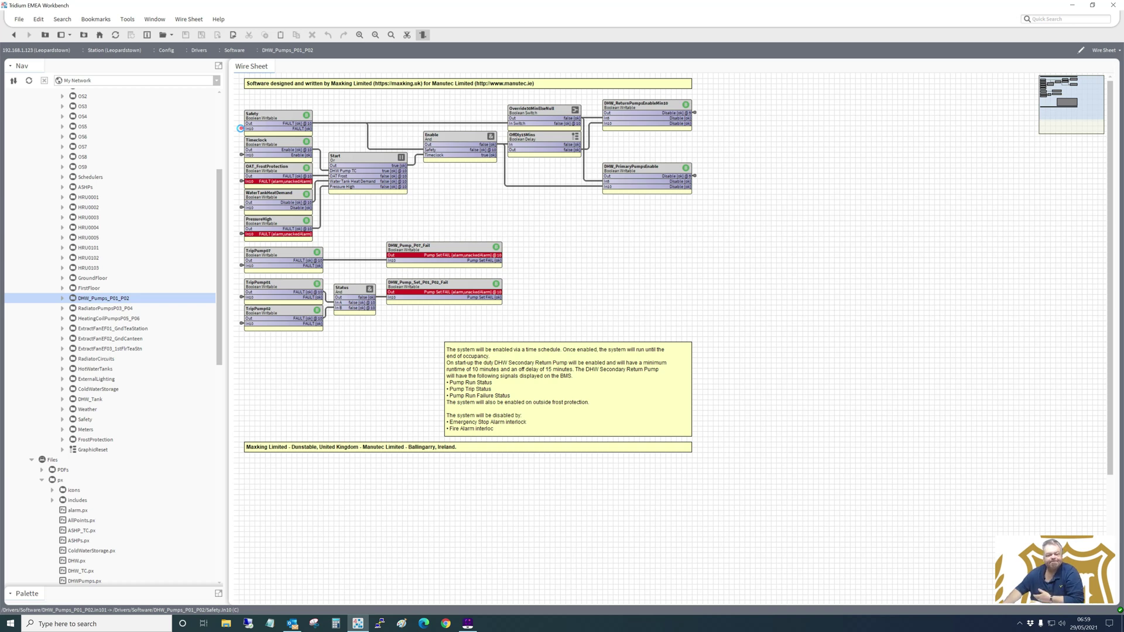
- Return to the Software wire sheet and reopen the ESB Leopardstown home graphic via the Safety folder
{"action": "key", "text": "alt+Up"}
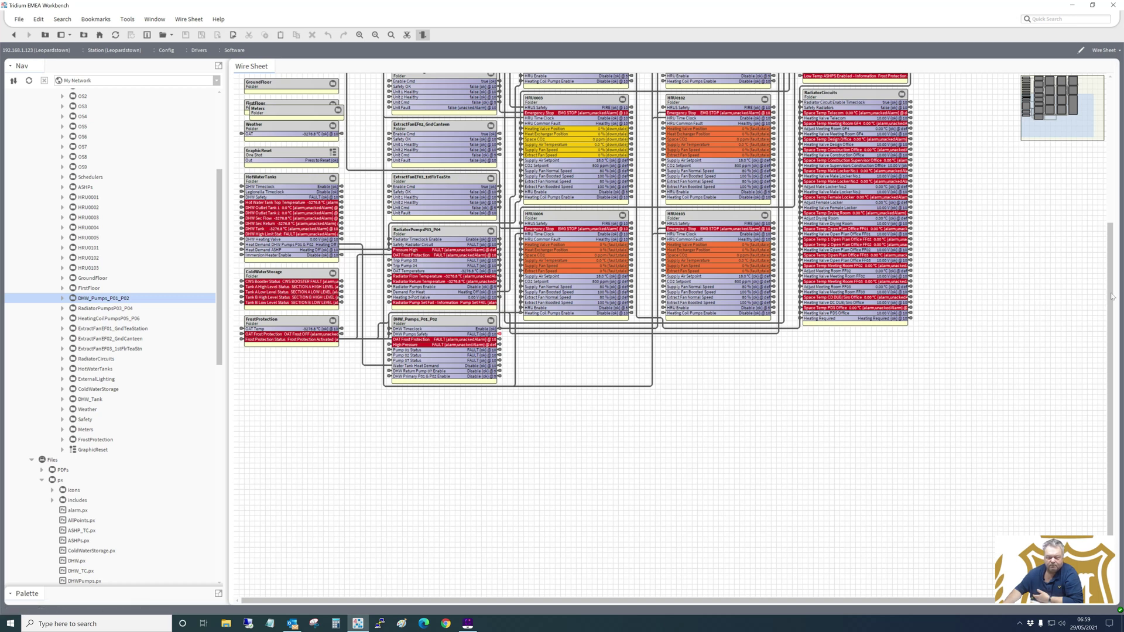
{"action": "scroll", "coordinate": [1111, 296], "scroll_direction": "up", "scroll_amount": 5}
{"action": "scroll", "coordinate": [676, 301], "scroll_direction": "up", "scroll_amount": 1}
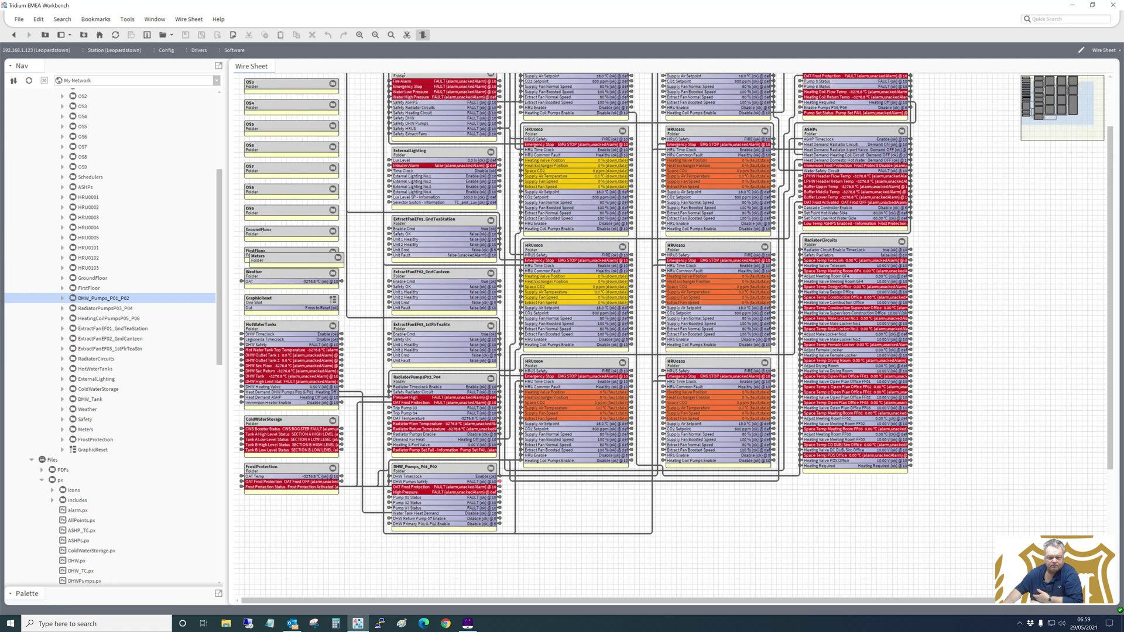
{"action": "scroll", "coordinate": [676, 301], "scroll_direction": "up", "scroll_amount": 3}
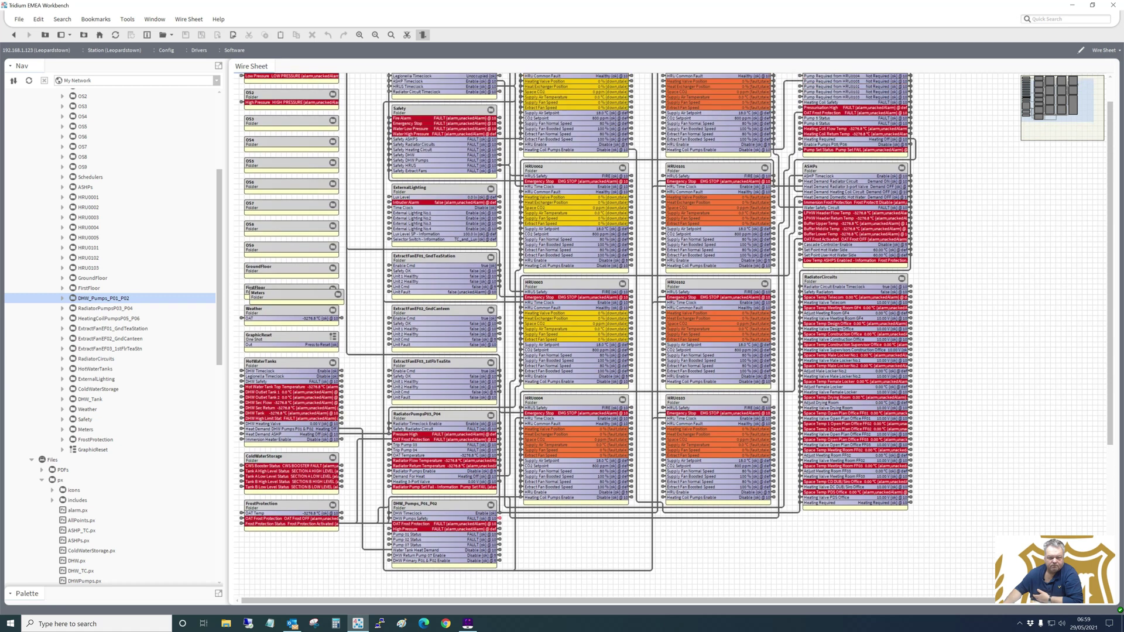
{"action": "scroll", "coordinate": [676, 301], "scroll_direction": "up", "scroll_amount": 1}
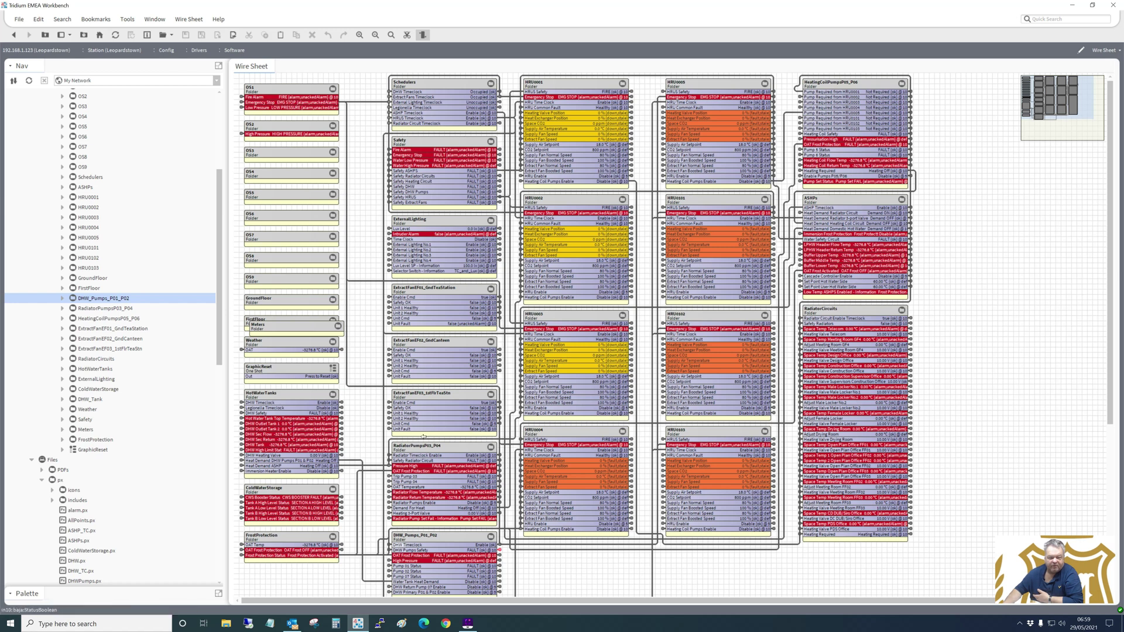
{"action": "double_click", "coordinate": [436, 189]}
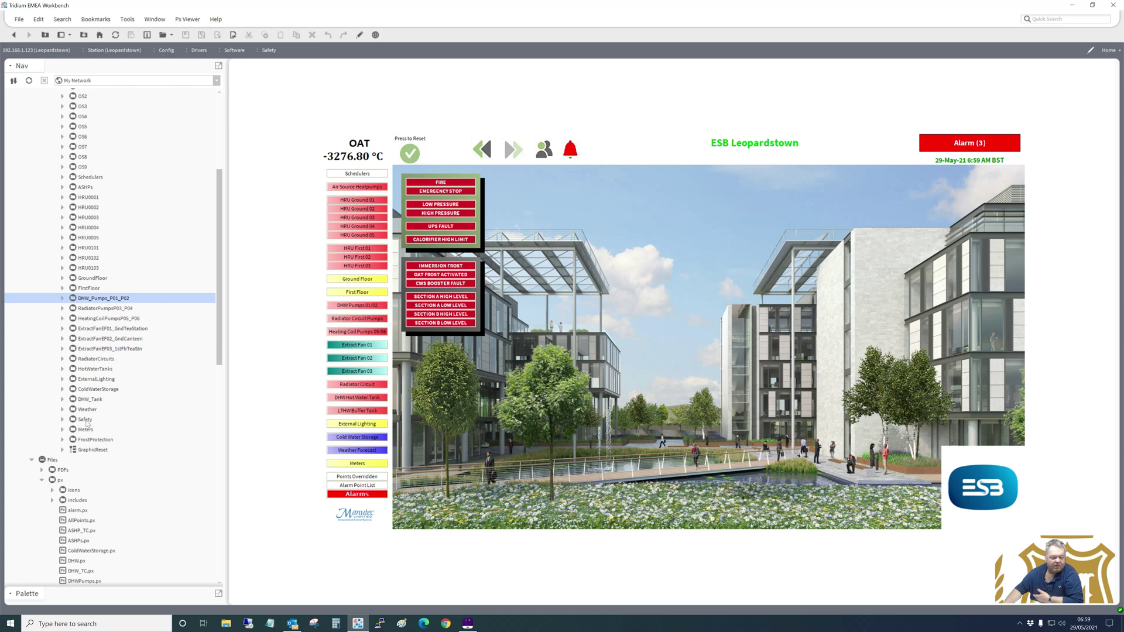
{"action": "right_click", "coordinate": [86, 421]}
{"action": "mouse_move", "coordinate": [149, 304]}
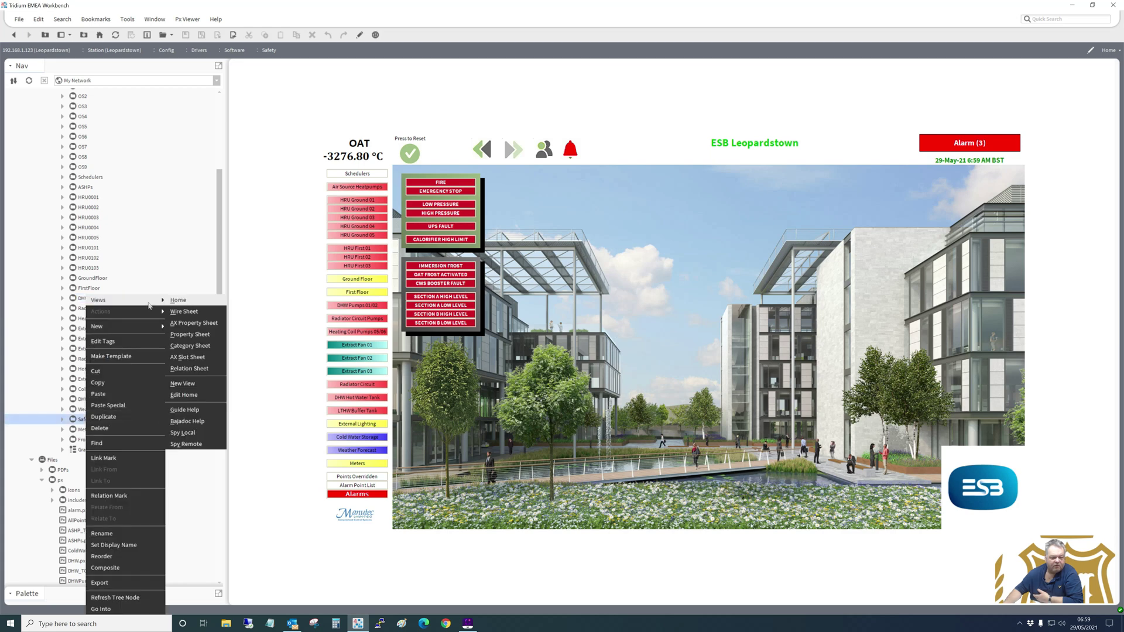
{"action": "left_click", "coordinate": [188, 311]}
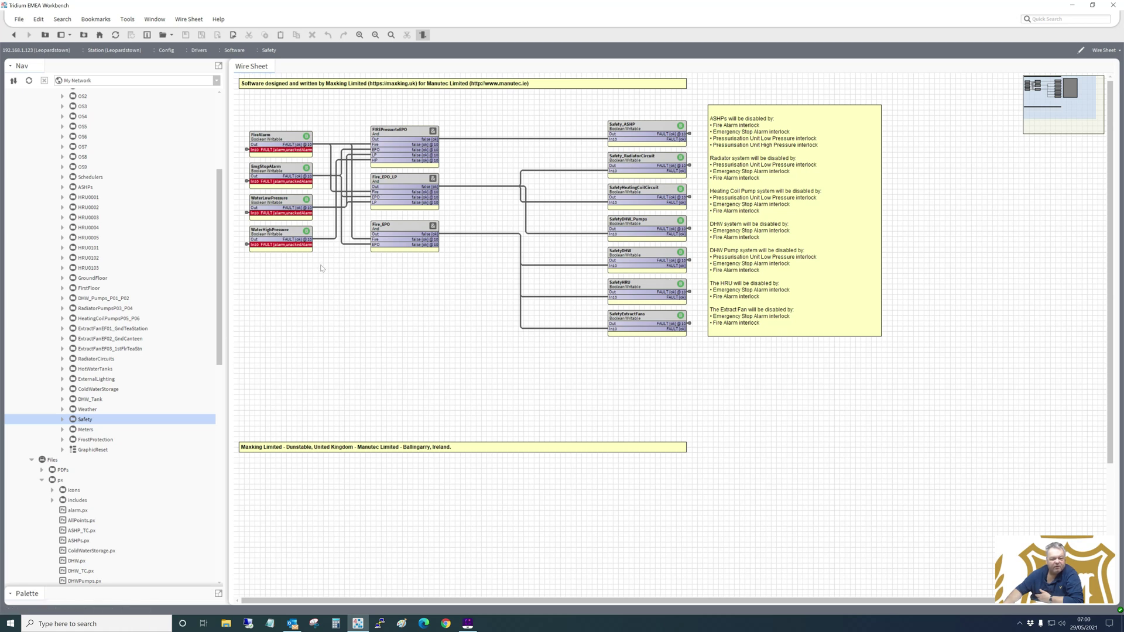
{"action": "left_click", "coordinate": [411, 141]}
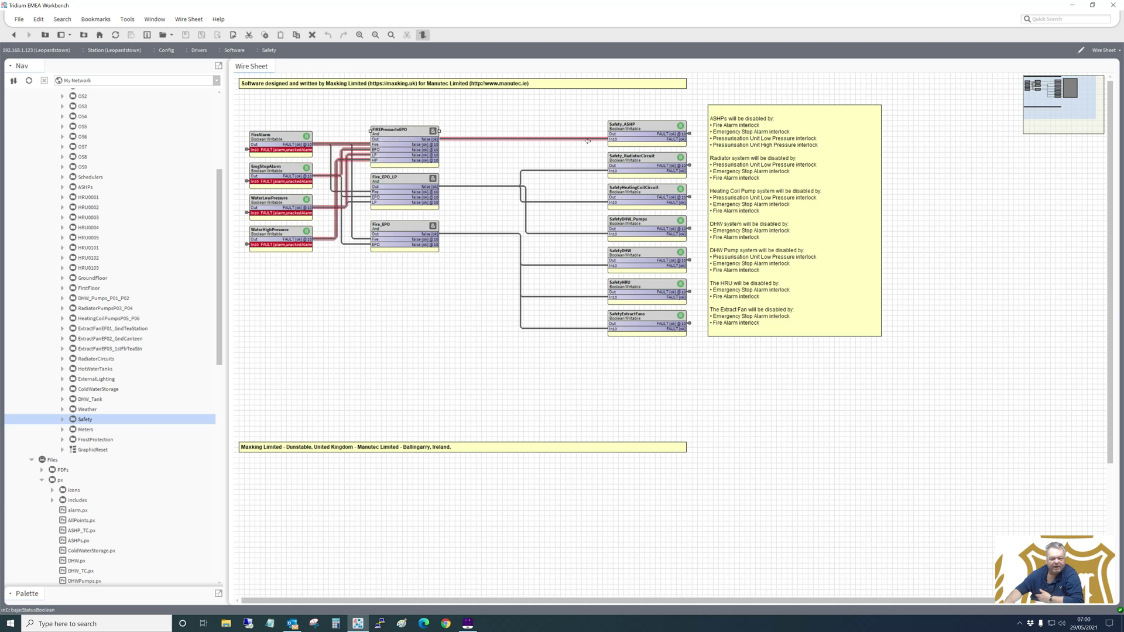
{"action": "left_click", "coordinate": [639, 133]}
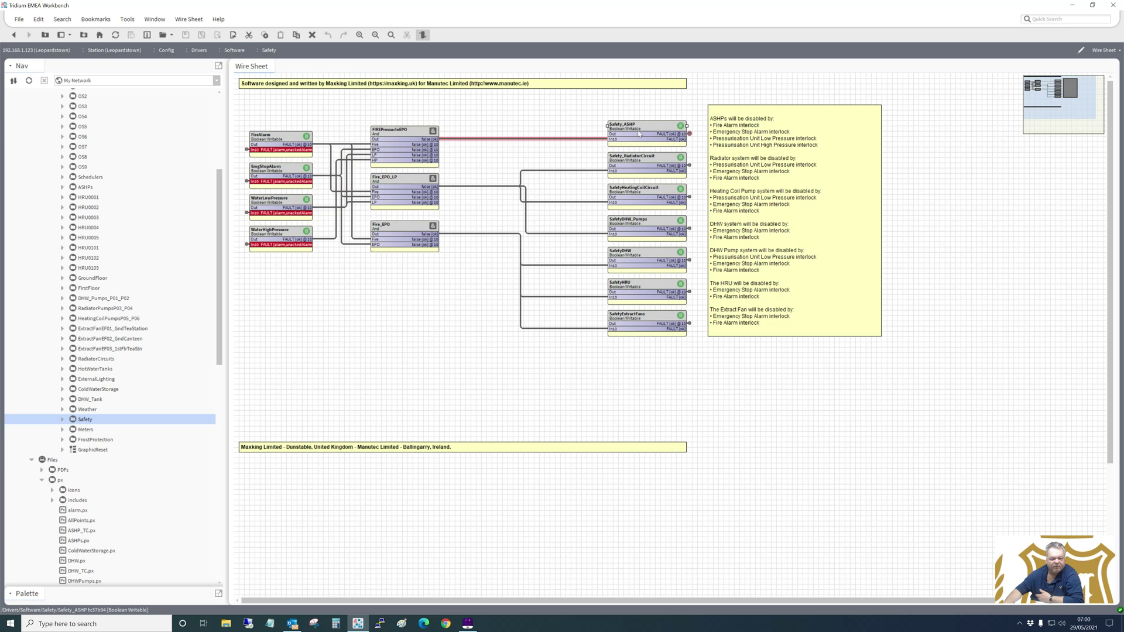
{"action": "left_click", "coordinate": [412, 188]}
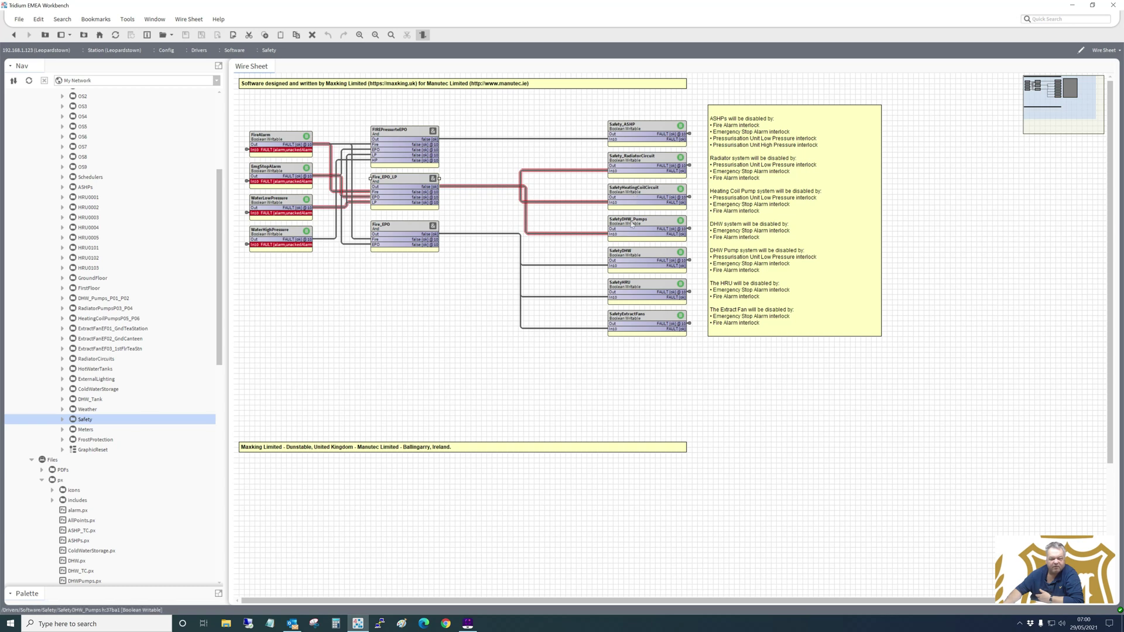
{"action": "left_click", "coordinate": [372, 242]}
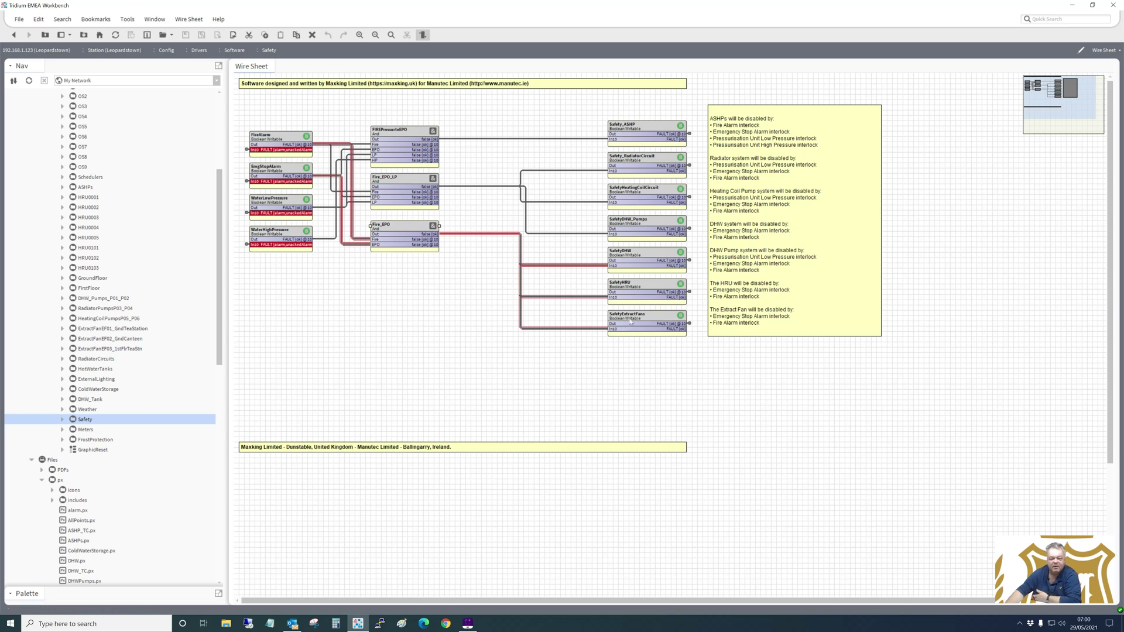
{"action": "left_click", "coordinate": [690, 326]}
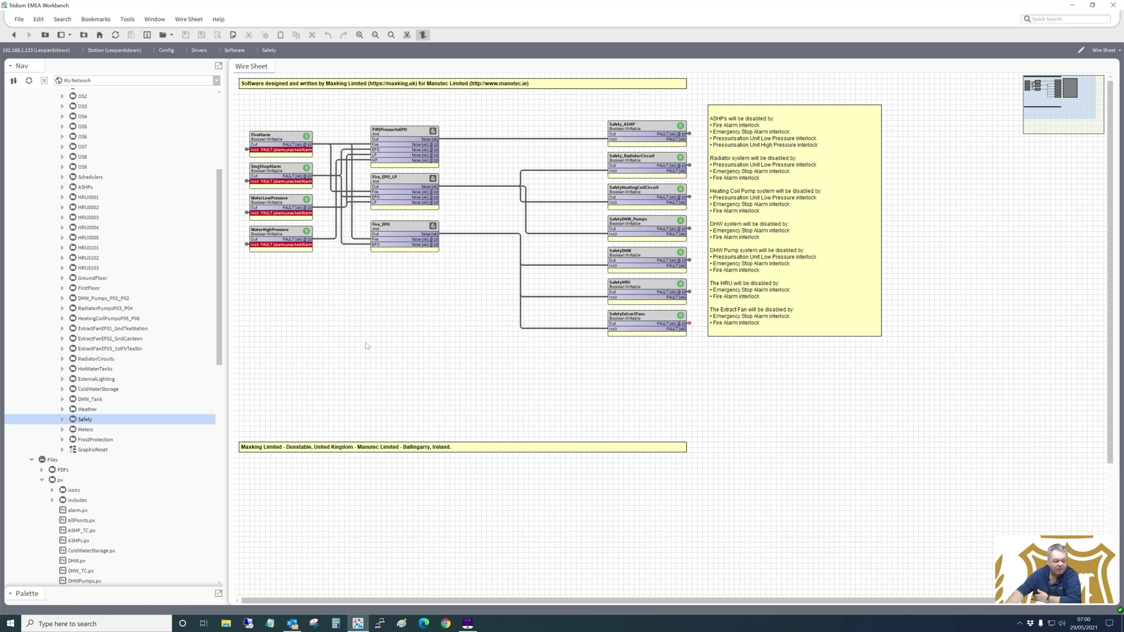
- Open the RadiatorPumpsP03_P04 wire sheet and highlight the OAT_V_TempSP block's links
{"action": "right_click", "coordinate": [93, 310]}
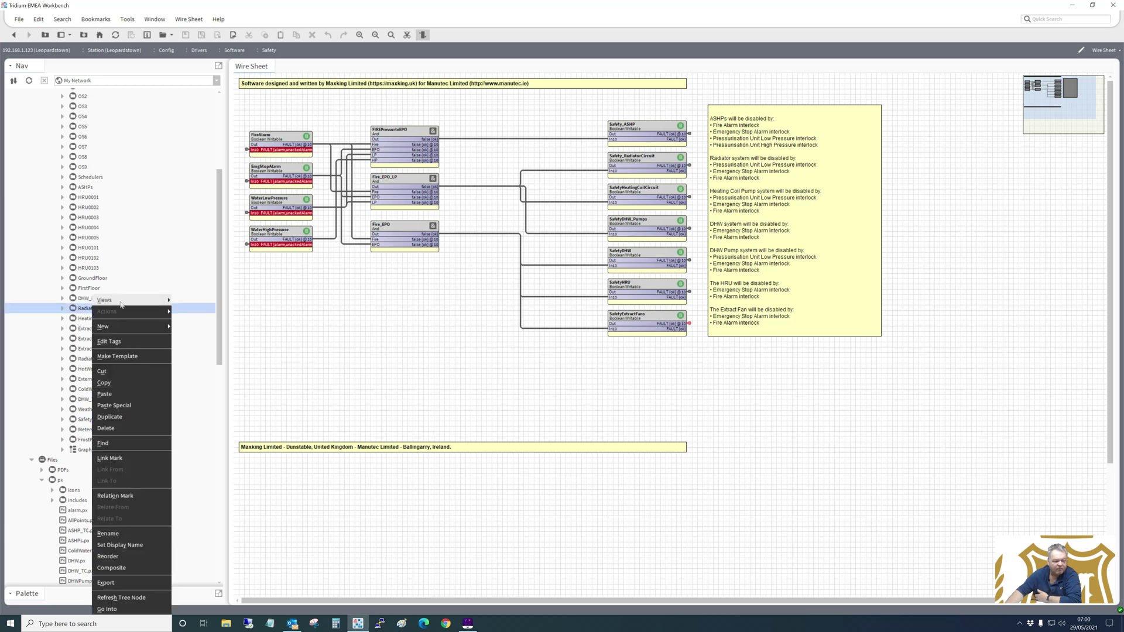
{"action": "mouse_move", "coordinate": [144, 300]}
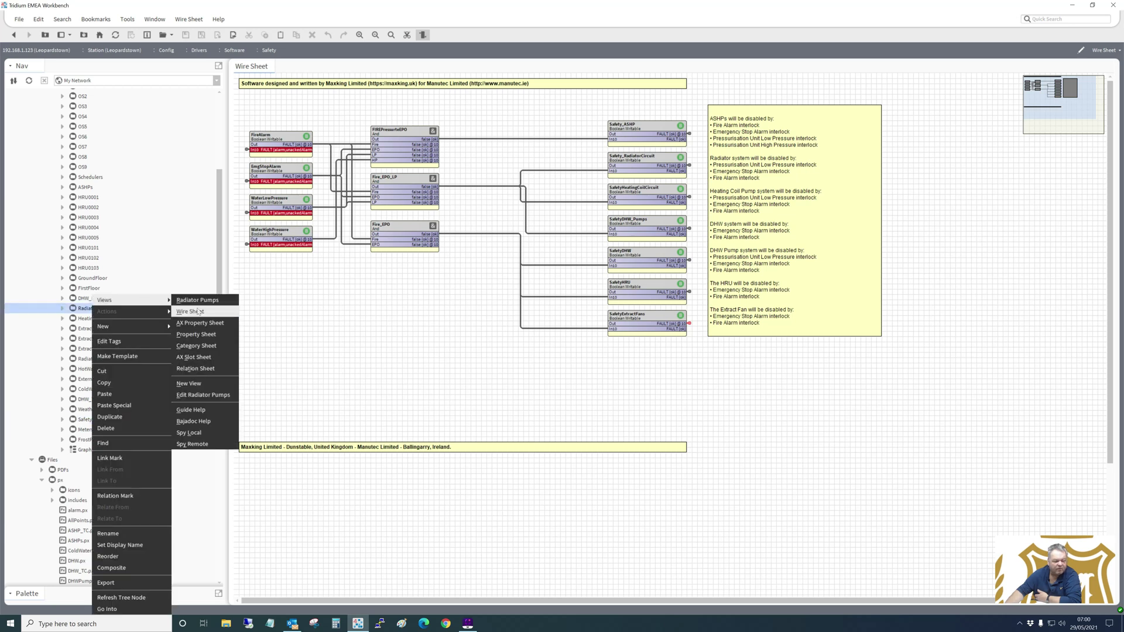
{"action": "left_click", "coordinate": [198, 312]}
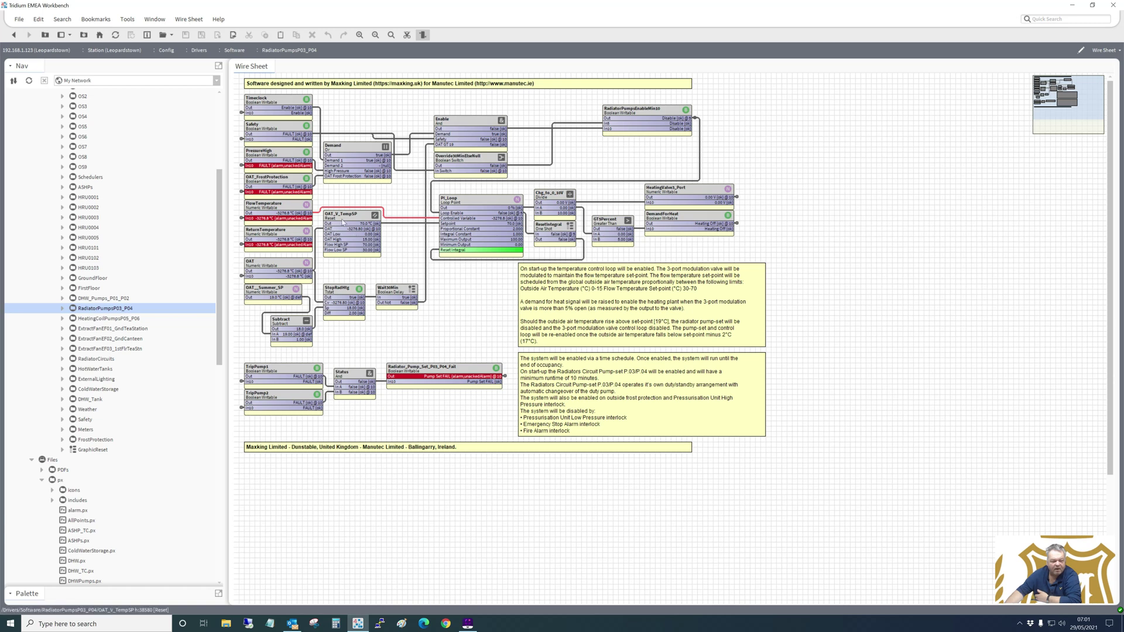
{"action": "left_click", "coordinate": [343, 222]}
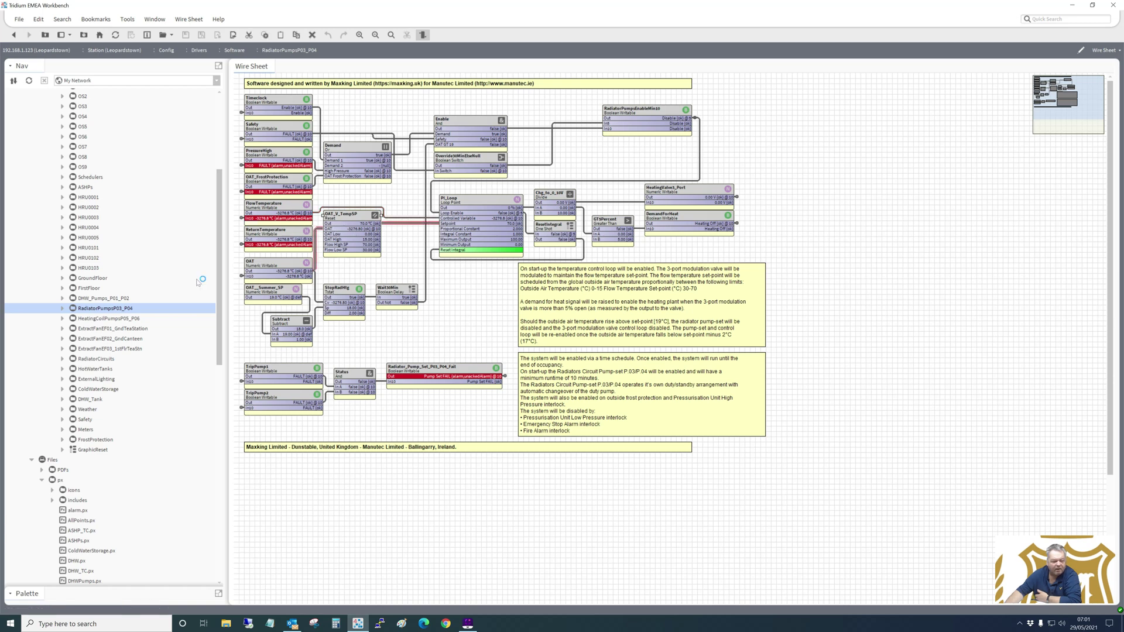
- Open the HeatingCoilPumpsP05_P06 wire sheet showing HRU pump requests and demand logic
{"action": "left_click", "coordinate": [120, 319]}
{"action": "right_click", "coordinate": [120, 319]}
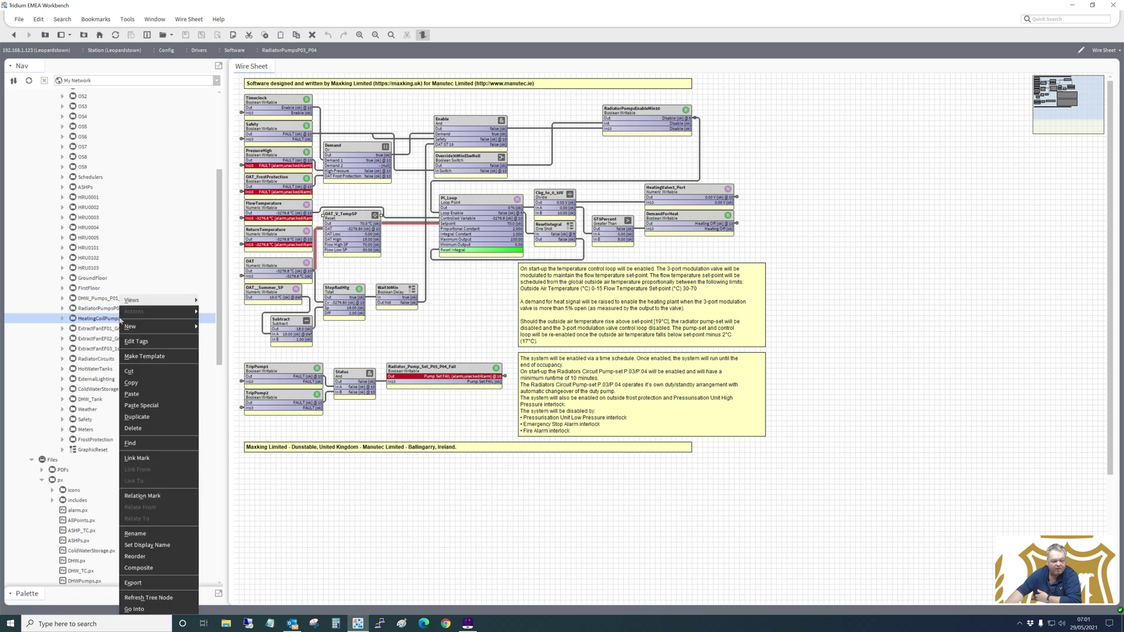
{"action": "mouse_move", "coordinate": [166, 303]}
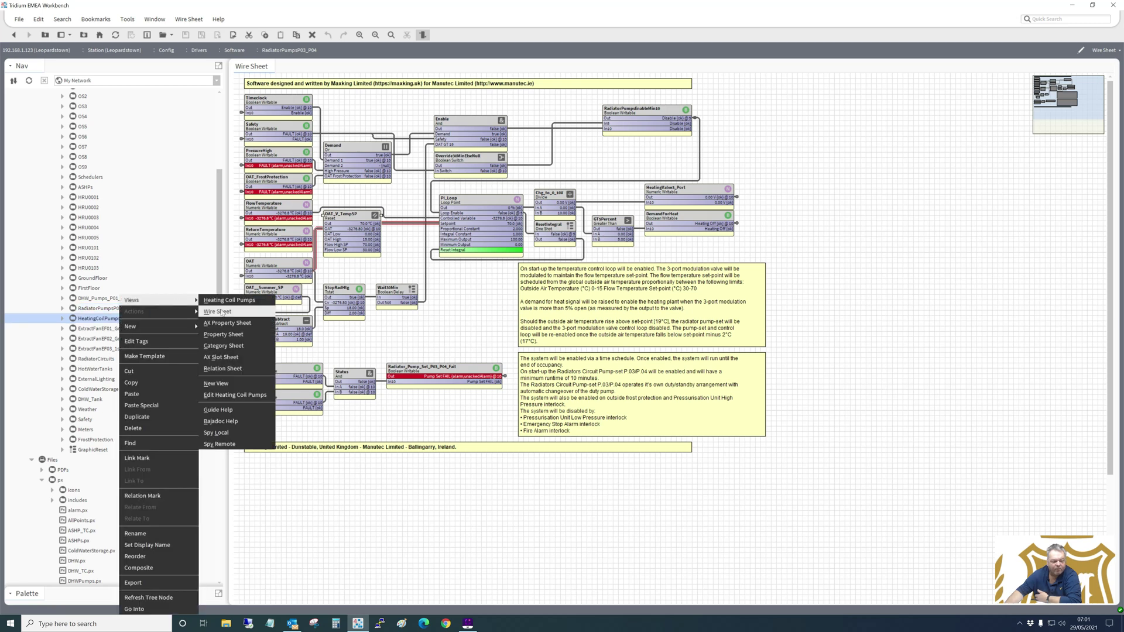
{"action": "left_click", "coordinate": [223, 312]}
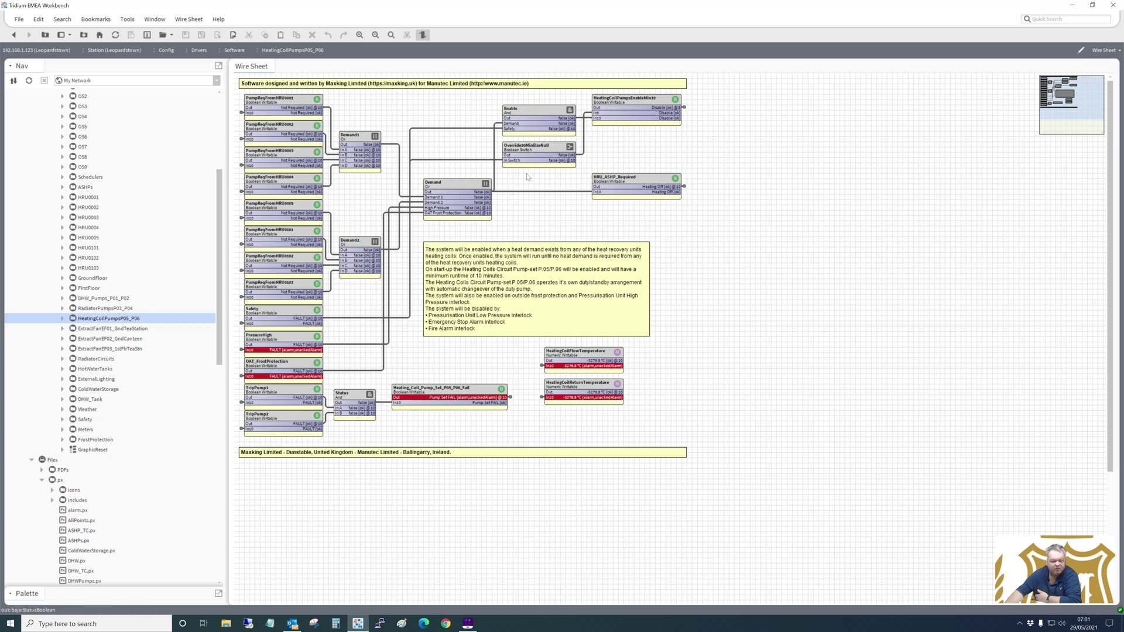
- Open the ExtractFanEF01_GndTeaStation wire sheet, look inside RunHours_Unit1, then go back
{"action": "right_click", "coordinate": [108, 332]}
{"action": "mouse_move", "coordinate": [168, 301]}
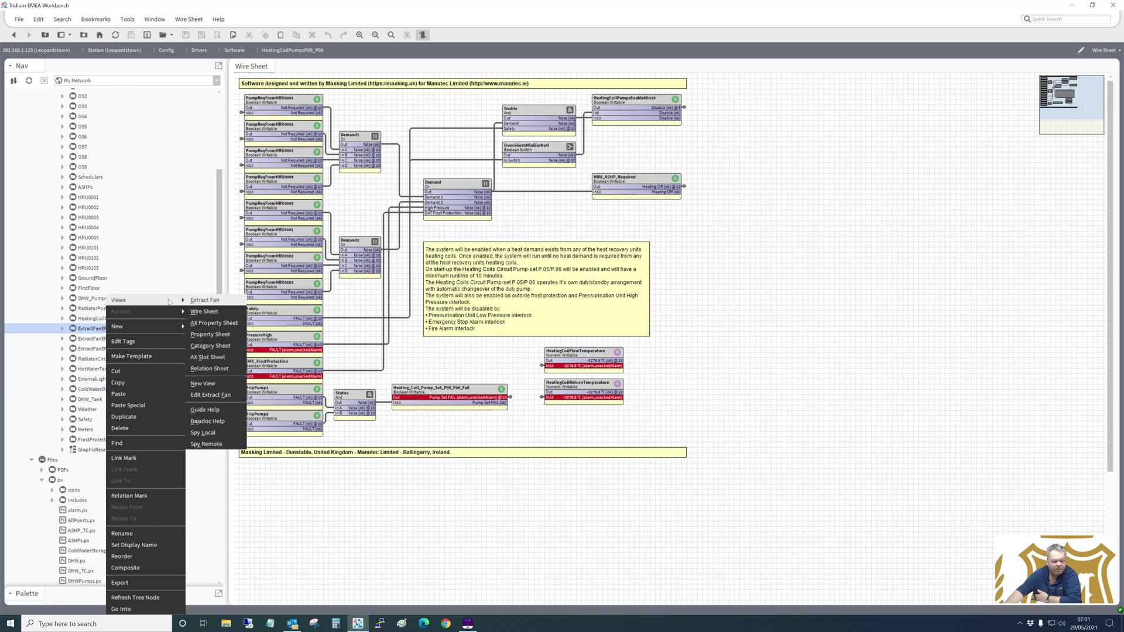
{"action": "left_click", "coordinate": [220, 312]}
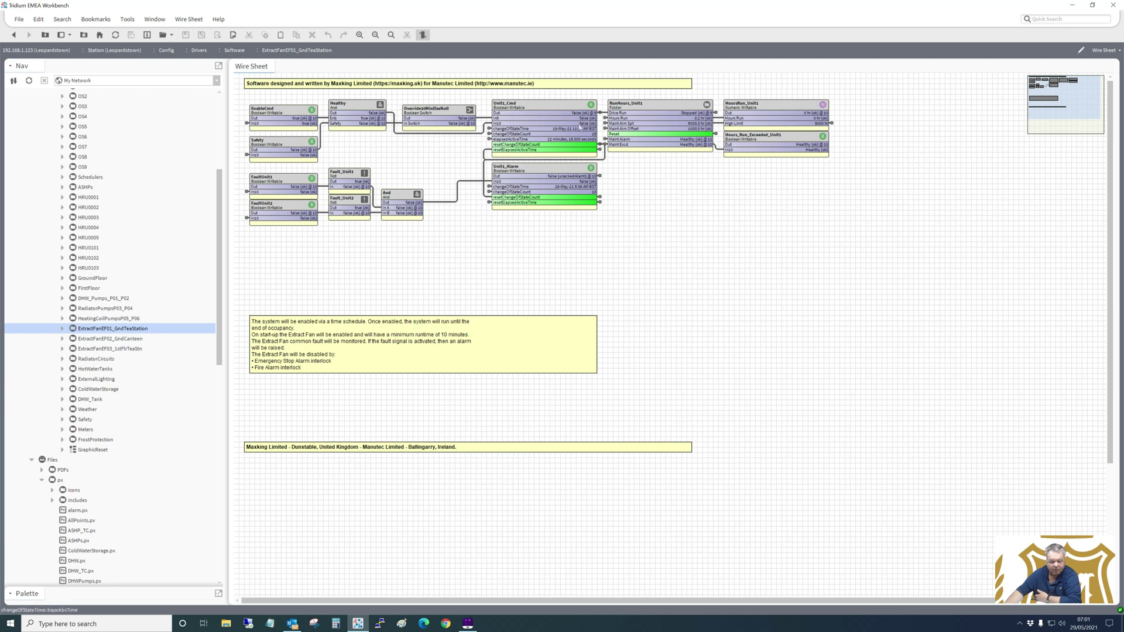
{"action": "double_click", "coordinate": [653, 115]}
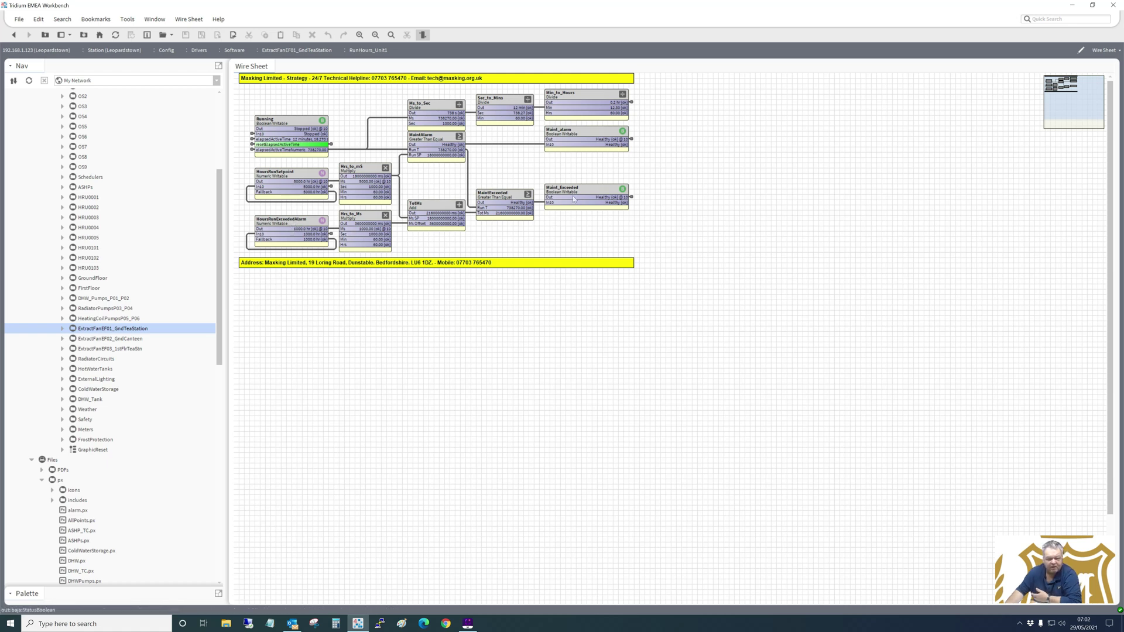
{"action": "left_click", "coordinate": [15, 36]}
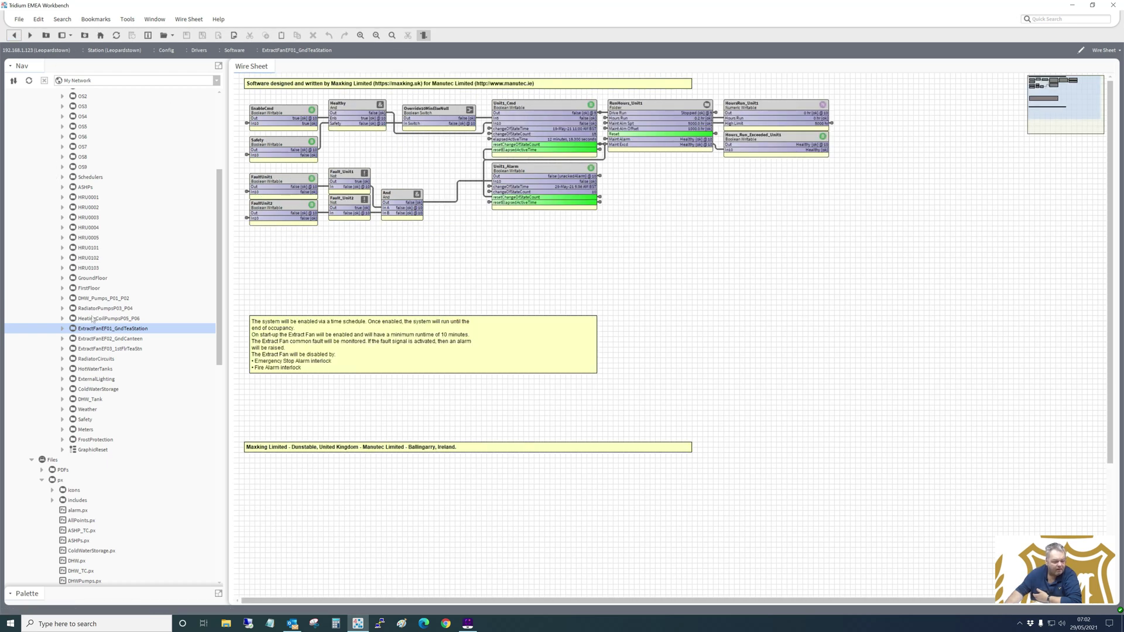
- Open the RadiatorCircuits wire sheet and drill into the Telecom folder block
{"action": "right_click", "coordinate": [94, 359]}
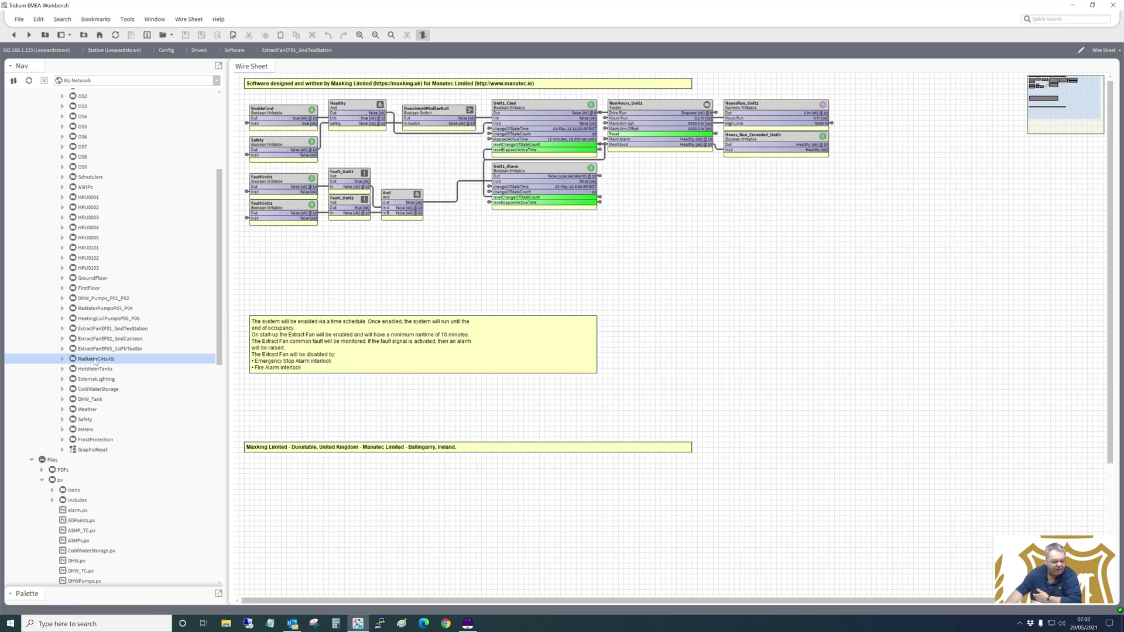
{"action": "mouse_move", "coordinate": [146, 300]}
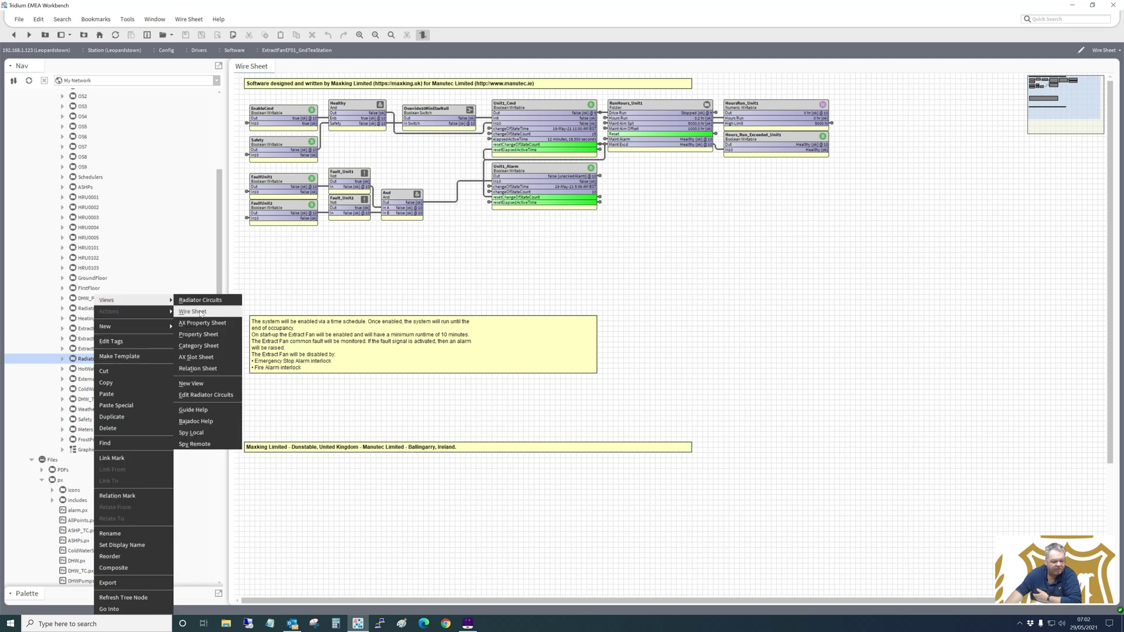
{"action": "left_click", "coordinate": [235, 305]}
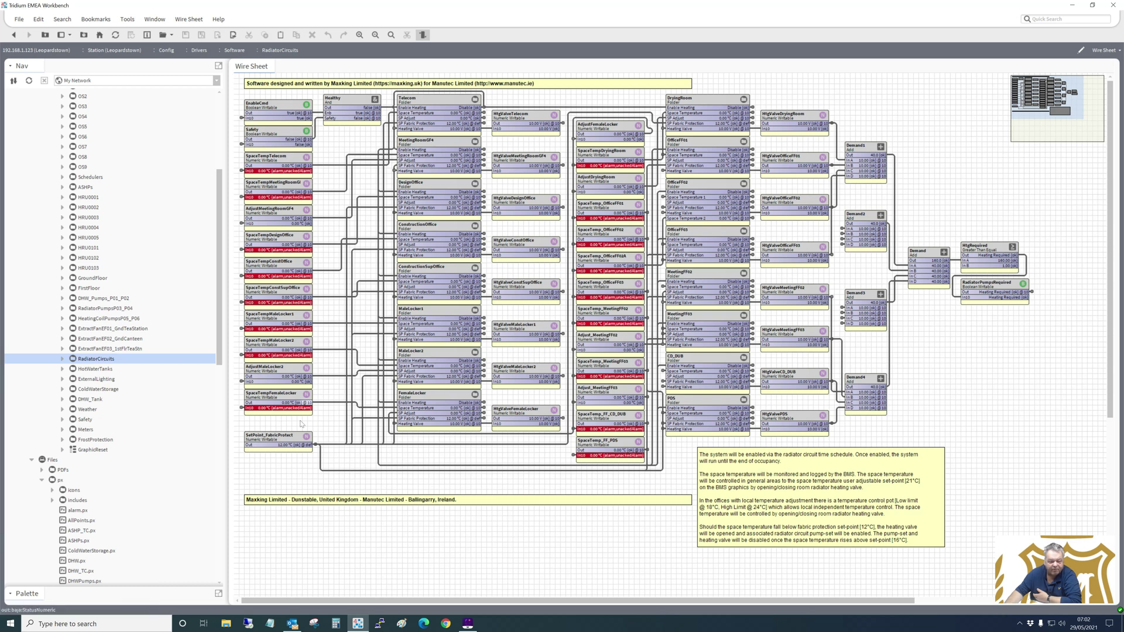
{"action": "left_click", "coordinate": [428, 105]}
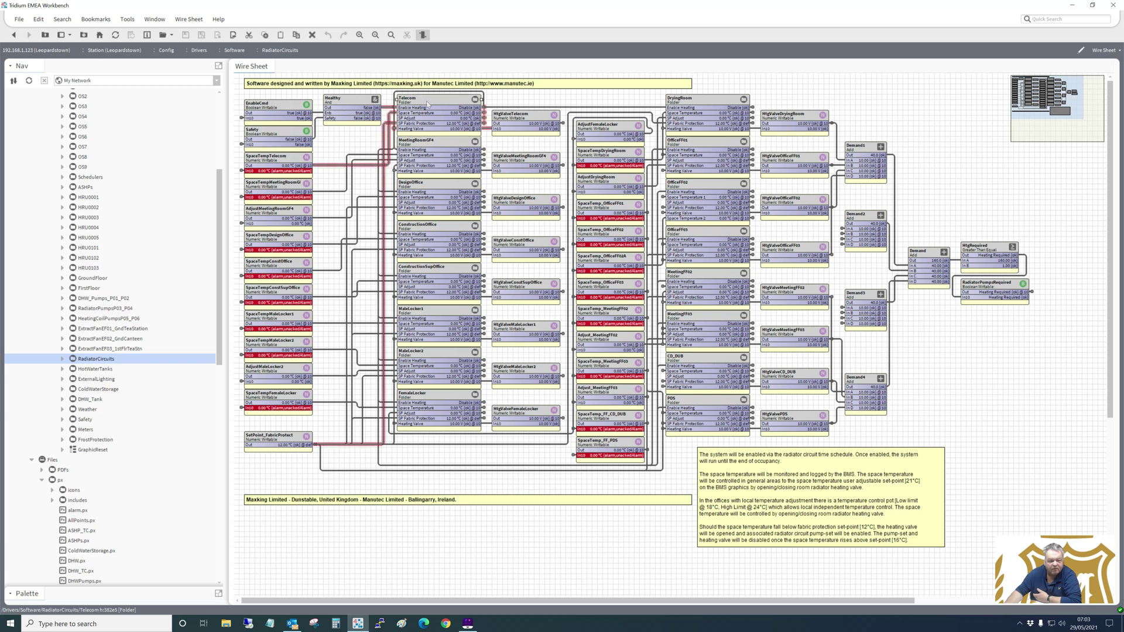
{"action": "double_click", "coordinate": [427, 104]}
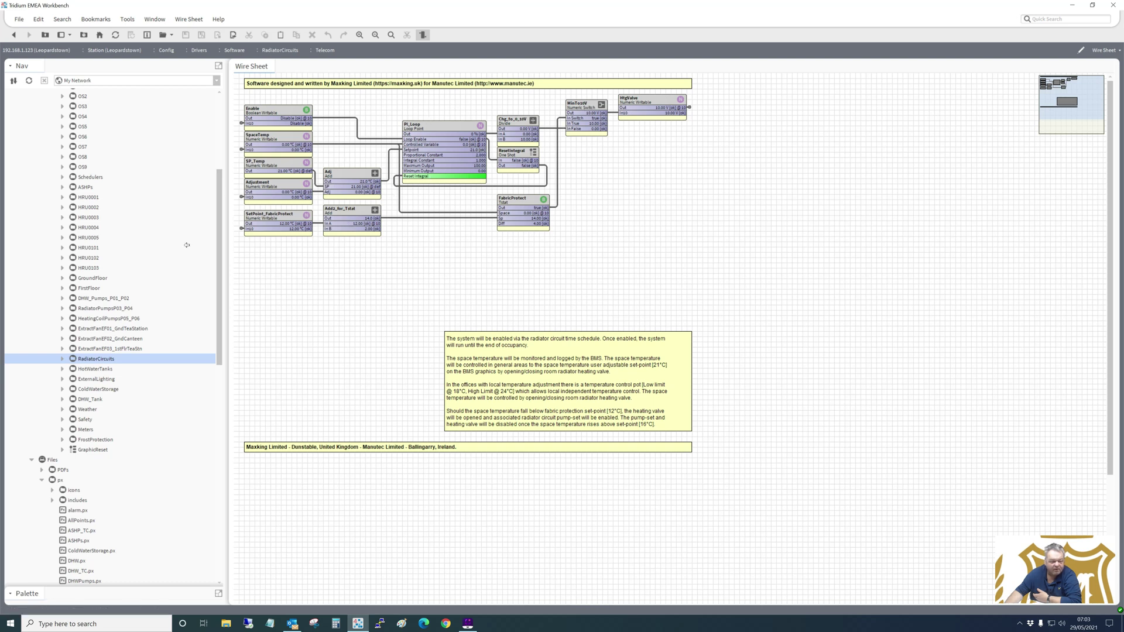
- Open the HotWaterTanks wire sheet with its PI_Loop, ElecHeater and legionella logic
{"action": "right_click", "coordinate": [97, 371]}
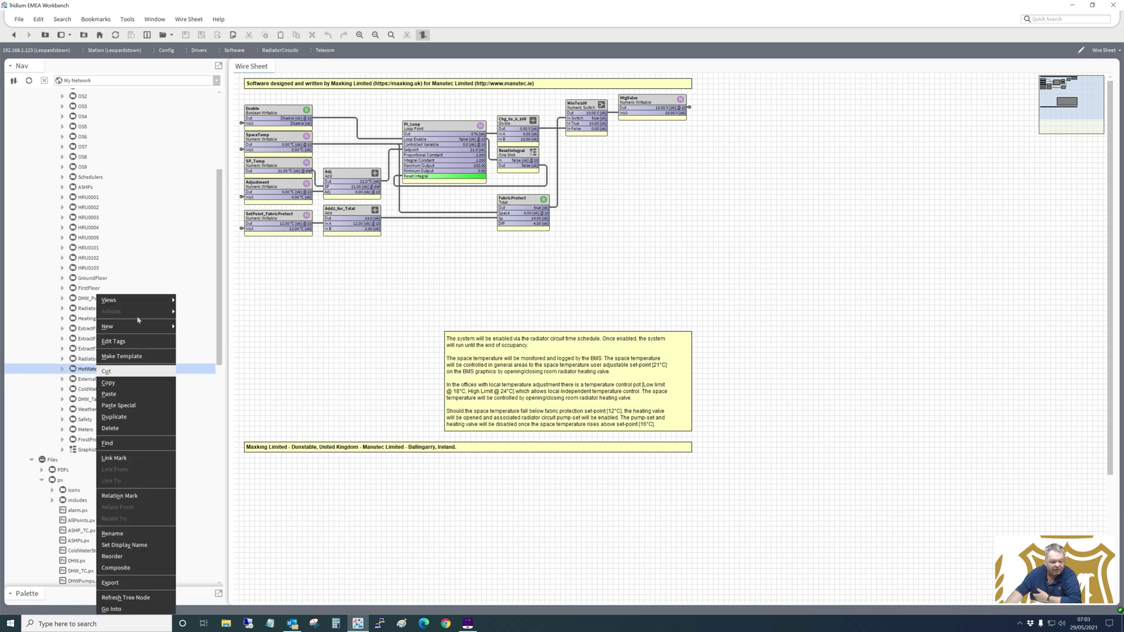
{"action": "mouse_move", "coordinate": [160, 308]}
{"action": "left_click", "coordinate": [195, 311]}
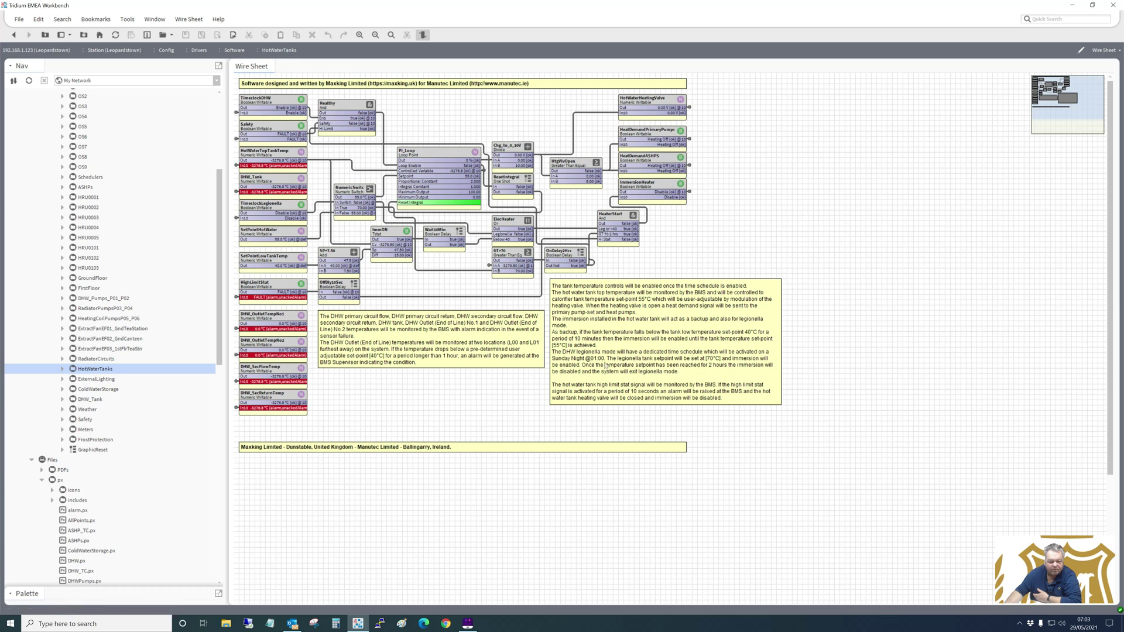
{"action": "left_click", "coordinate": [92, 380]}
- Open the ExternalLighting wire sheet and the SelectorSwitch3Position property sheet
{"action": "right_click", "coordinate": [92, 383]}
{"action": "mouse_move", "coordinate": [147, 300]}
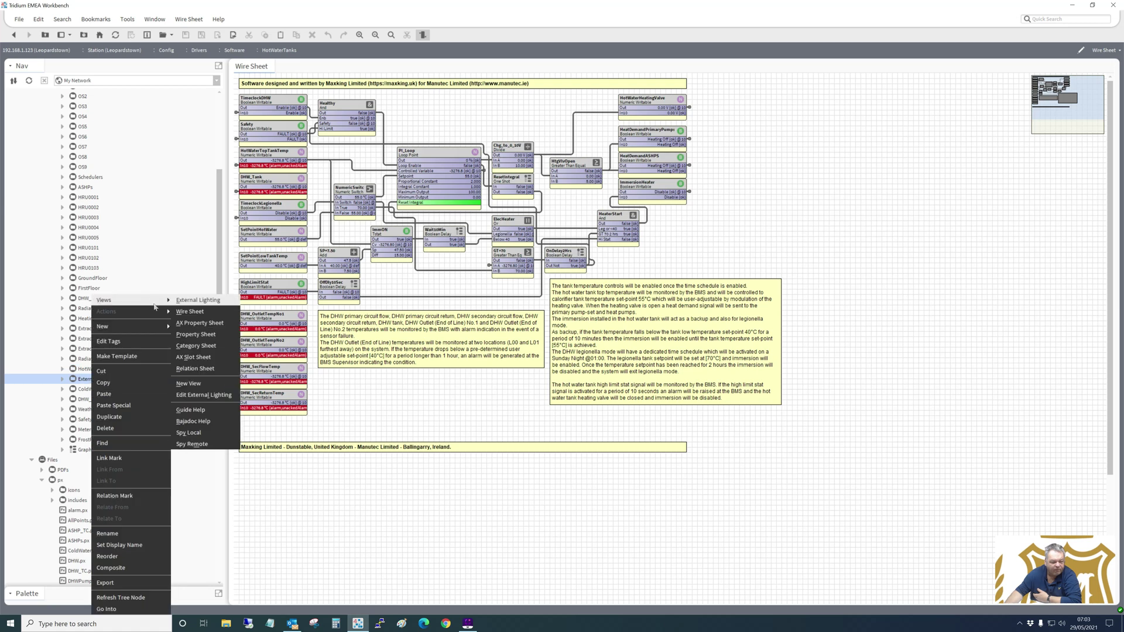
{"action": "left_click", "coordinate": [204, 316]}
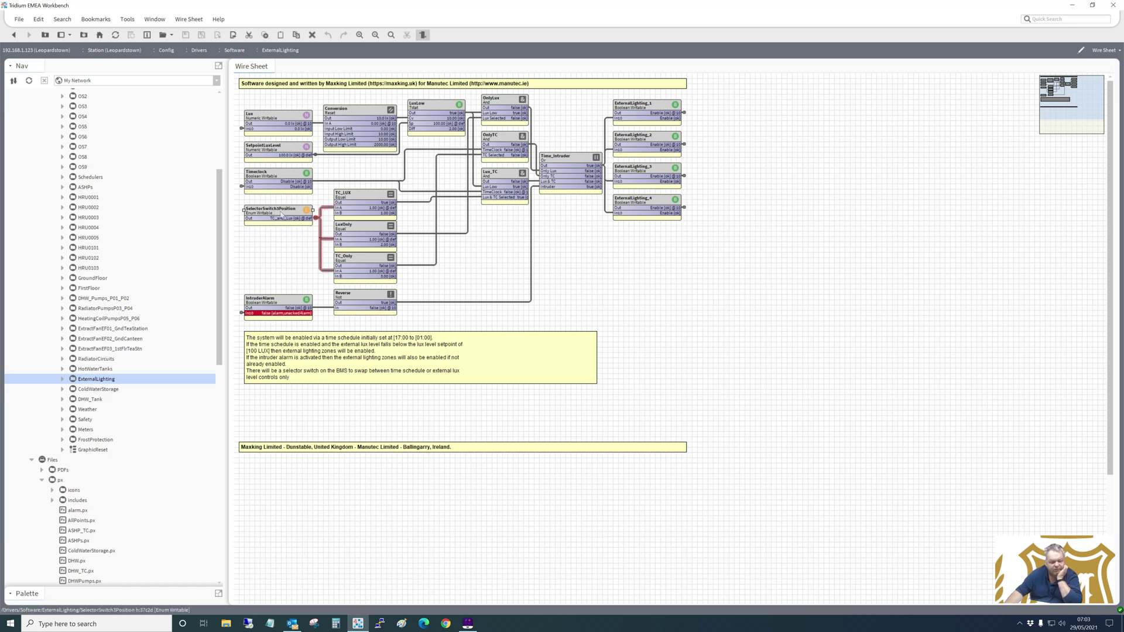
{"action": "double_click", "coordinate": [281, 214]}
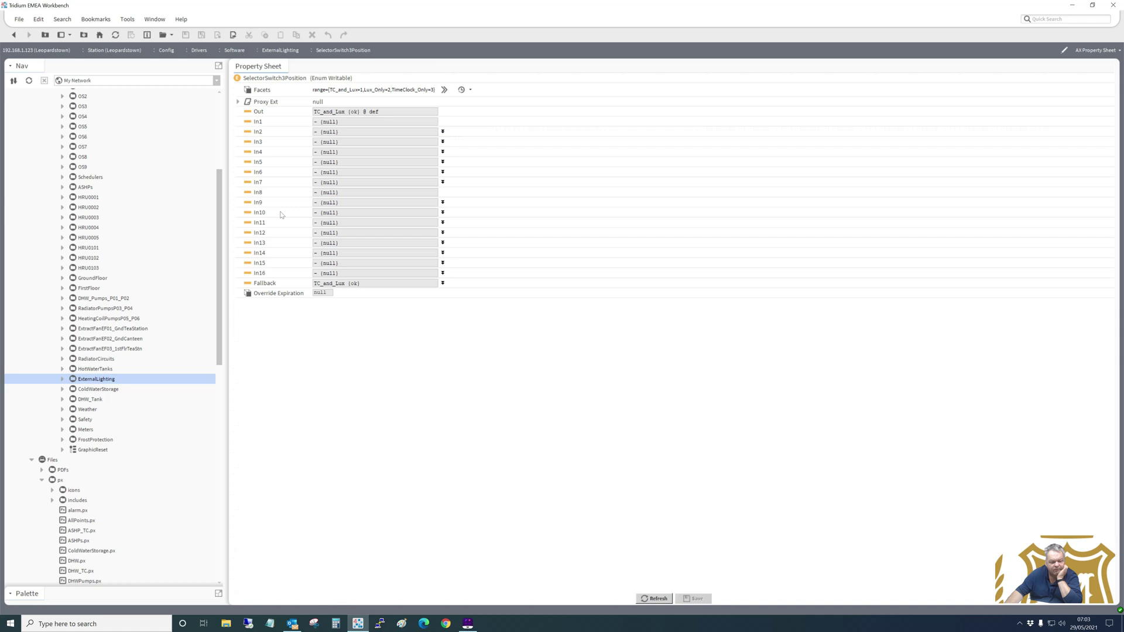
- Review the selector switch's enum range facets, then go back without saving the changes
{"action": "left_click", "coordinate": [444, 90]}
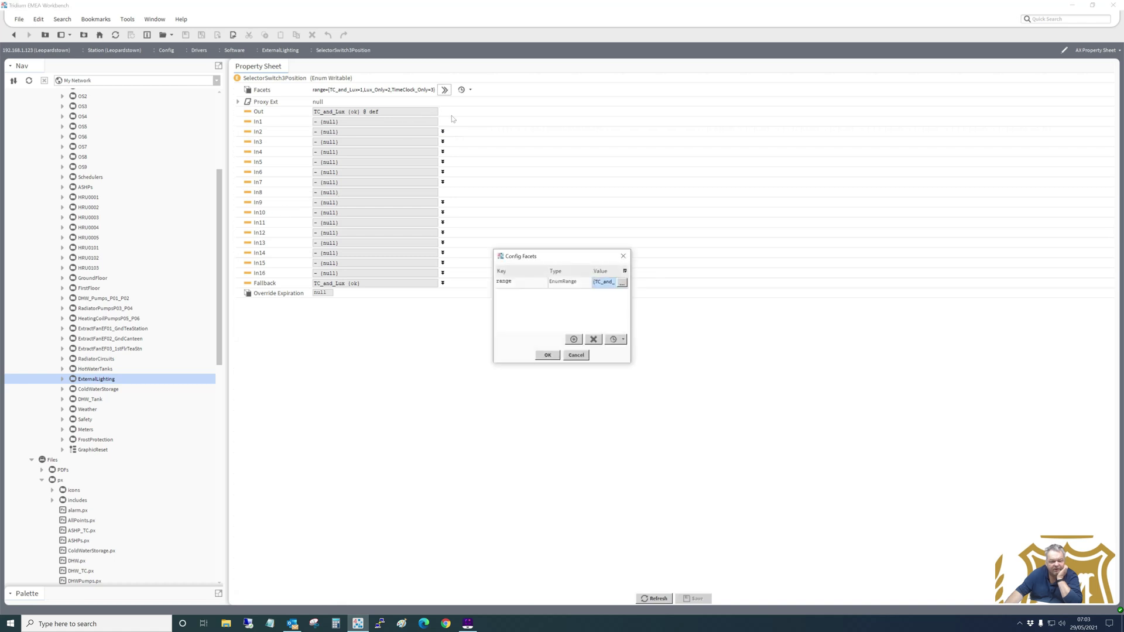
{"action": "left_click", "coordinate": [621, 283]}
{"action": "left_click", "coordinate": [538, 305]}
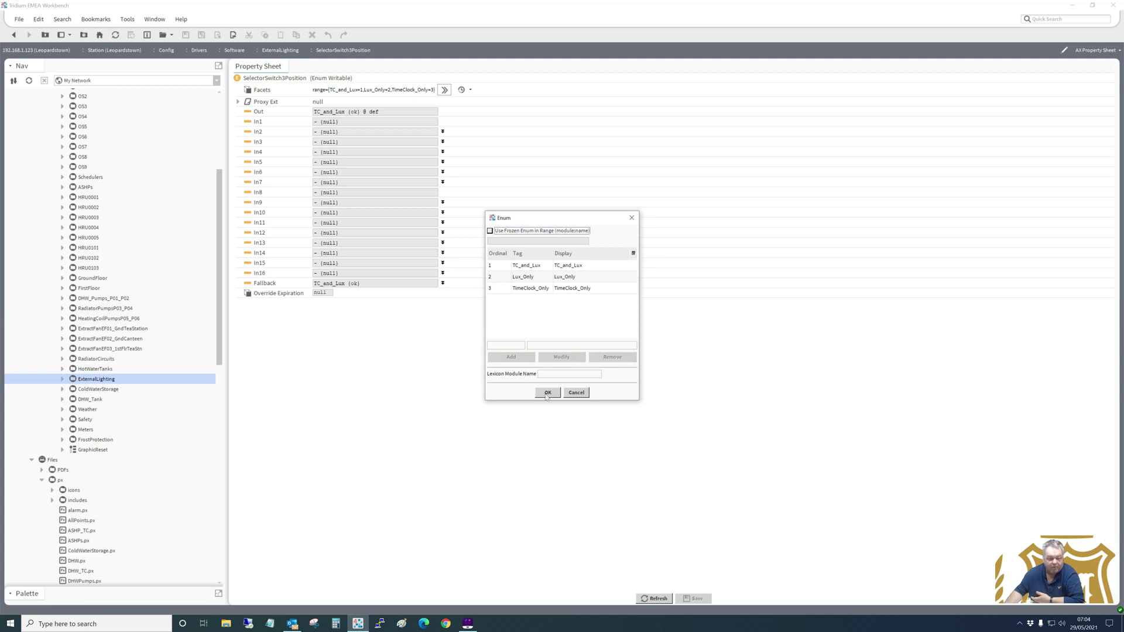
{"action": "left_click", "coordinate": [547, 393]}
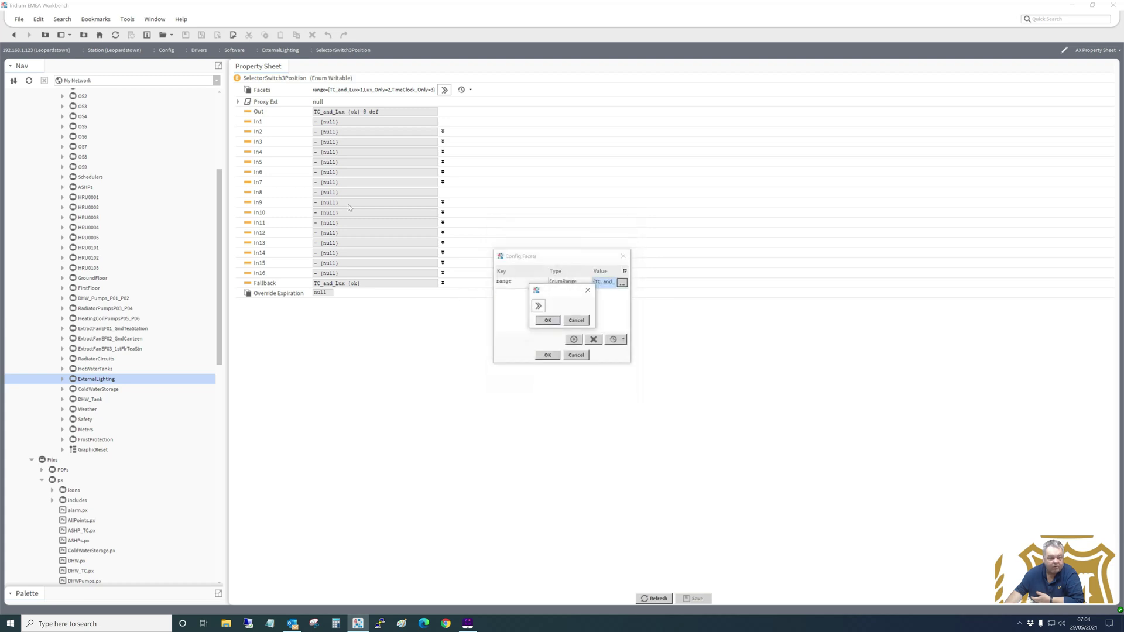
{"action": "left_click", "coordinate": [548, 320]}
{"action": "left_click", "coordinate": [547, 355]}
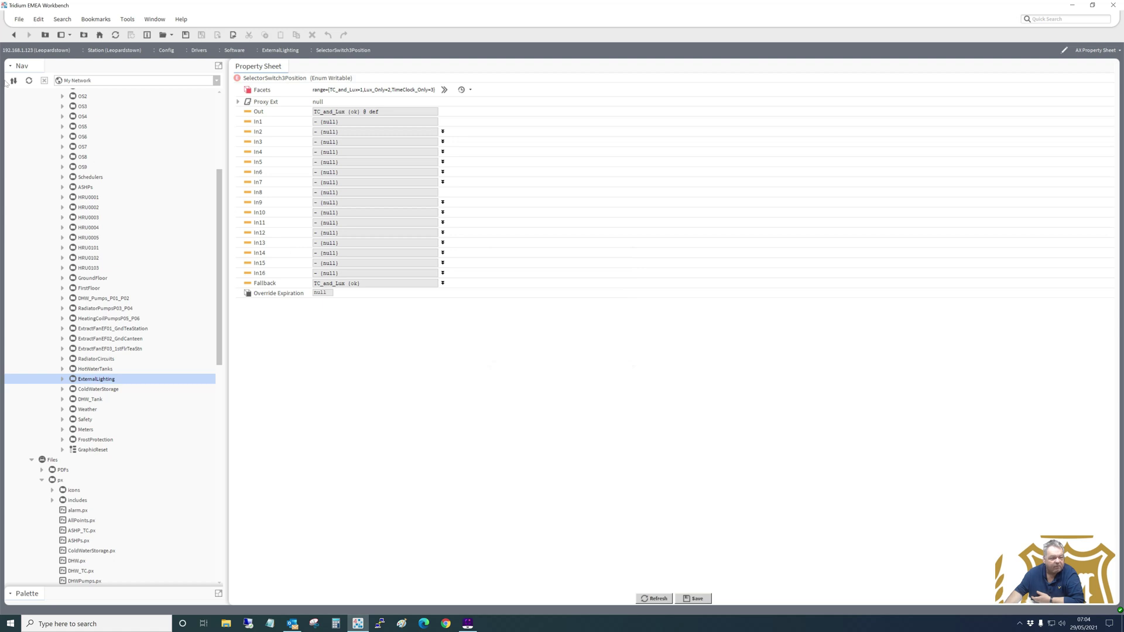
{"action": "left_click", "coordinate": [14, 37]}
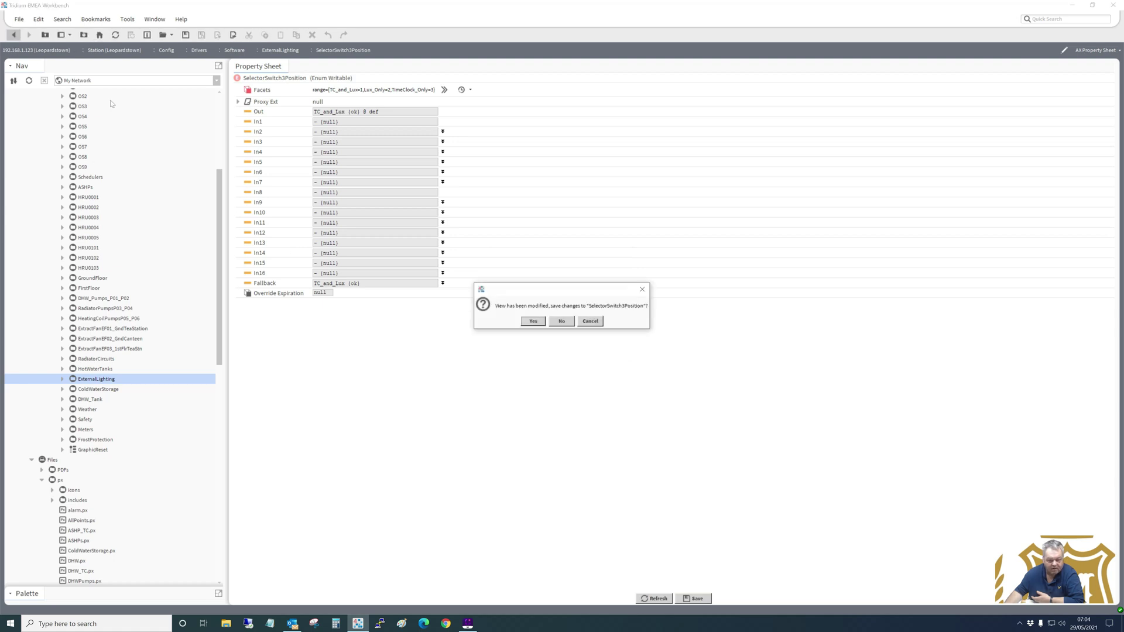
{"action": "left_click", "coordinate": [564, 321]}
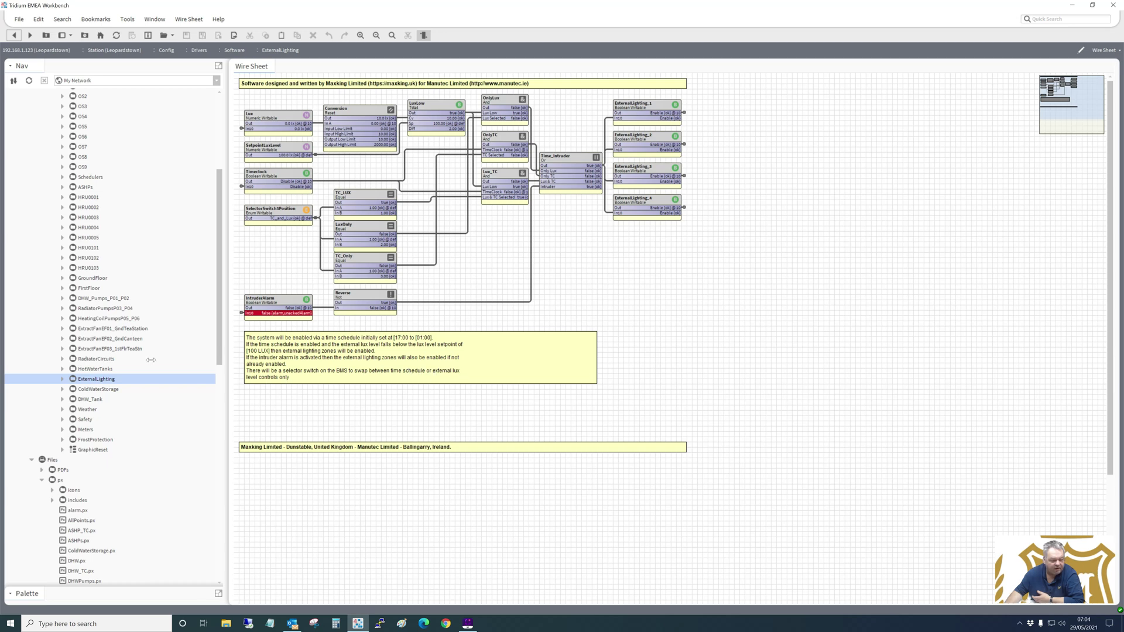
- Open the ColdWaterStorage wire sheet with its five CWS alarm points
{"action": "right_click", "coordinate": [100, 391]}
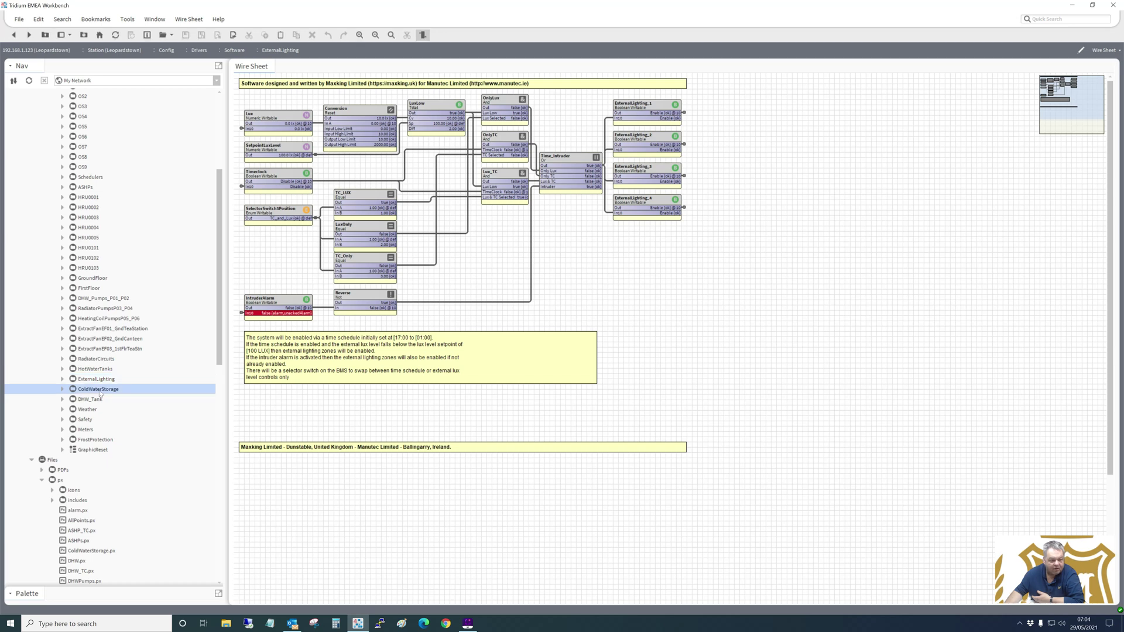
{"action": "mouse_move", "coordinate": [166, 302]}
{"action": "left_click", "coordinate": [197, 311]}
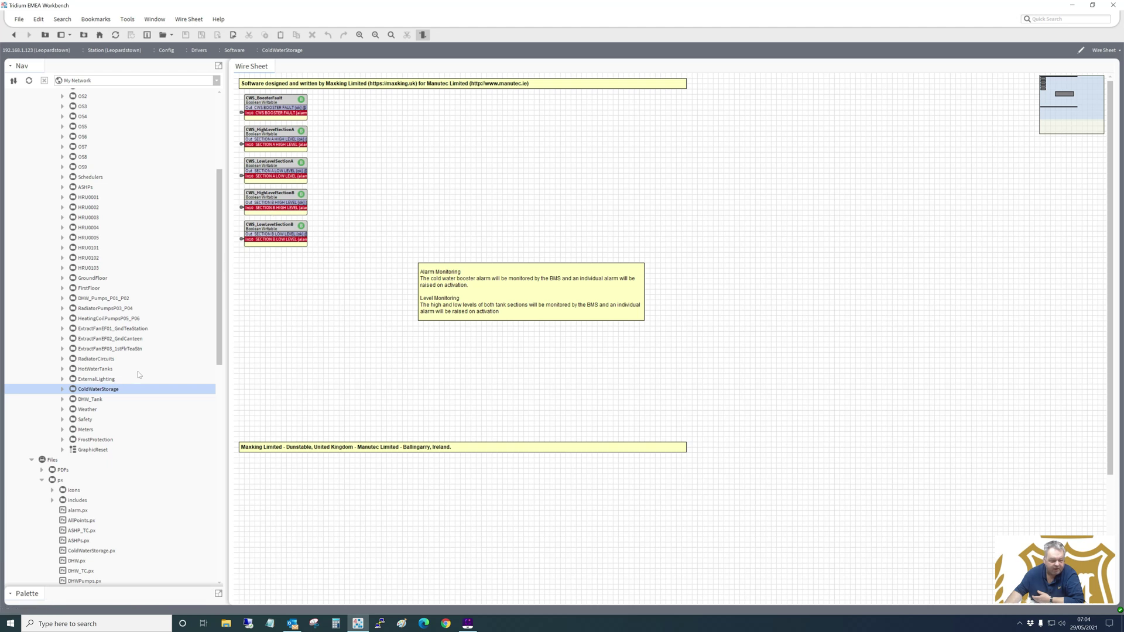
- Open the DHW_Tank wire sheet, leaving the Weather menu unused
{"action": "right_click", "coordinate": [91, 401]}
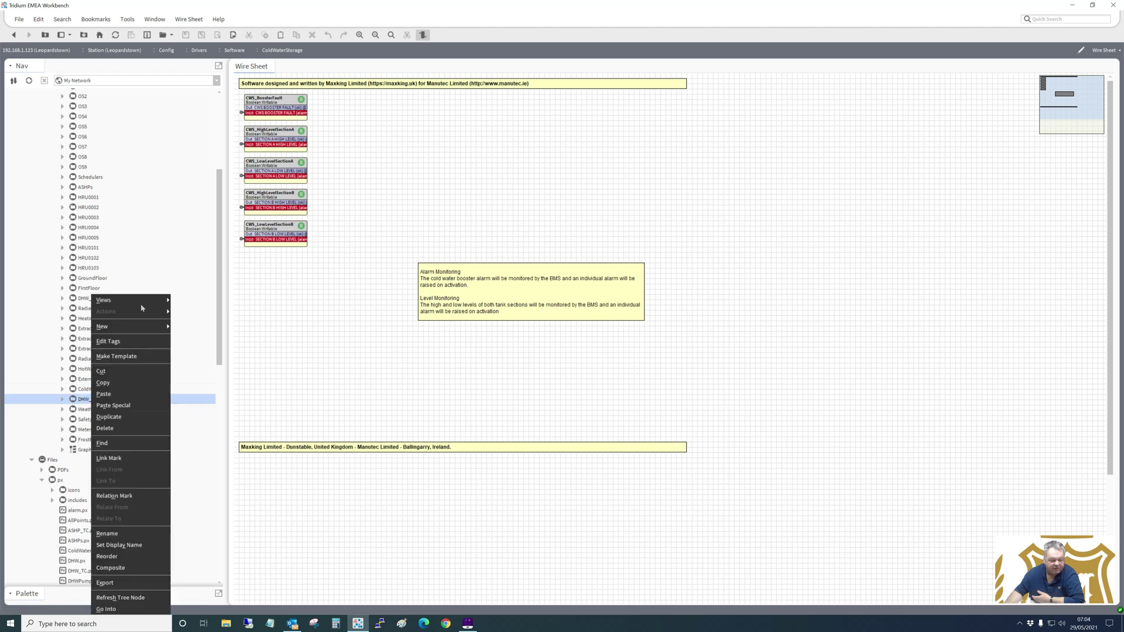
{"action": "mouse_move", "coordinate": [141, 300]}
{"action": "left_click", "coordinate": [190, 311]}
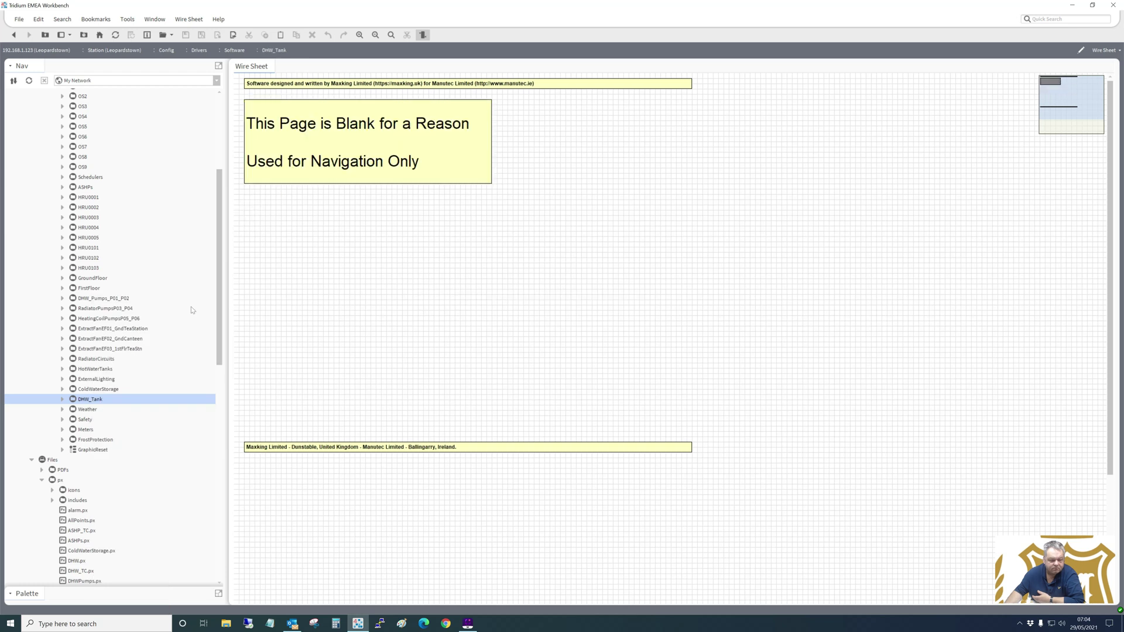
{"action": "right_click", "coordinate": [86, 409]}
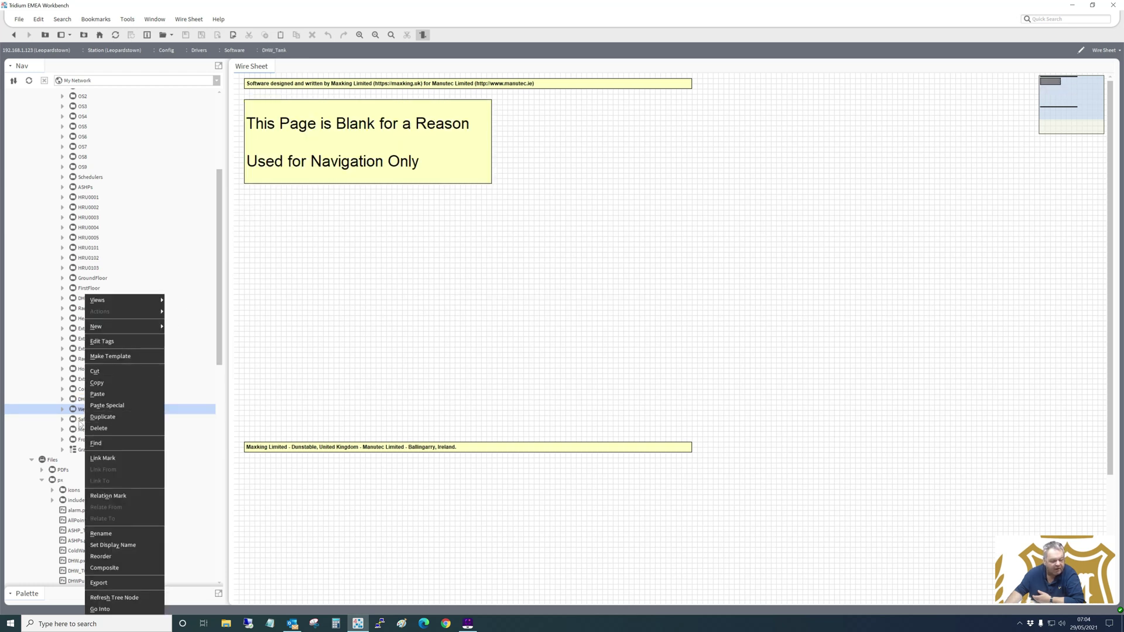
{"action": "key", "text": "Escape"}
- Open the Meters wire sheet
{"action": "right_click", "coordinate": [86, 429]}
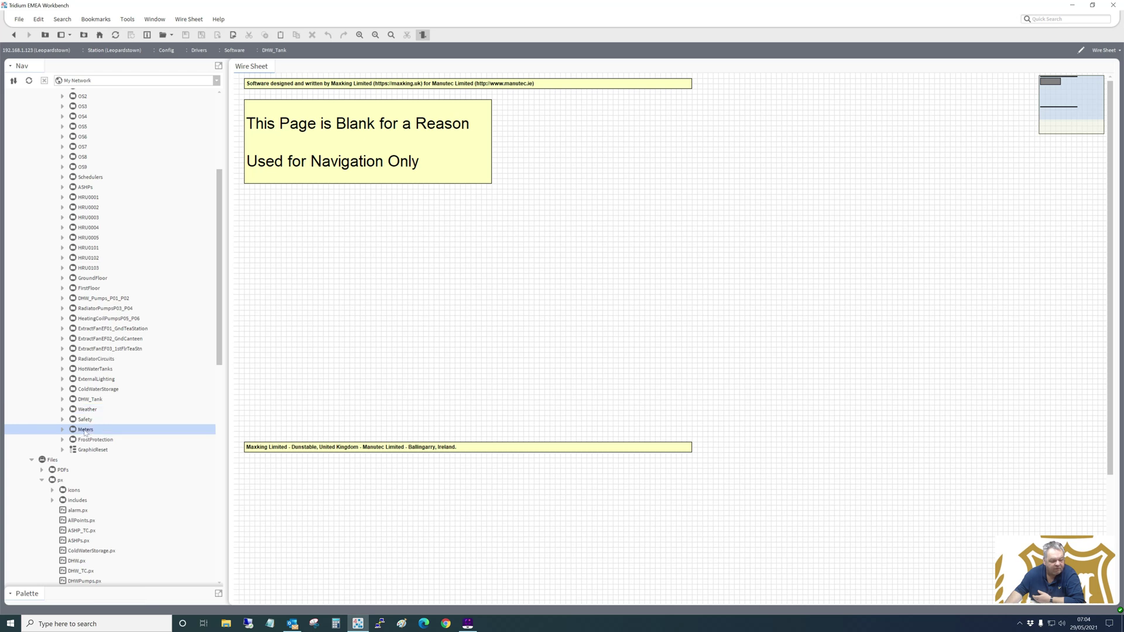
{"action": "mouse_move", "coordinate": [137, 301]}
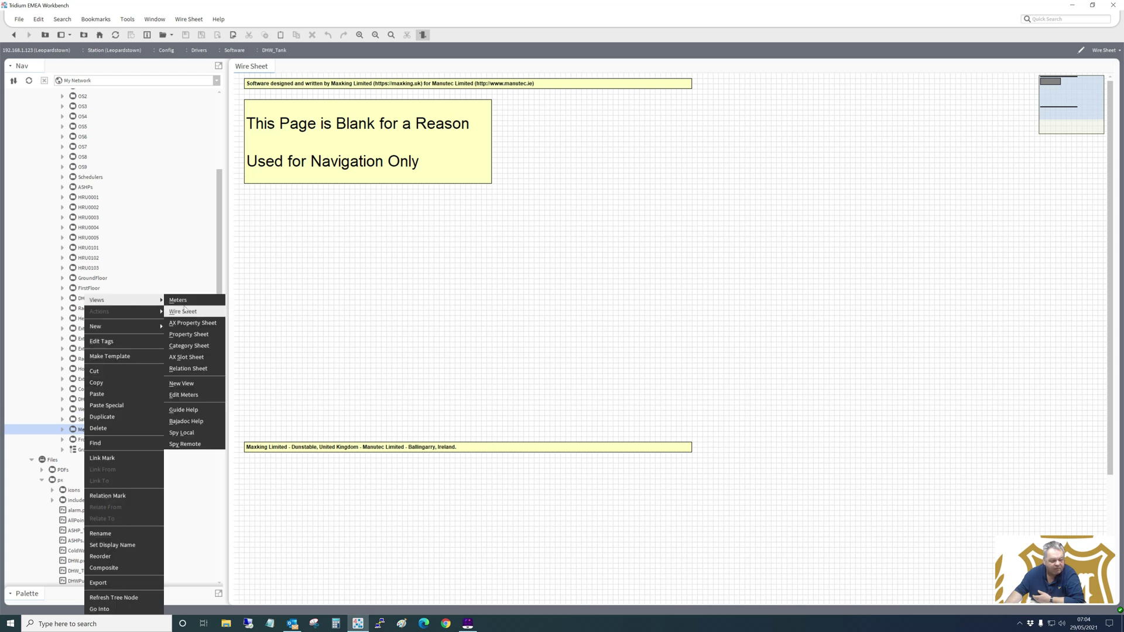
{"action": "left_click", "coordinate": [188, 314]}
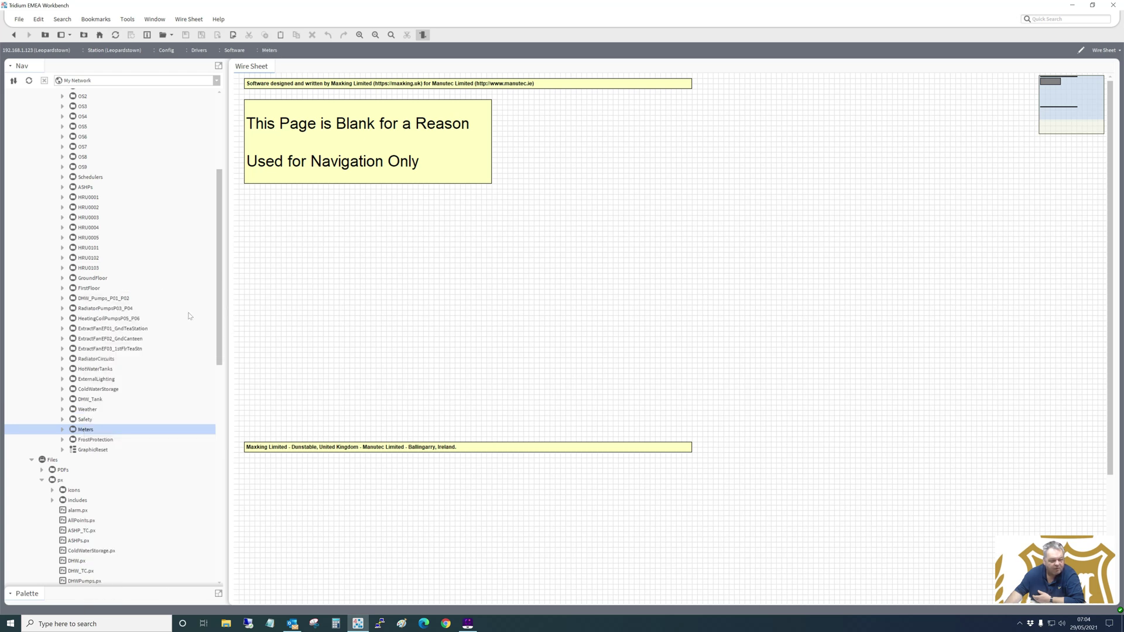
- Open the FrostProtection wire sheet with OAT and OAT_Frost inputs feeding FrostHealthy
{"action": "left_click", "coordinate": [85, 440]}
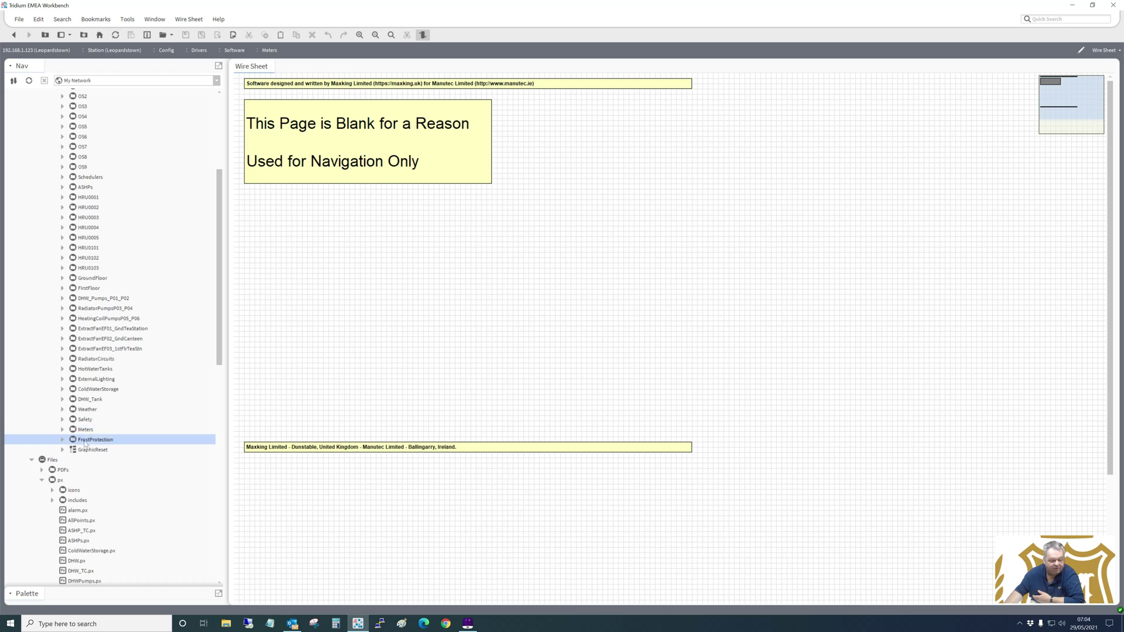
{"action": "right_click", "coordinate": [86, 443]}
{"action": "mouse_move", "coordinate": [140, 300]}
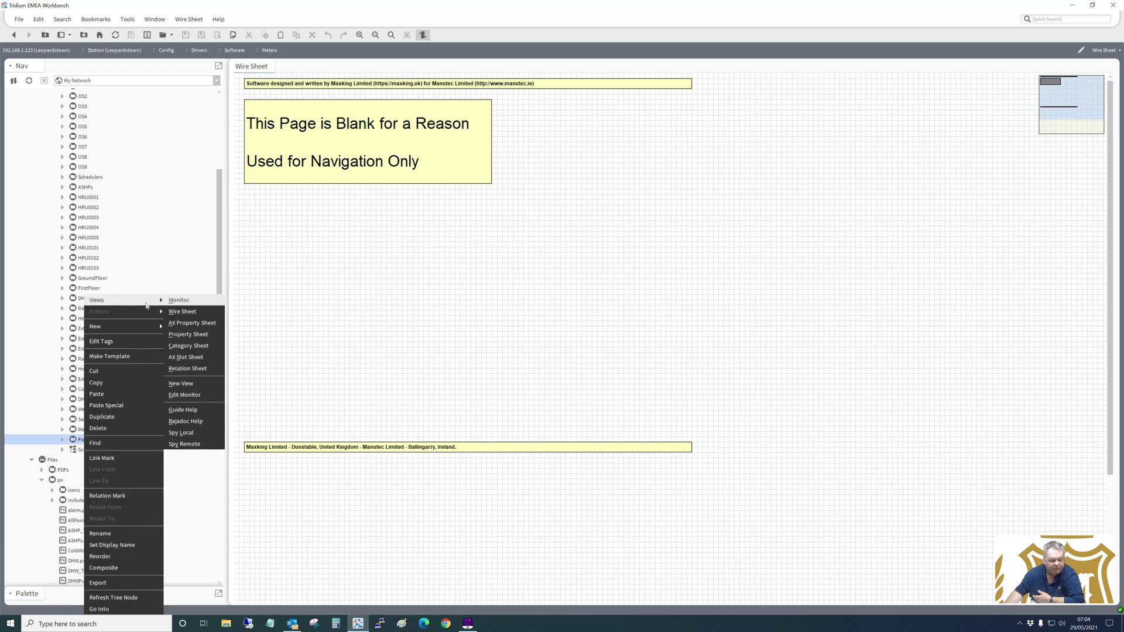
{"action": "left_click", "coordinate": [186, 312]}
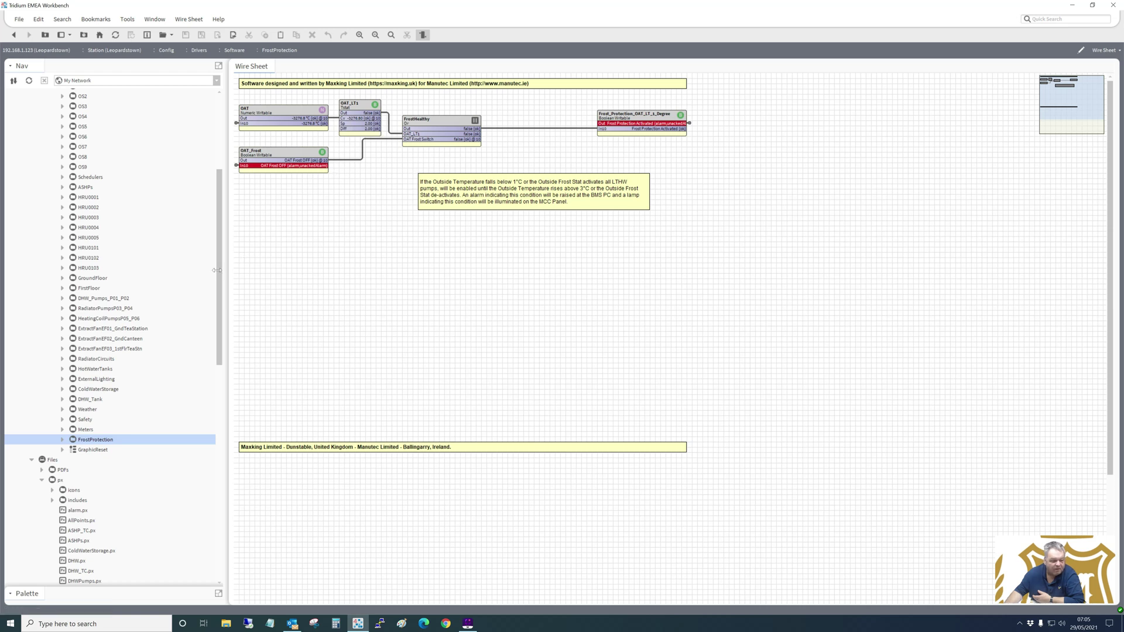
- Expand OS9 in the Nav tree and open its Wire Sheet view showing the meter blocks
{"action": "scroll", "coordinate": [217, 256], "scroll_direction": "up", "scroll_amount": 2}
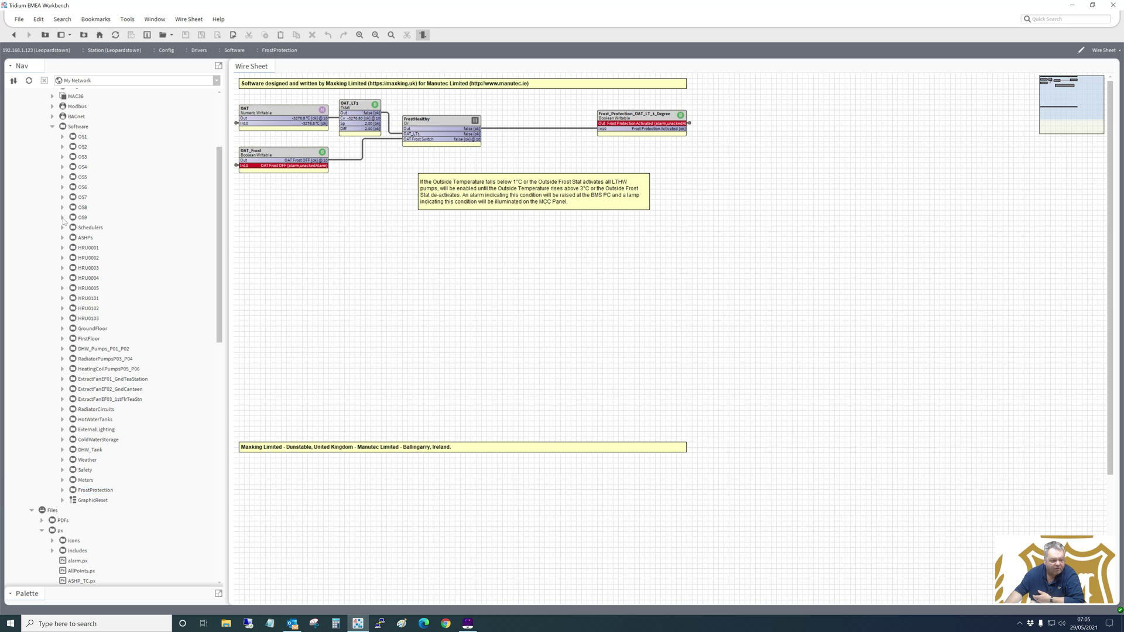
{"action": "left_click", "coordinate": [62, 218]}
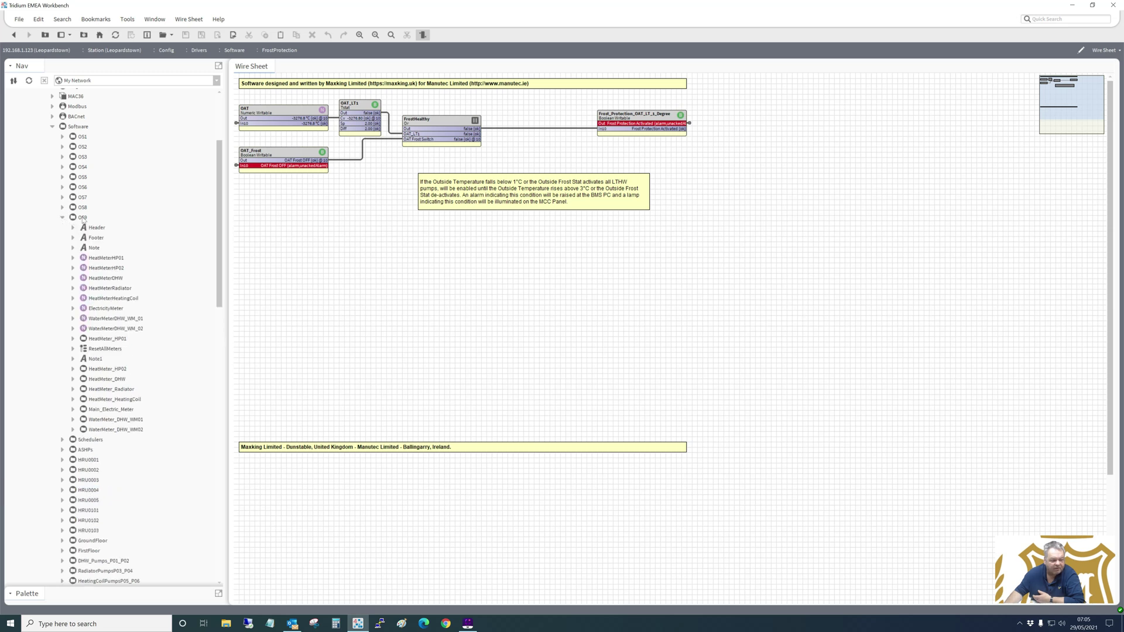
{"action": "right_click", "coordinate": [83, 218]}
{"action": "mouse_move", "coordinate": [135, 223]}
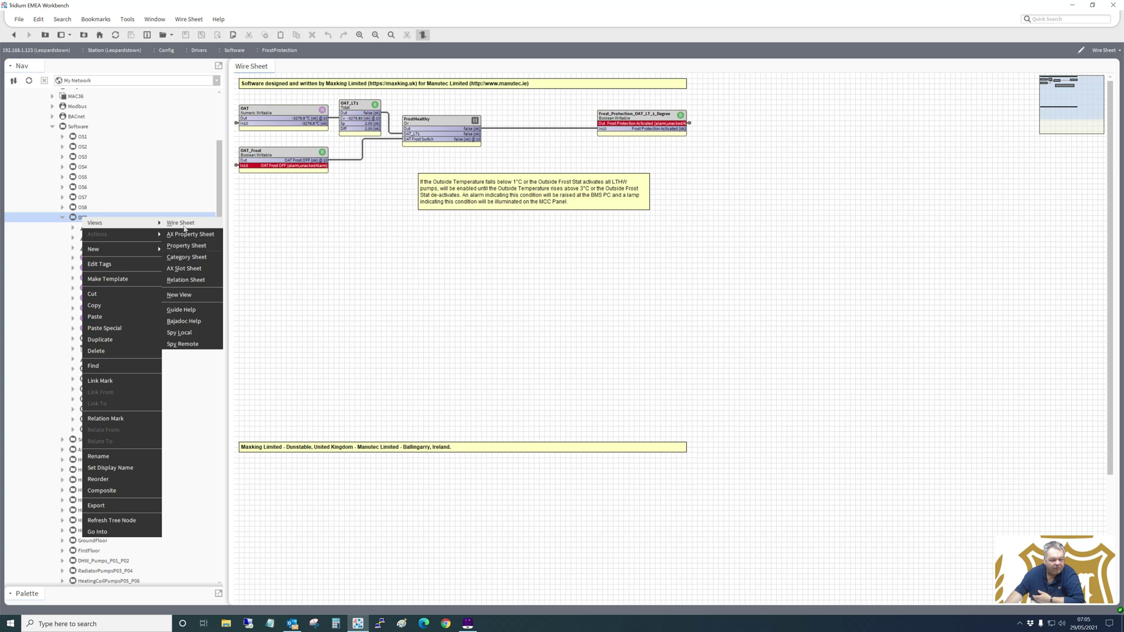
{"action": "left_click", "coordinate": [184, 226]}
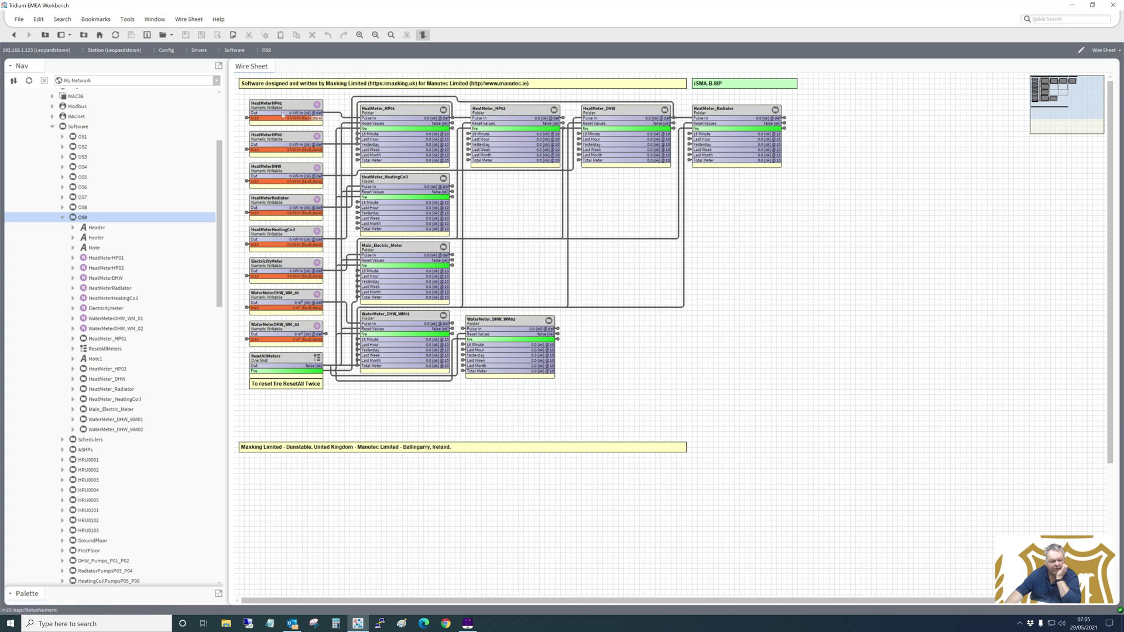
- Drill into the HeatMeter_HP01 block on the wire sheet and select its Tot block
{"action": "left_click", "coordinate": [398, 115]}
{"action": "double_click", "coordinate": [398, 115]}
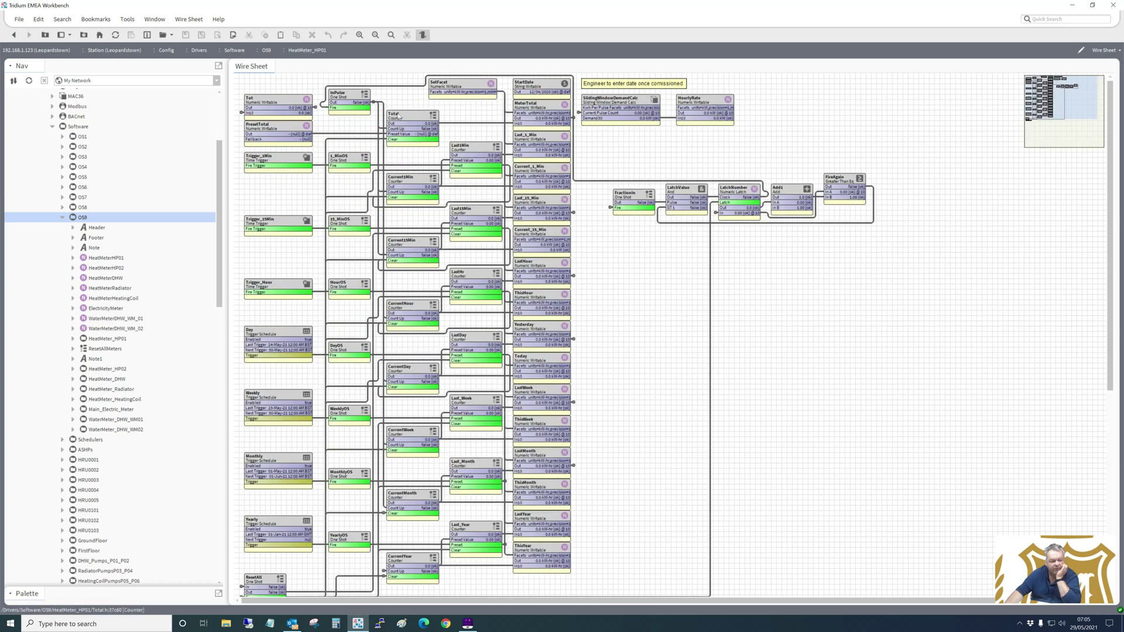
{"action": "left_click", "coordinate": [279, 102]}
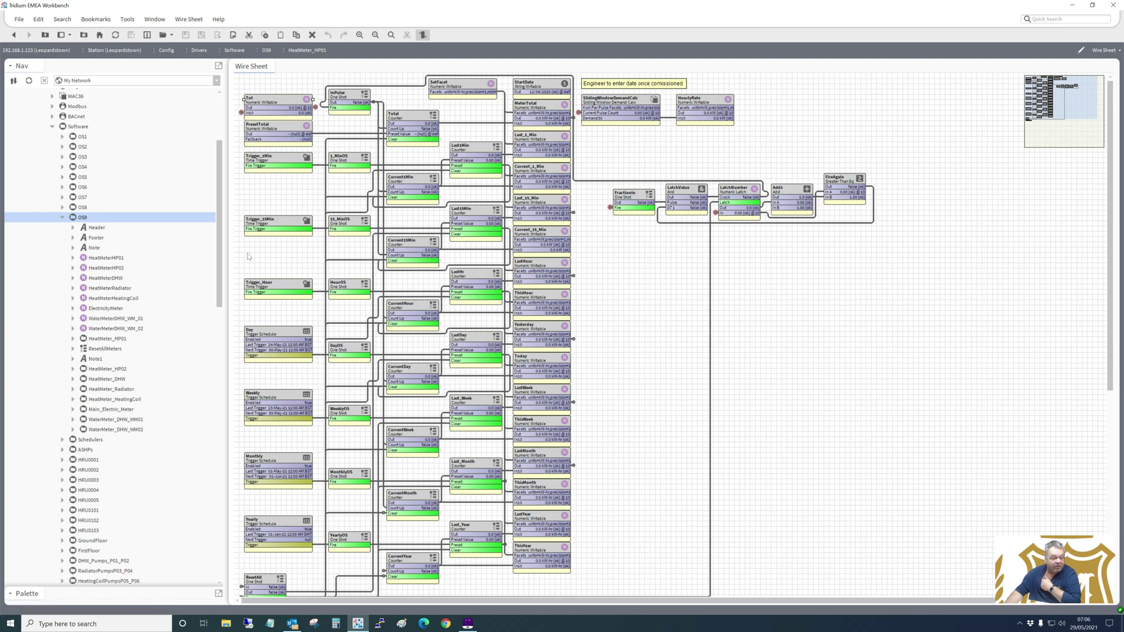
- Scroll the Nav tree and select the Meters folder
{"action": "scroll", "coordinate": [219, 229], "scroll_direction": "up", "scroll_amount": 3}
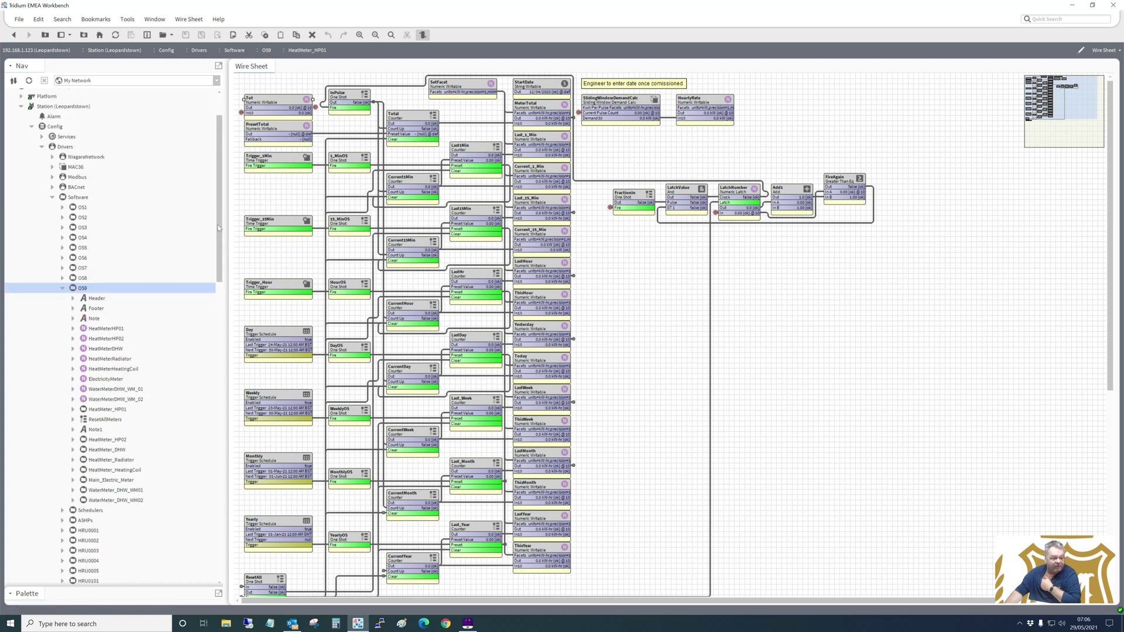
{"action": "left_click_drag", "start_coordinate": [218, 228], "coordinate": [211, 369]}
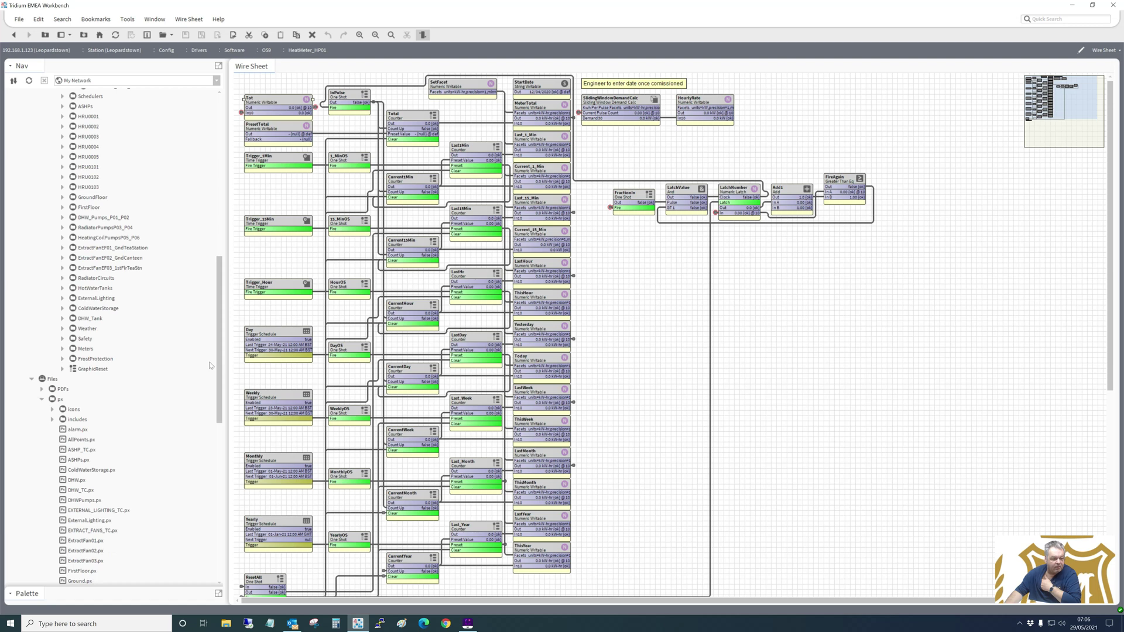
{"action": "left_click", "coordinate": [81, 350]}
- Open the Meters Px graphic from the Nav tree
{"action": "double_click", "coordinate": [81, 350]}
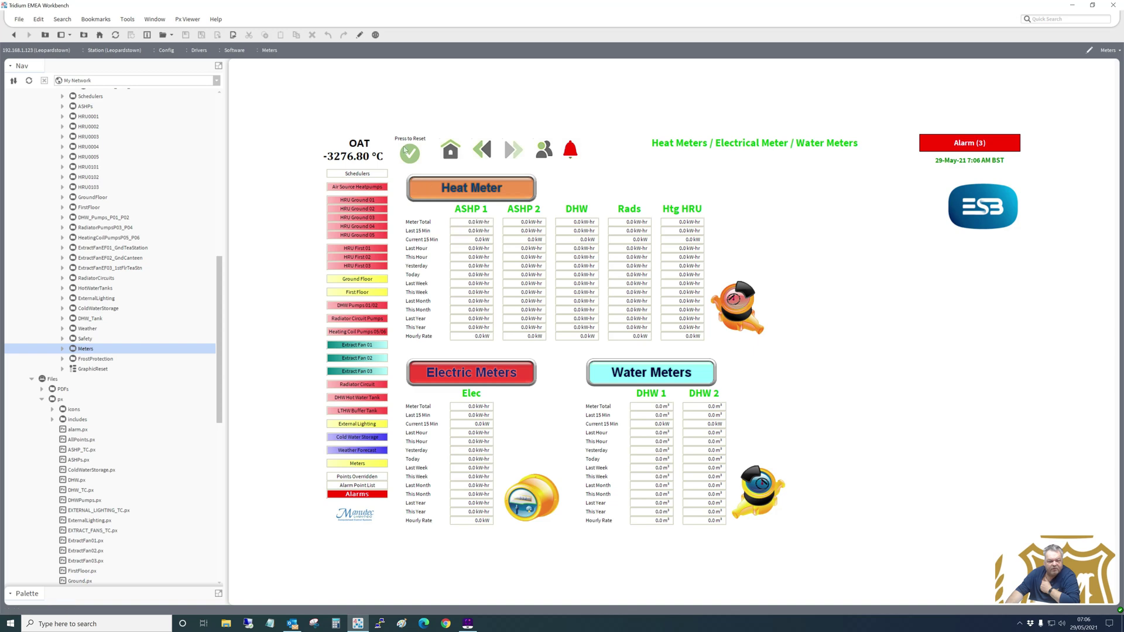
- In edit mode, add a kitPx Popup Binding to the ASHP 1 Meter Total label
{"action": "left_click", "coordinate": [360, 35]}
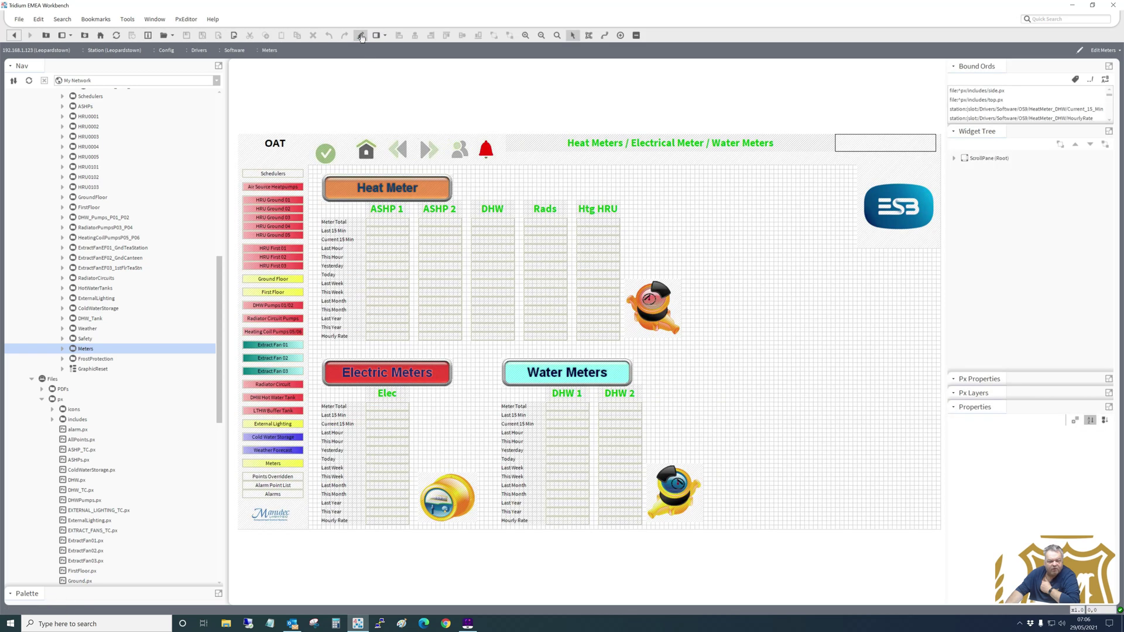
{"action": "left_click", "coordinate": [383, 225]}
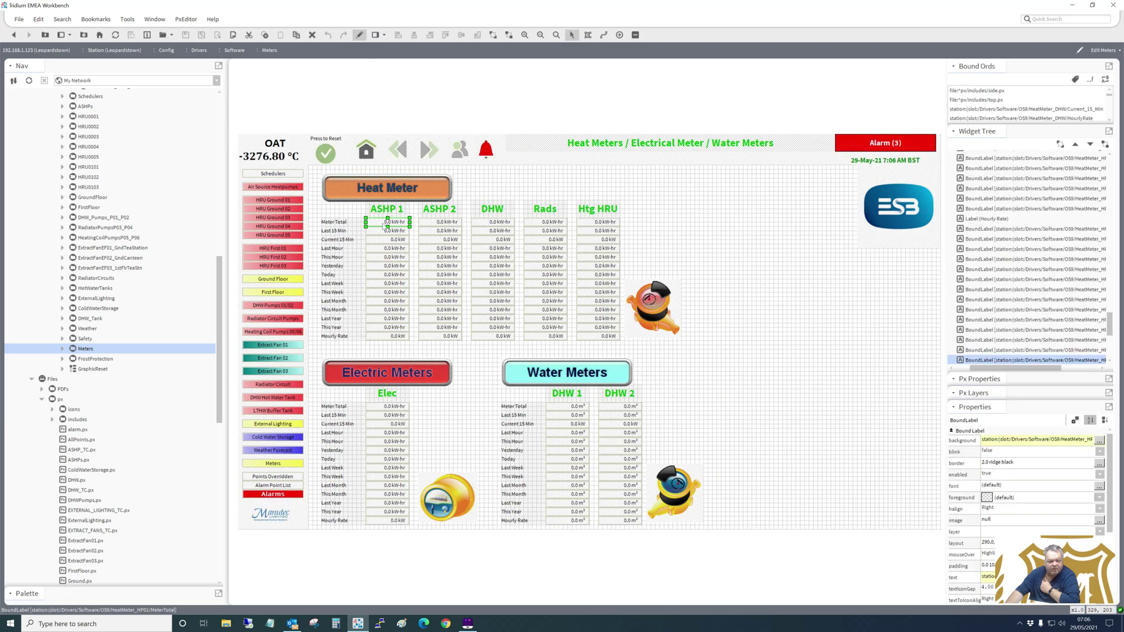
{"action": "double_click", "coordinate": [383, 225]}
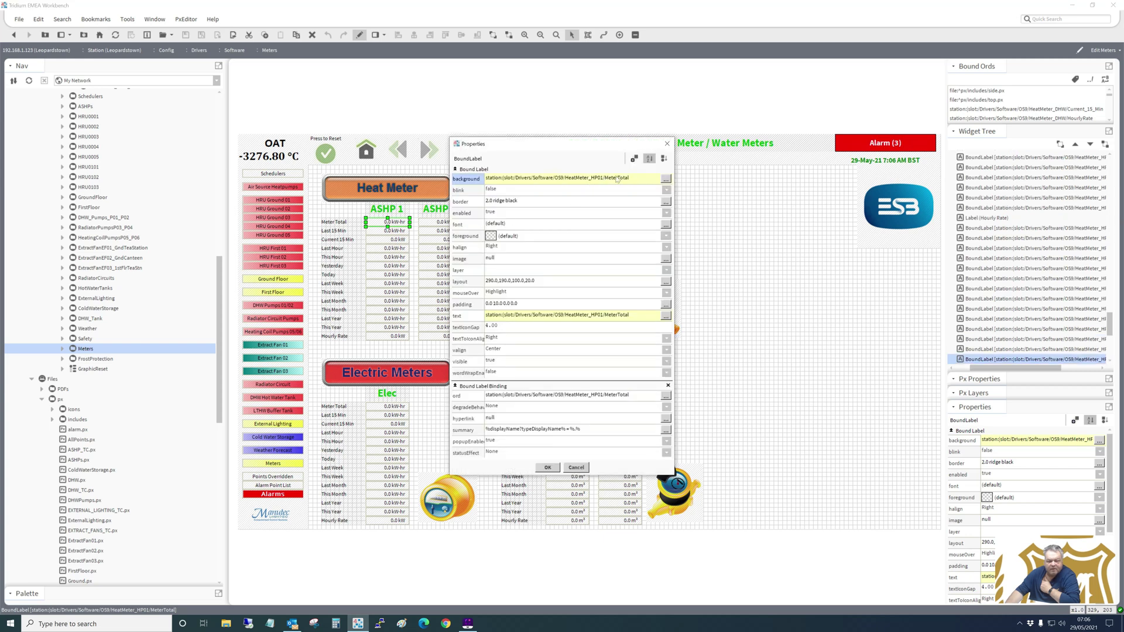
{"action": "left_click", "coordinate": [633, 159]}
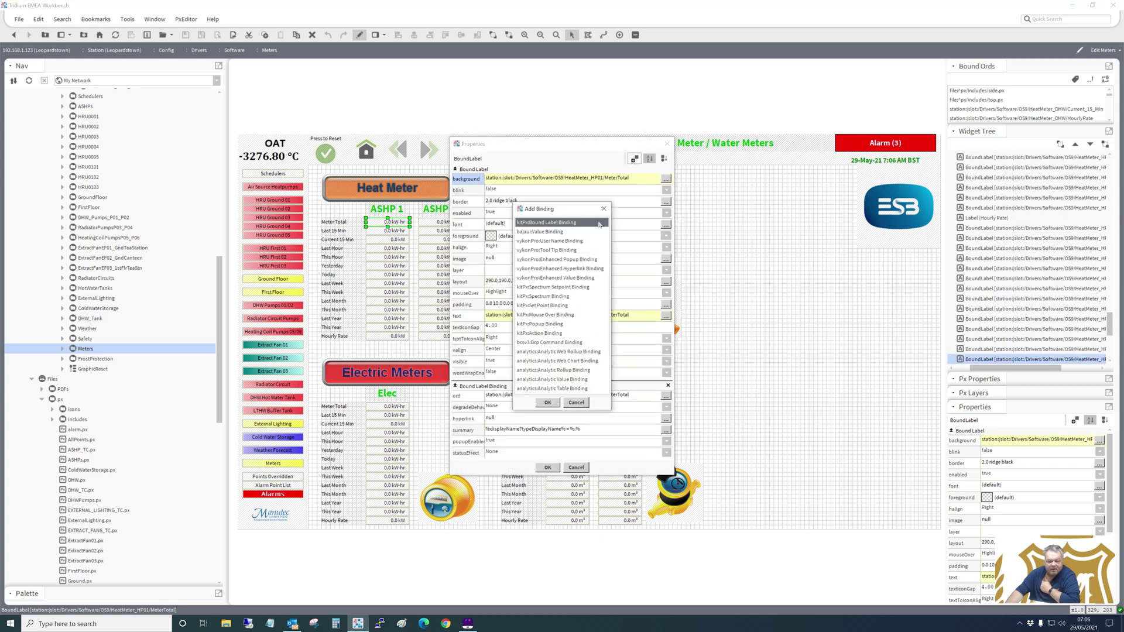
{"action": "double_click", "coordinate": [552, 324]}
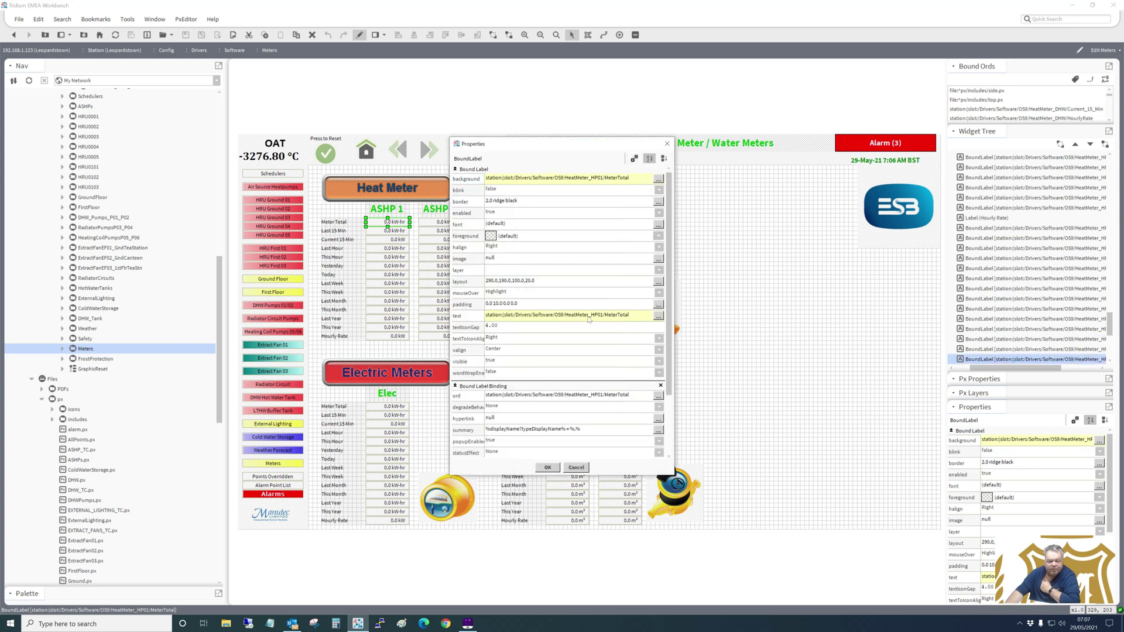
{"action": "left_click_drag", "start_coordinate": [667, 309], "coordinate": [661, 404]}
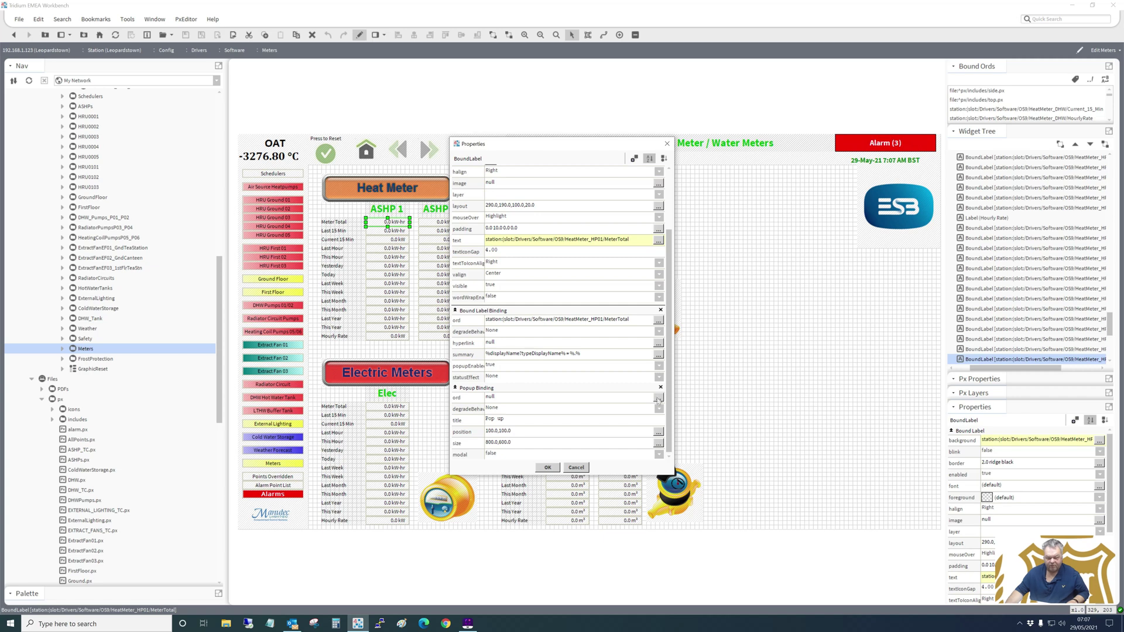
- Open the popup binding's History Ord Chooser and expand History > Leopardstown
{"action": "left_click", "coordinate": [658, 398]}
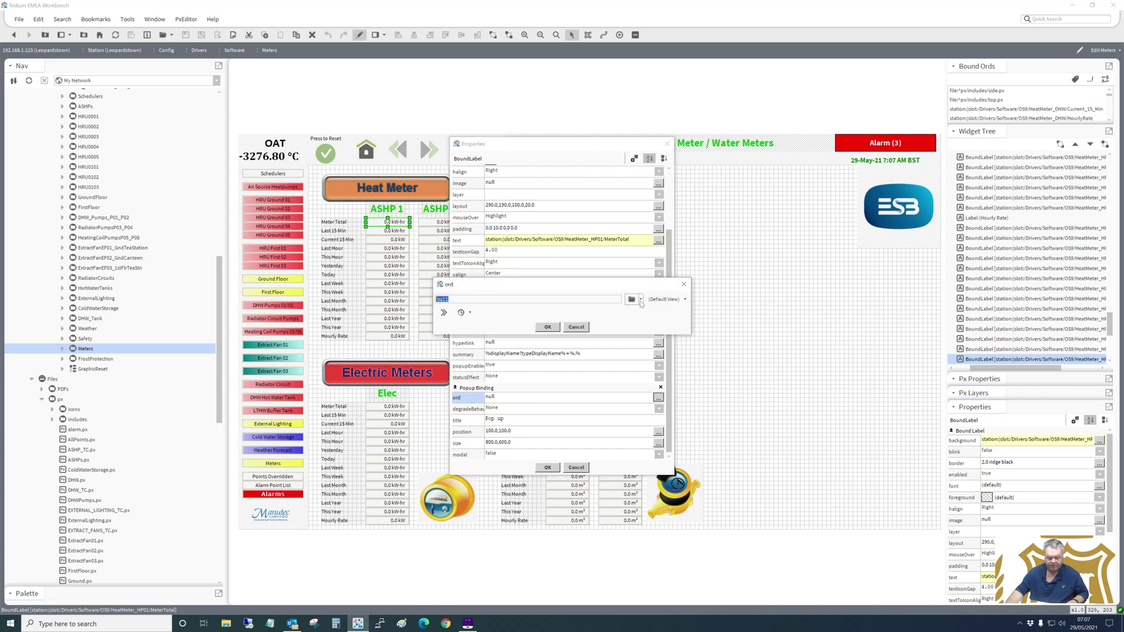
{"action": "left_click", "coordinate": [642, 299]}
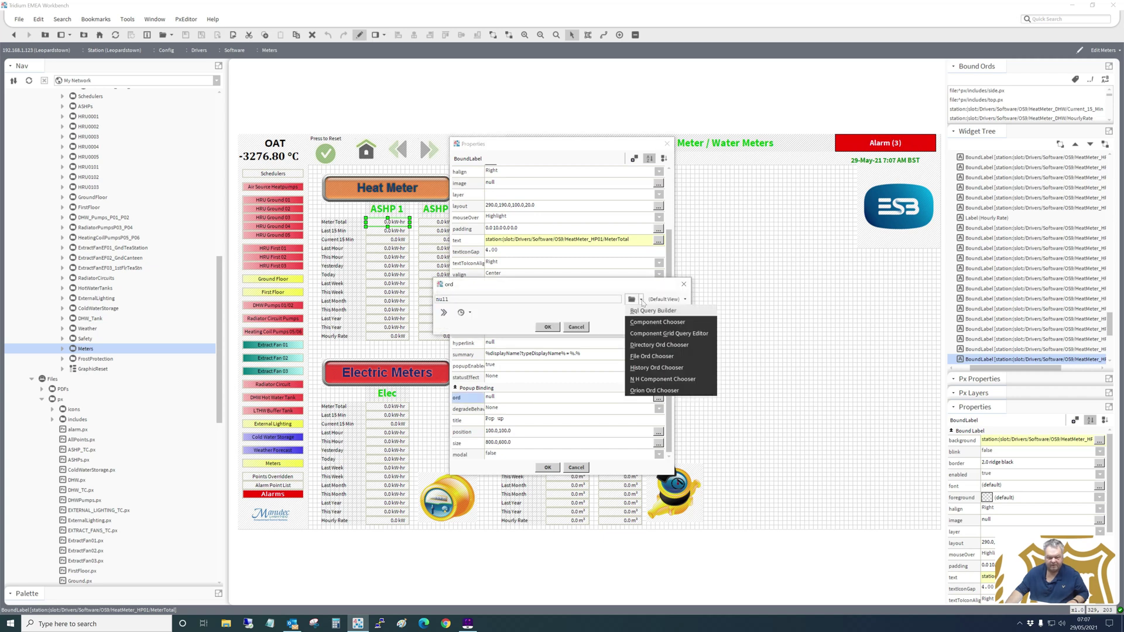
{"action": "left_click", "coordinate": [653, 367]}
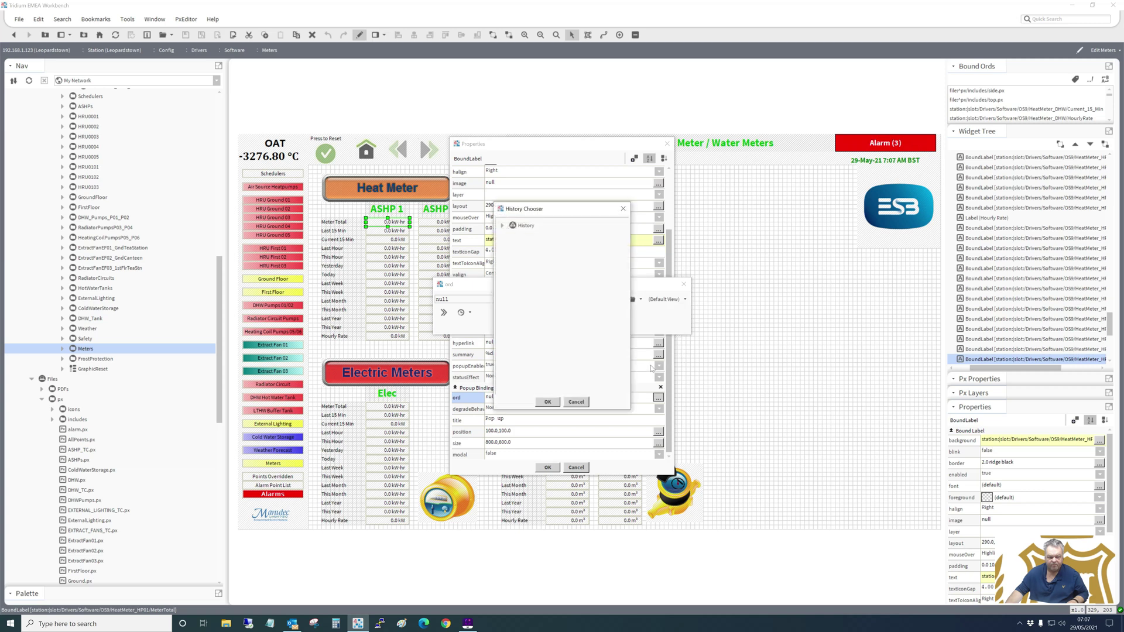
{"action": "left_click", "coordinate": [502, 228]}
{"action": "left_click", "coordinate": [513, 236]}
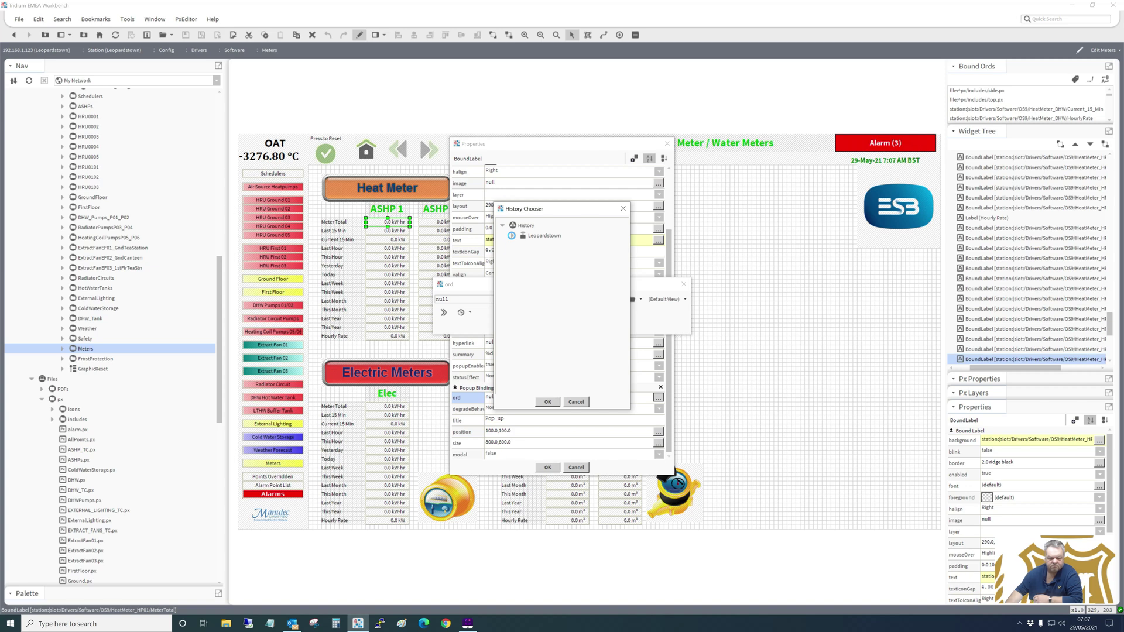
{"action": "left_click", "coordinate": [511, 235]}
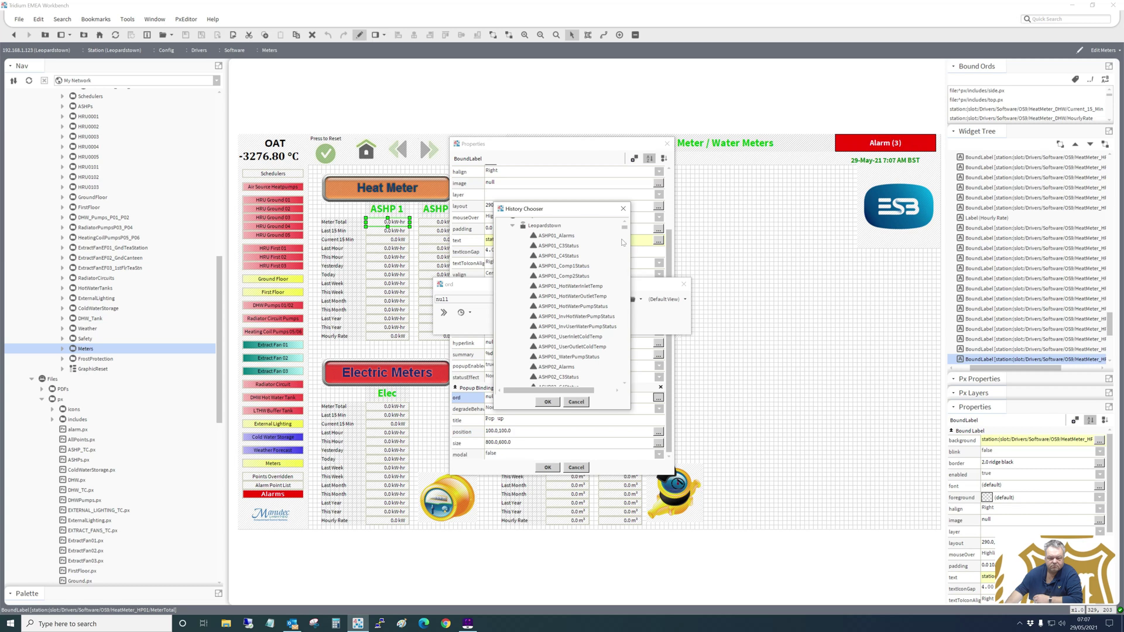
- Choose the HeatMeter_HP01_MeterTotal history as the popup target and confirm the ord
{"action": "scroll", "coordinate": [625, 230], "scroll_direction": "down", "scroll_amount": 1}
{"action": "left_click_drag", "start_coordinate": [625, 231], "coordinate": [628, 286]}
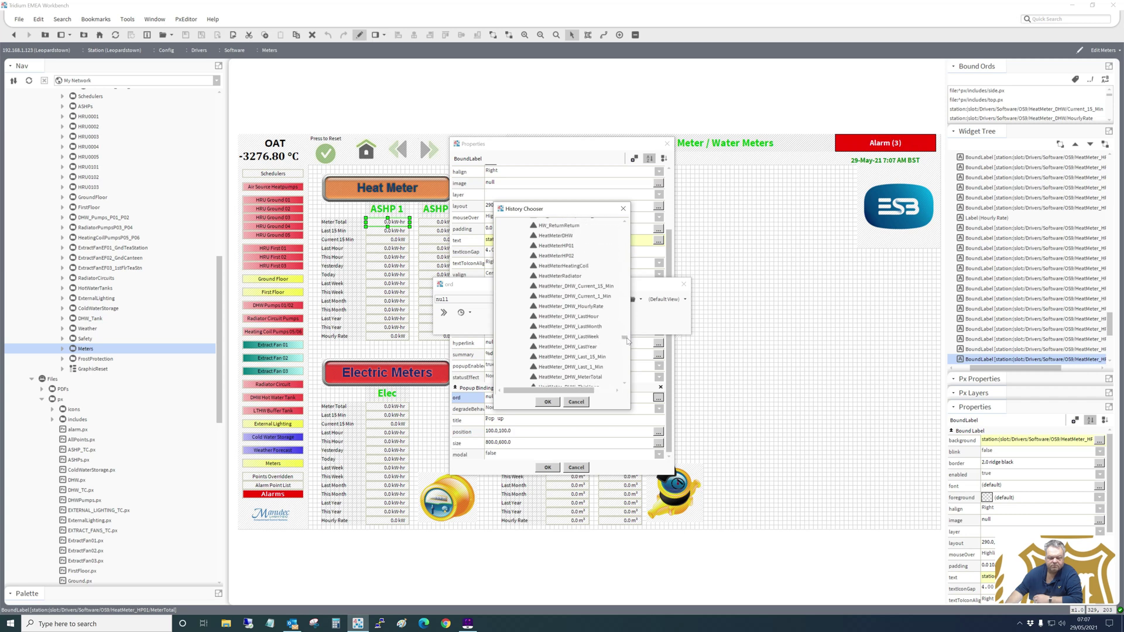
{"action": "left_click_drag", "start_coordinate": [627, 342], "coordinate": [627, 345]}
{"action": "left_click", "coordinate": [590, 309]}
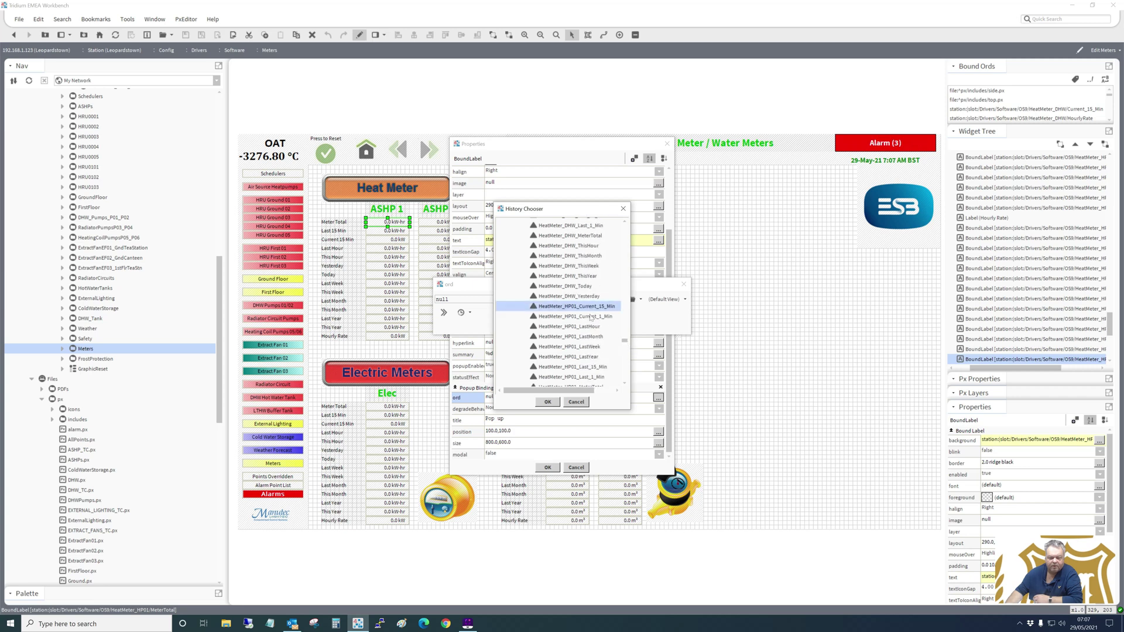
{"action": "left_click_drag", "start_coordinate": [625, 343], "coordinate": [627, 348]}
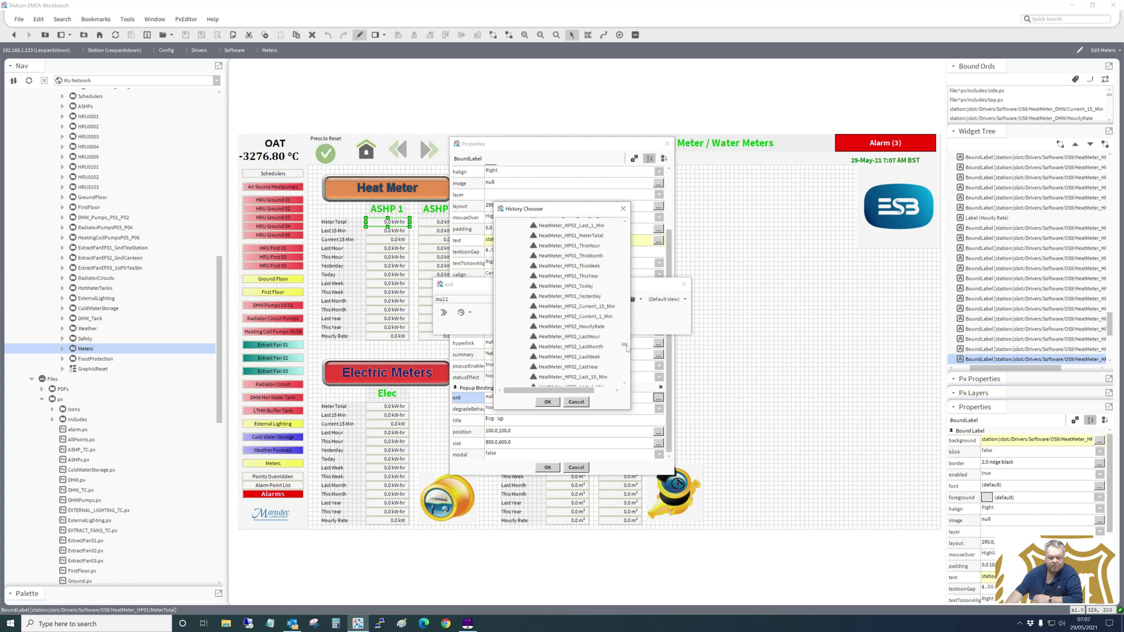
{"action": "left_click", "coordinate": [580, 287]}
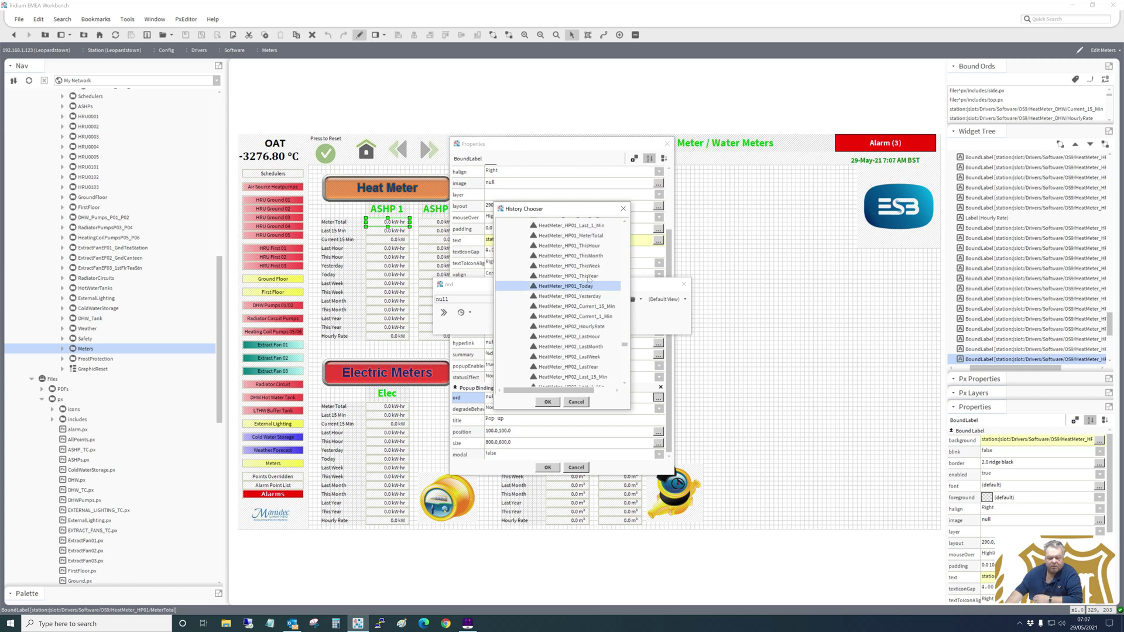
{"action": "left_click", "coordinate": [590, 237]}
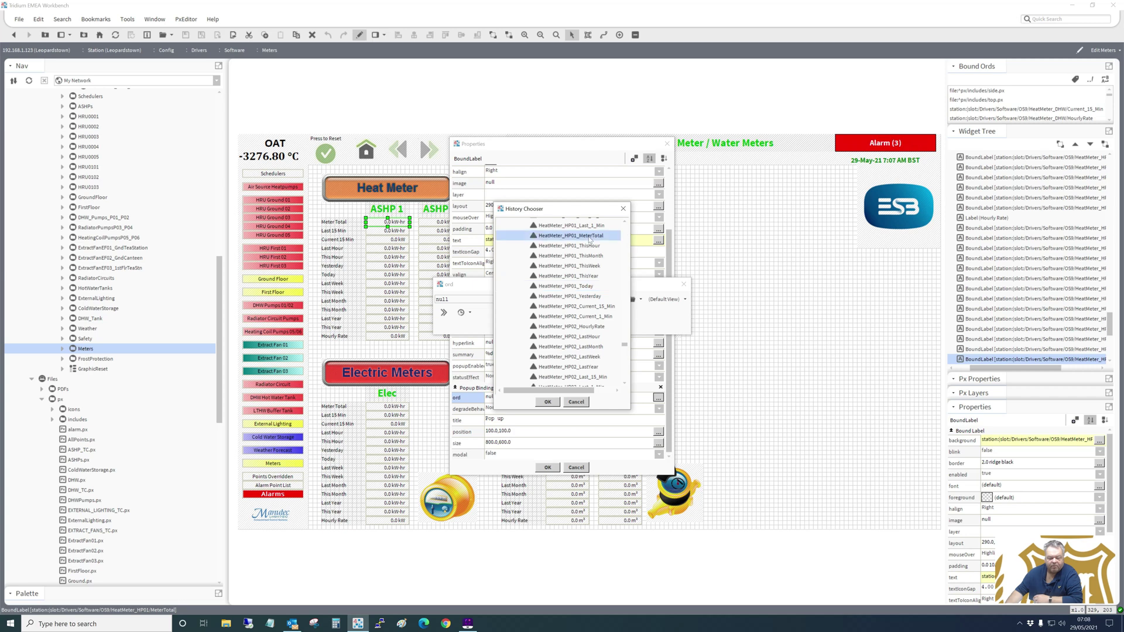
{"action": "double_click", "coordinate": [590, 237]}
{"action": "left_click", "coordinate": [548, 326]}
- Apply the label properties, switch to live view and open the ASHP 1 Meter Total popup beside the tables
{"action": "left_click", "coordinate": [548, 468]}
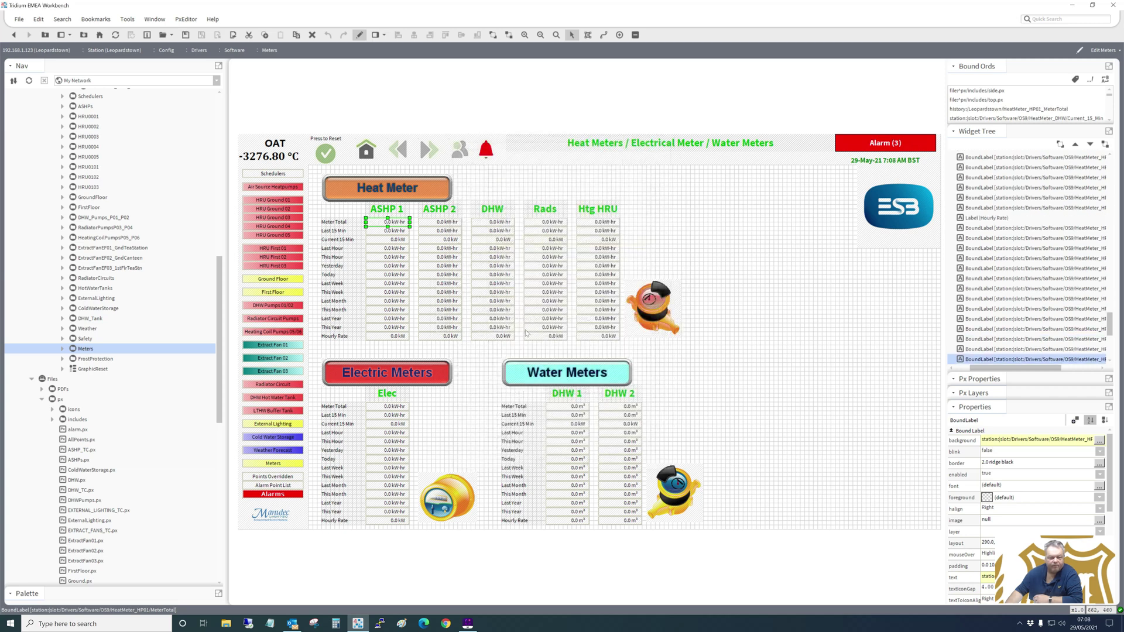
{"action": "left_click", "coordinate": [359, 36]}
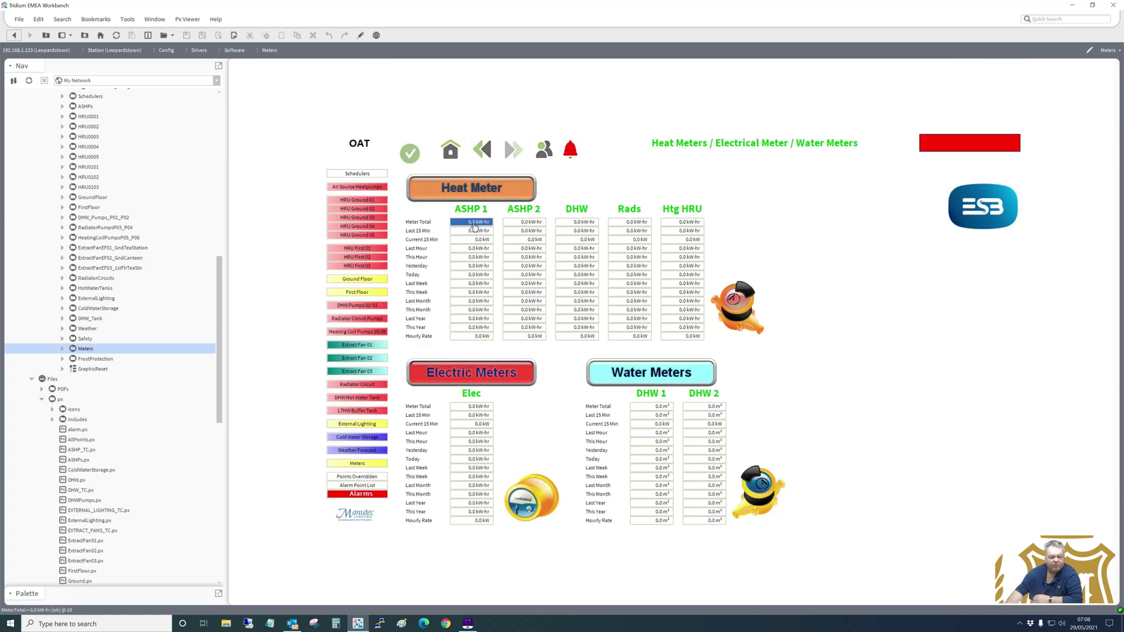
{"action": "left_click", "coordinate": [475, 225]}
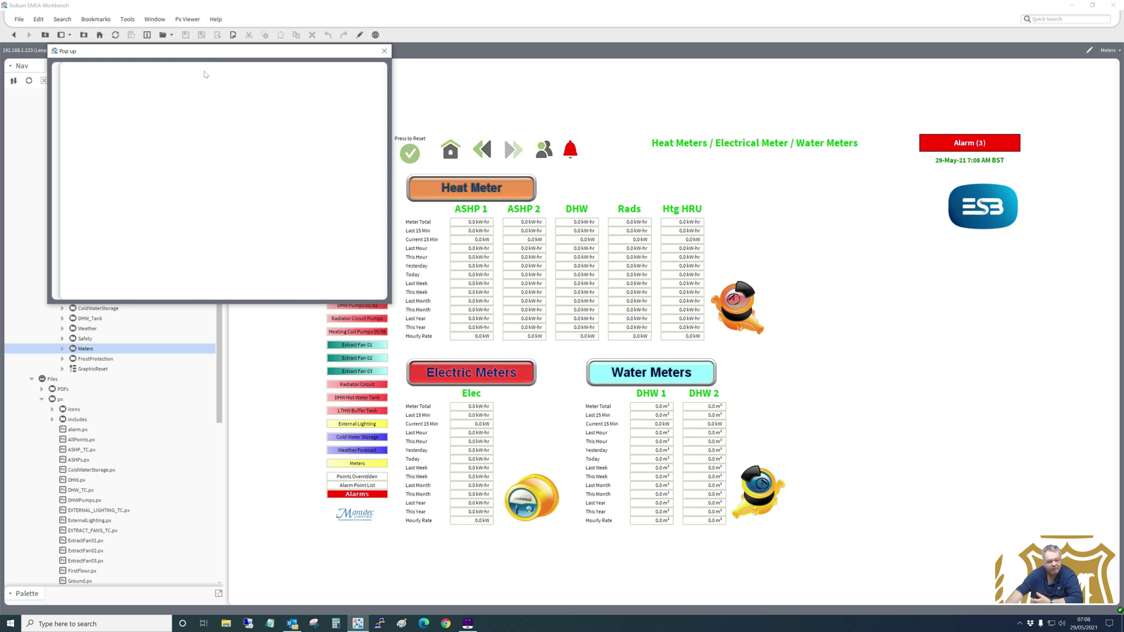
{"action": "left_click_drag", "start_coordinate": [211, 54], "coordinate": [909, 87]}
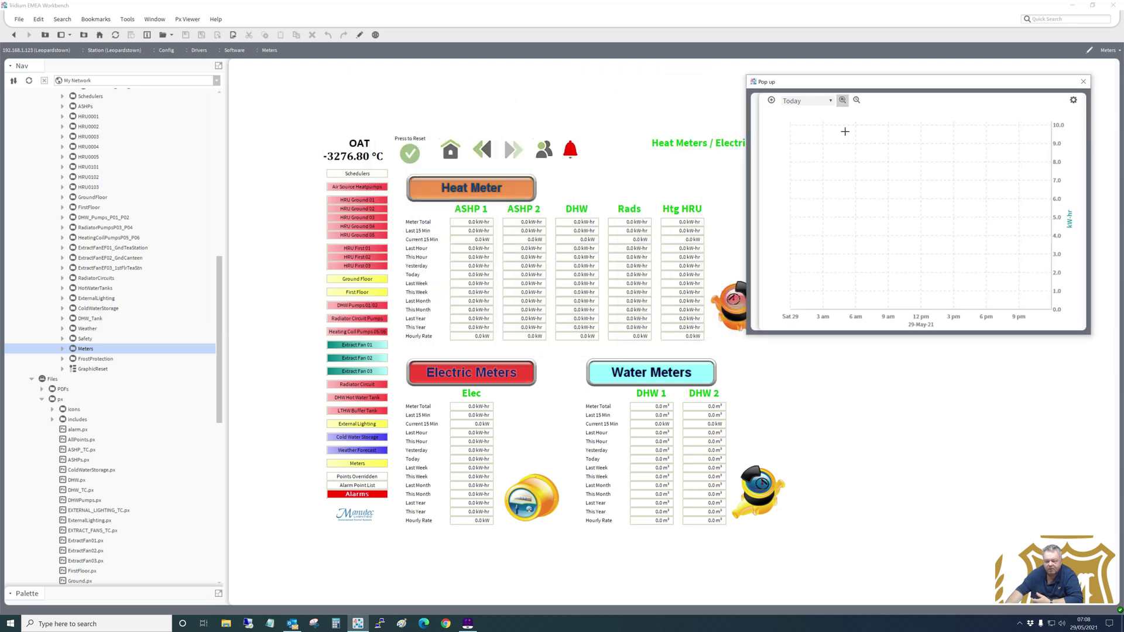
- Change the popup chart range to Year-To-Date, then Month-To-Date, and close it
{"action": "left_click", "coordinate": [830, 103]}
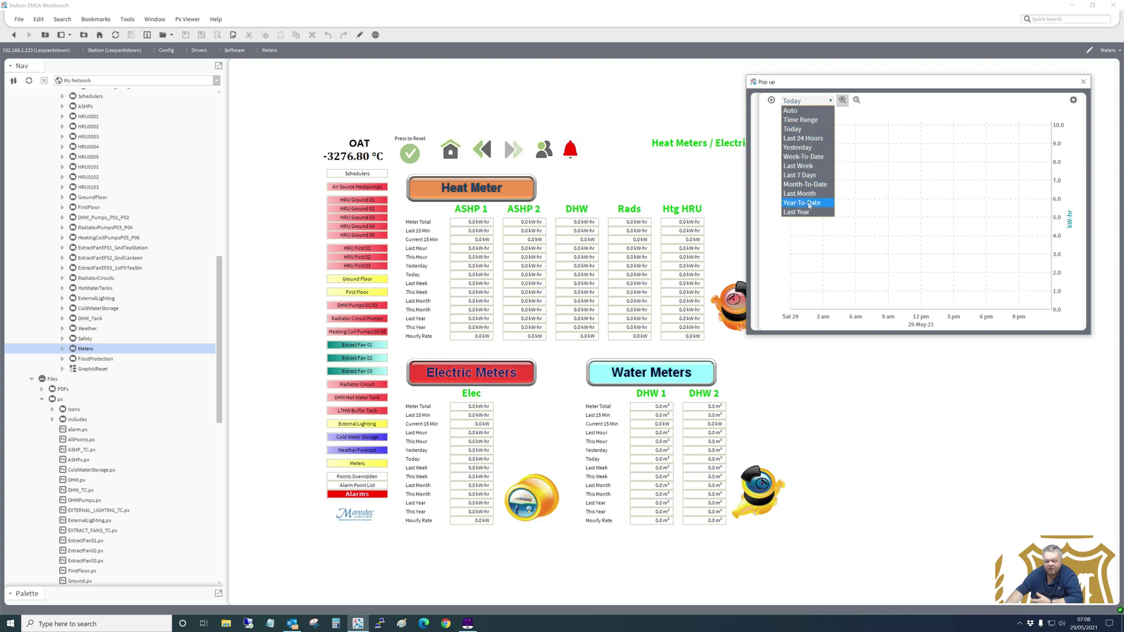
{"action": "left_click", "coordinate": [809, 204]}
{"action": "left_click", "coordinate": [831, 102]}
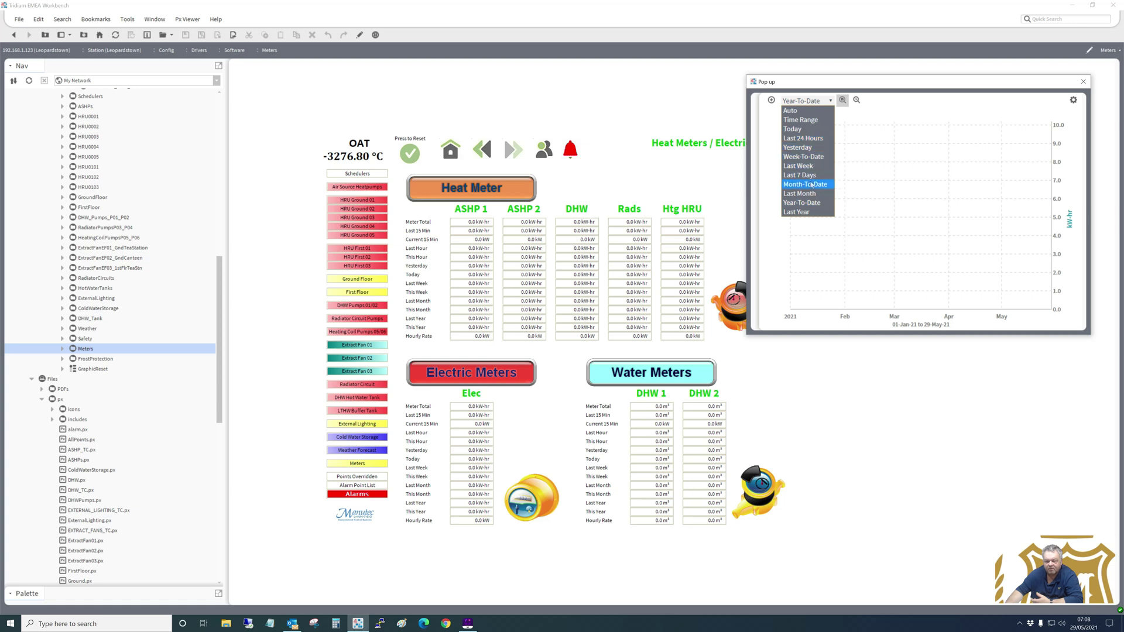
{"action": "left_click", "coordinate": [812, 184]}
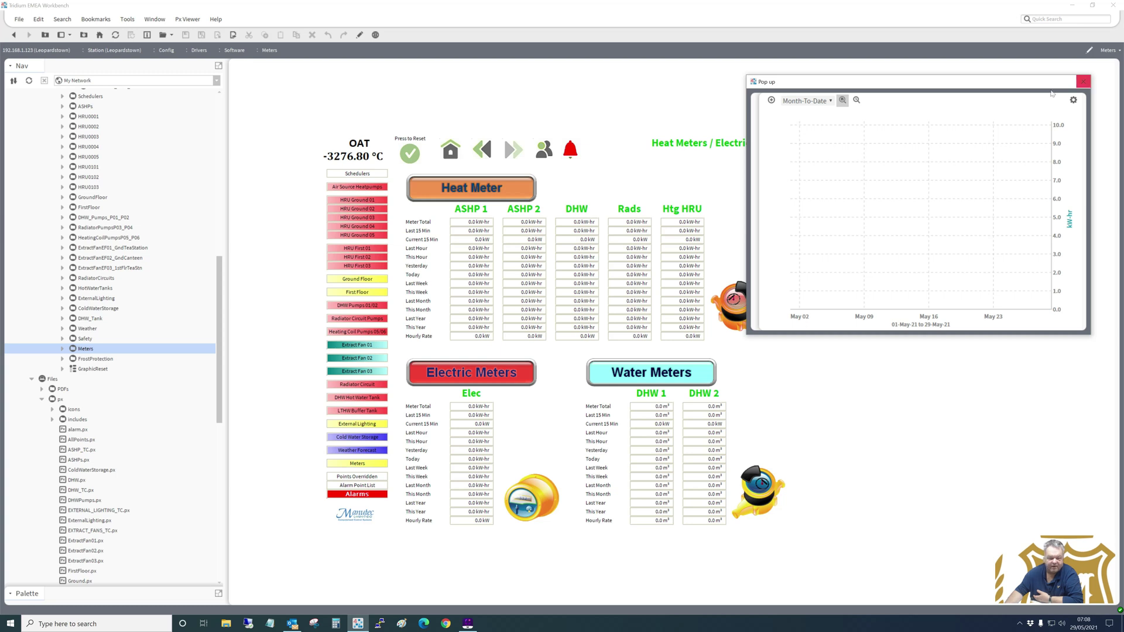
{"action": "left_click", "coordinate": [1082, 83]}
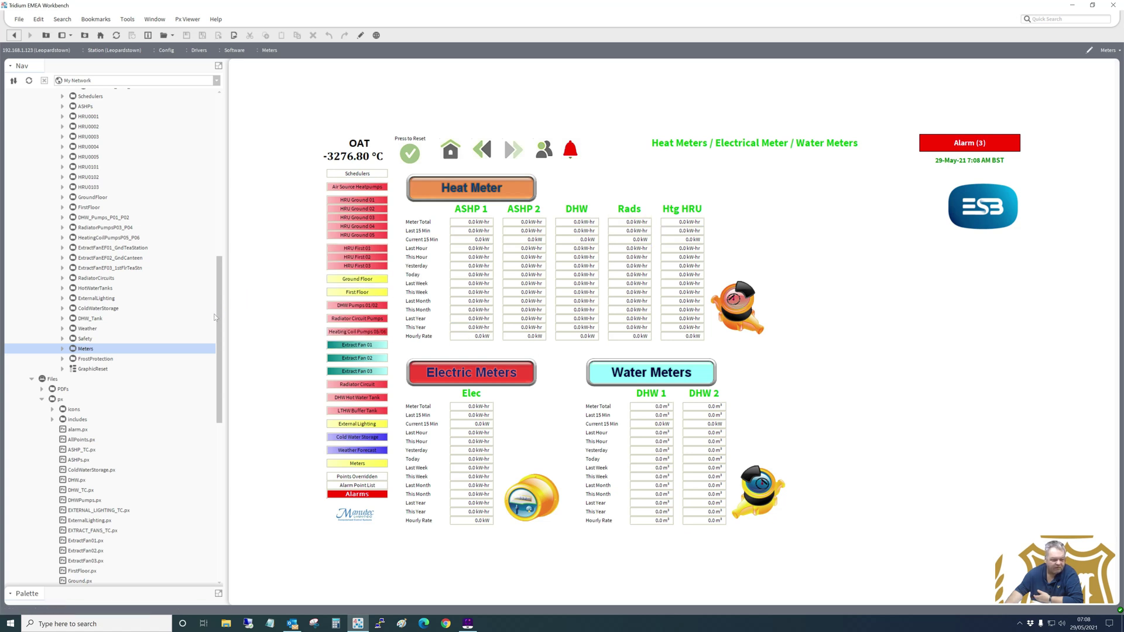
- Expand Services, open Weather Forecast, and open the WeatherService Dublin report (50.9 °F, Mostly Cloudy)
{"action": "left_click_drag", "start_coordinate": [220, 318], "coordinate": [224, 163]}
{"action": "scroll", "coordinate": [104, 162], "scroll_direction": "up", "scroll_amount": 2}
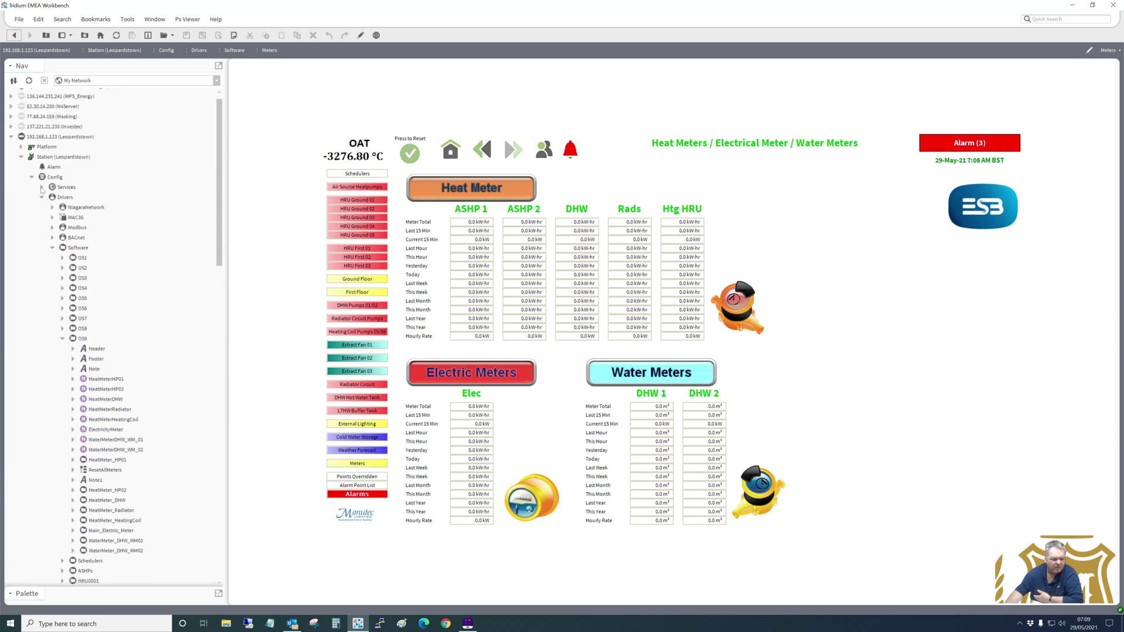
{"action": "left_click", "coordinate": [42, 187]}
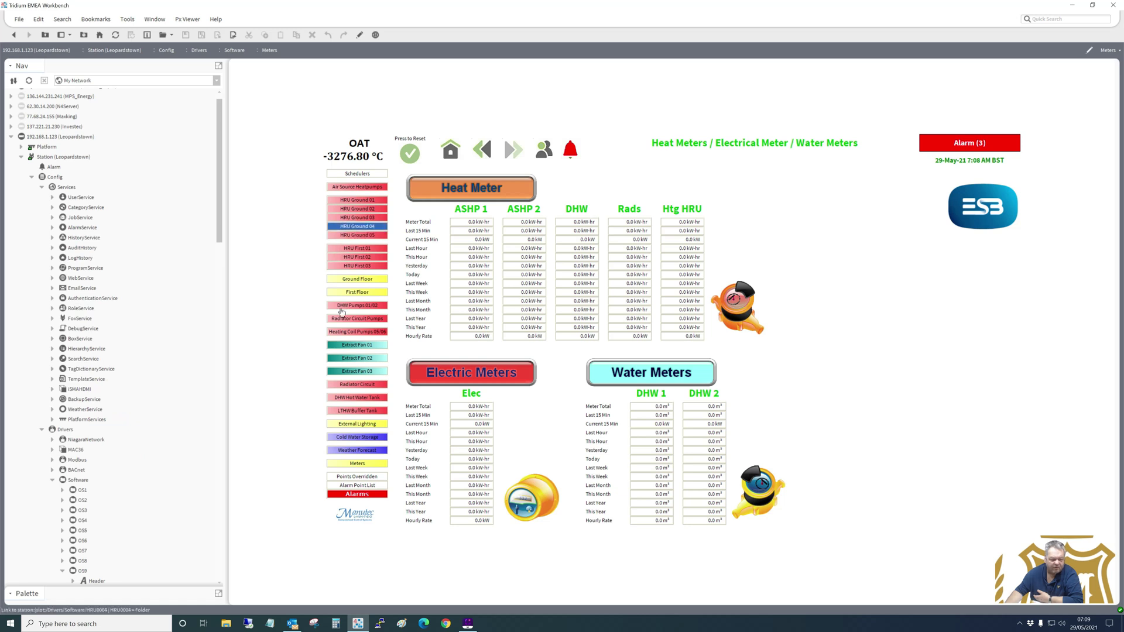
{"action": "left_click", "coordinate": [359, 450]}
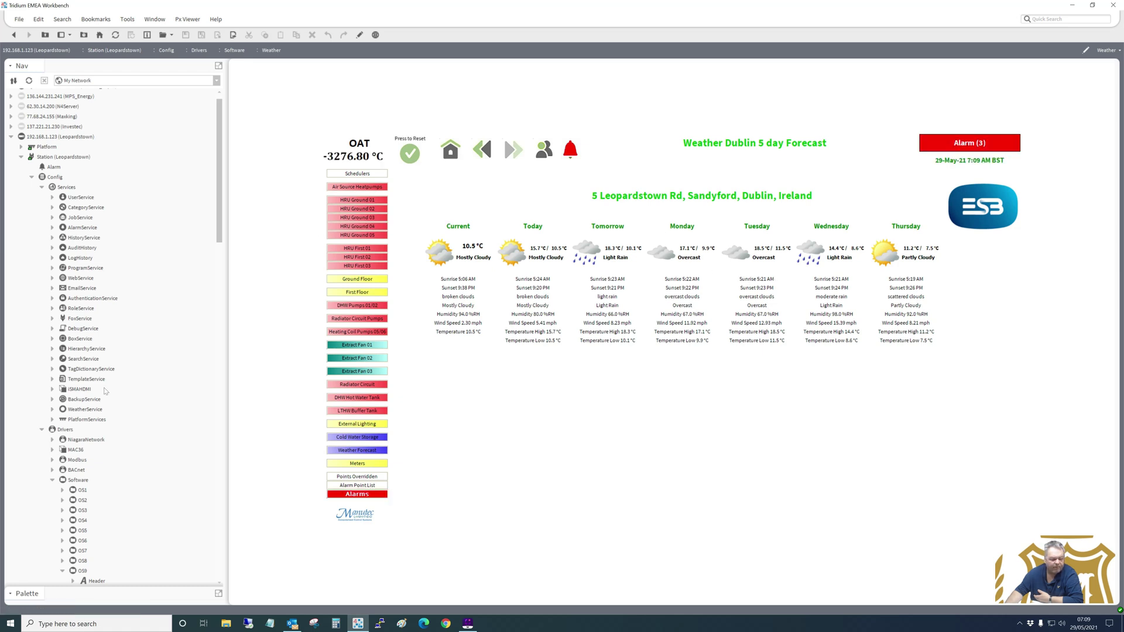
{"action": "left_click", "coordinate": [53, 410]}
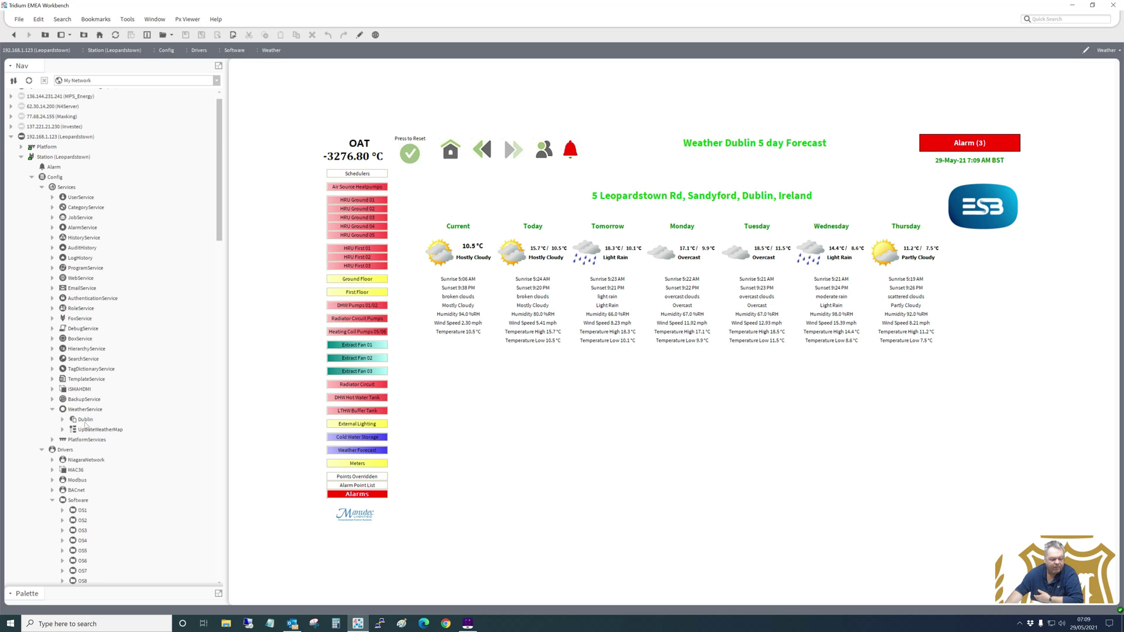
{"action": "left_click", "coordinate": [85, 421]}
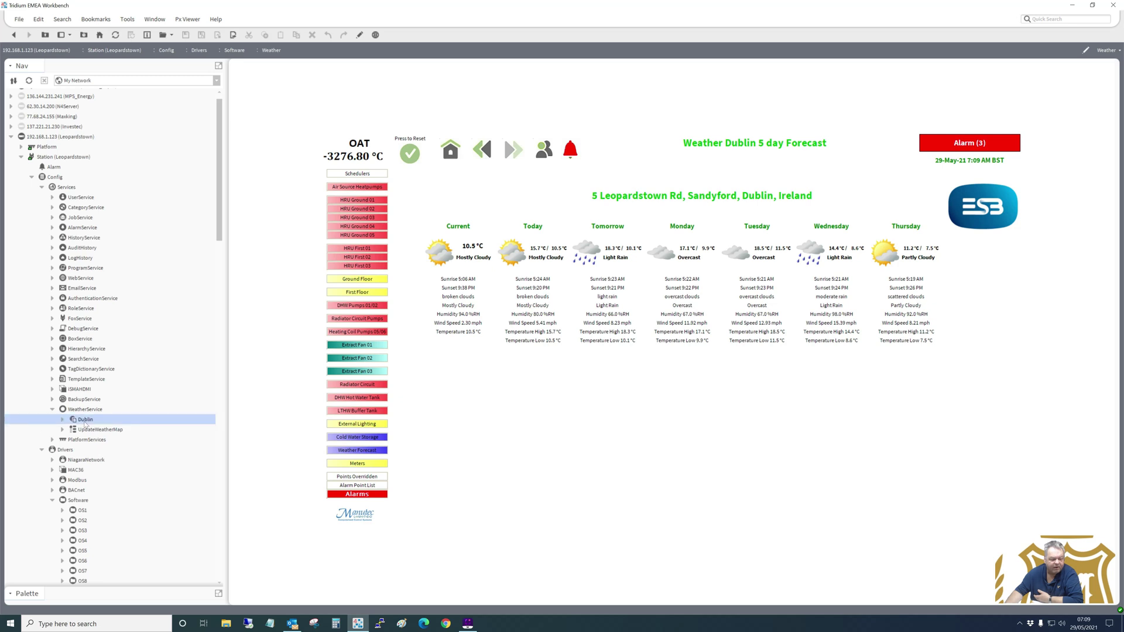
{"action": "double_click", "coordinate": [85, 421]}
{"action": "right_click", "coordinate": [86, 423]}
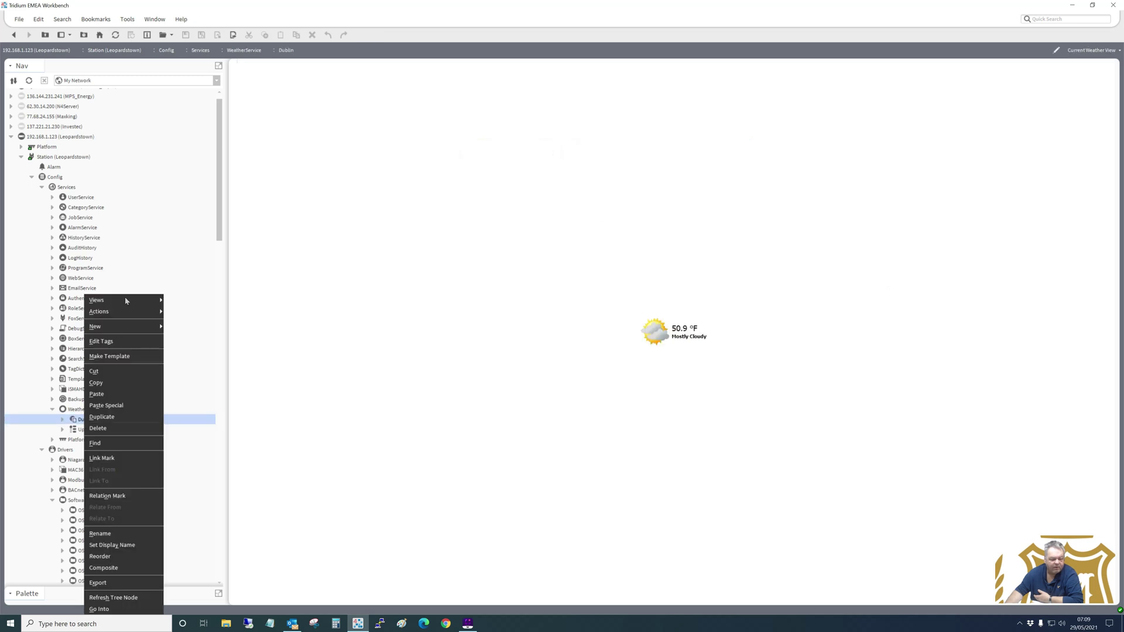
{"action": "mouse_move", "coordinate": [132, 302]}
{"action": "left_click", "coordinate": [193, 322]}
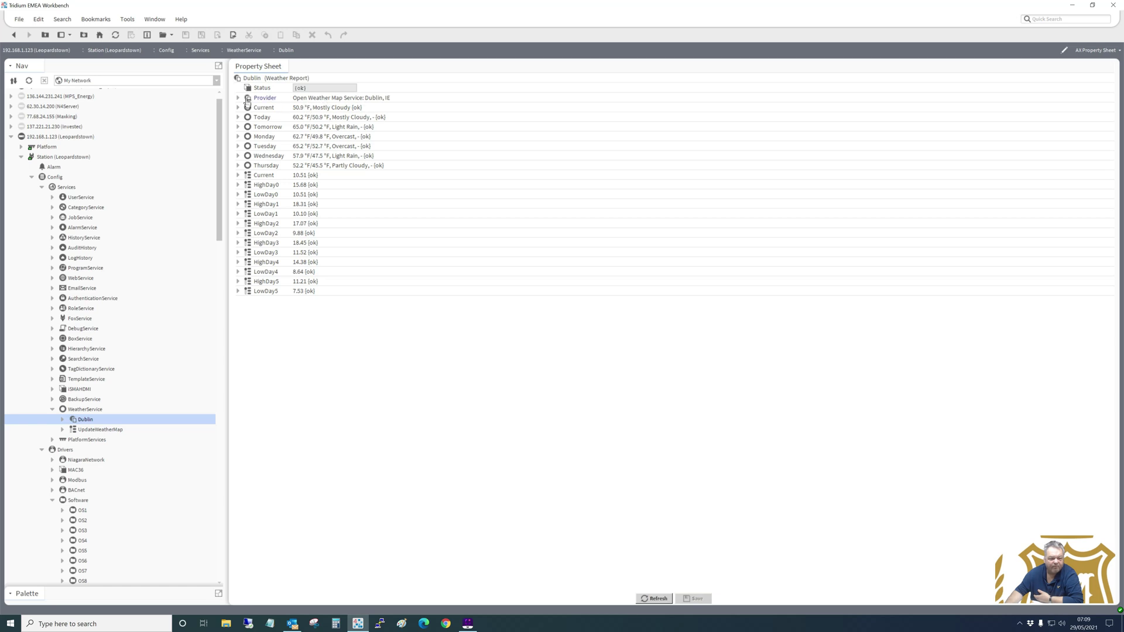
{"action": "left_click", "coordinate": [238, 99]}
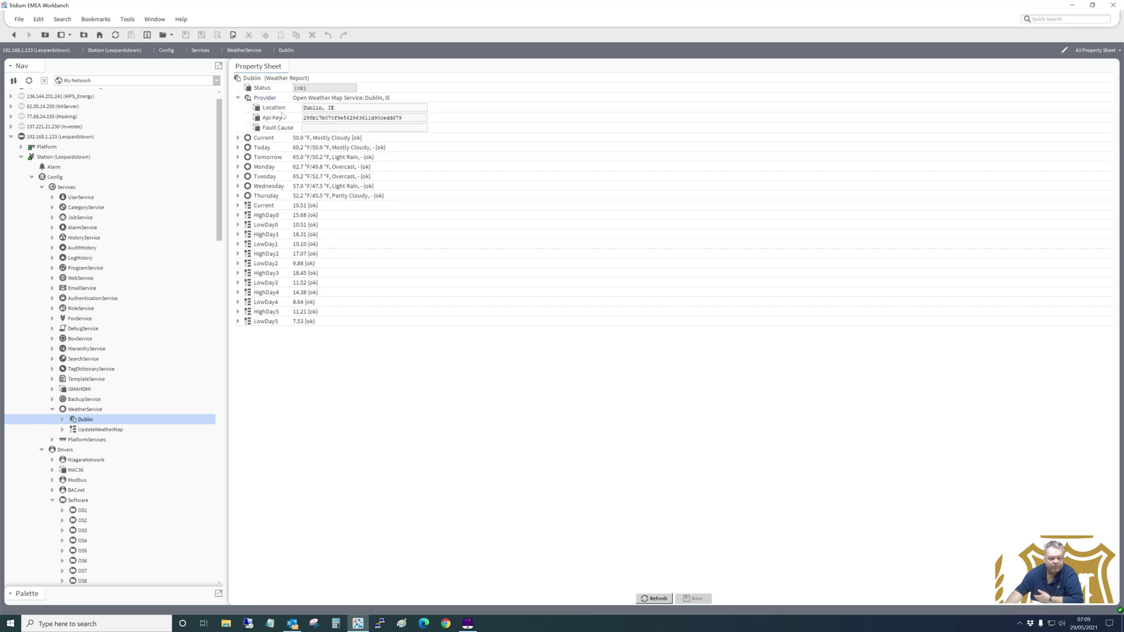
{"action": "left_click", "coordinate": [239, 98]}
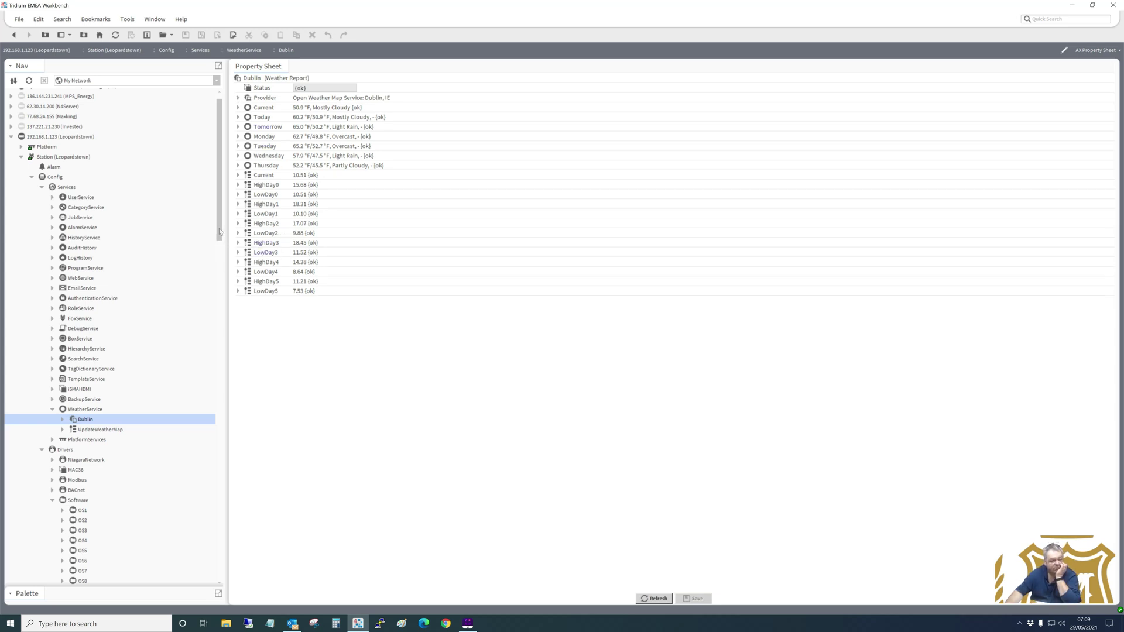
{"action": "scroll", "coordinate": [220, 228], "scroll_direction": "up", "scroll_amount": 1}
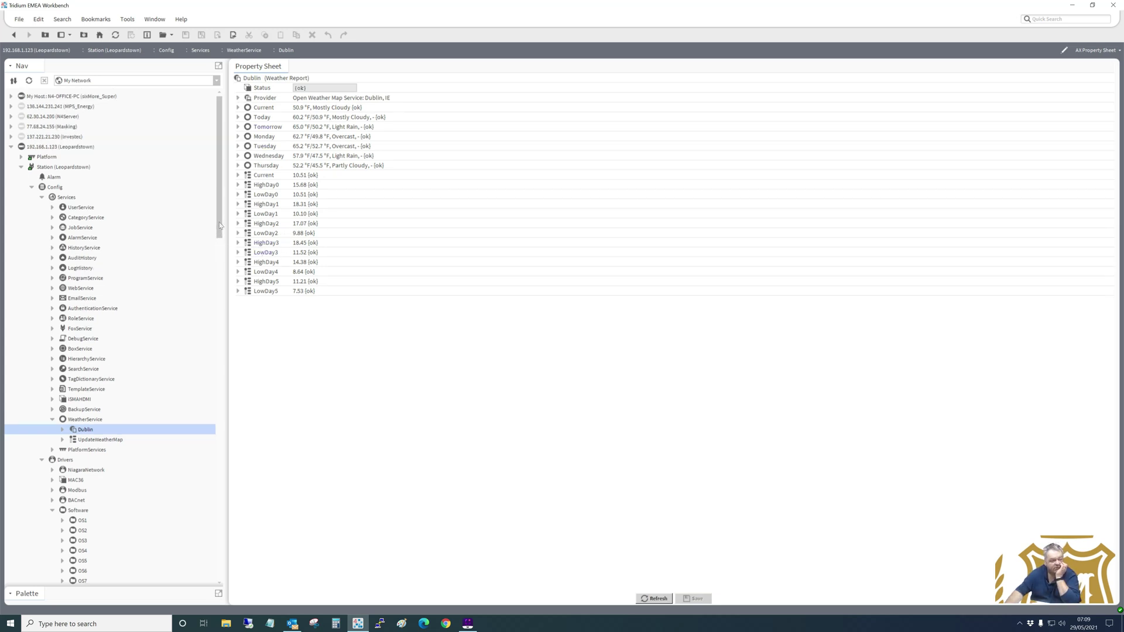
- Collapse Services and open Universal_Inputs under Drivers > BACnet > OS2 > IO_Points
{"action": "left_click", "coordinate": [42, 198]}
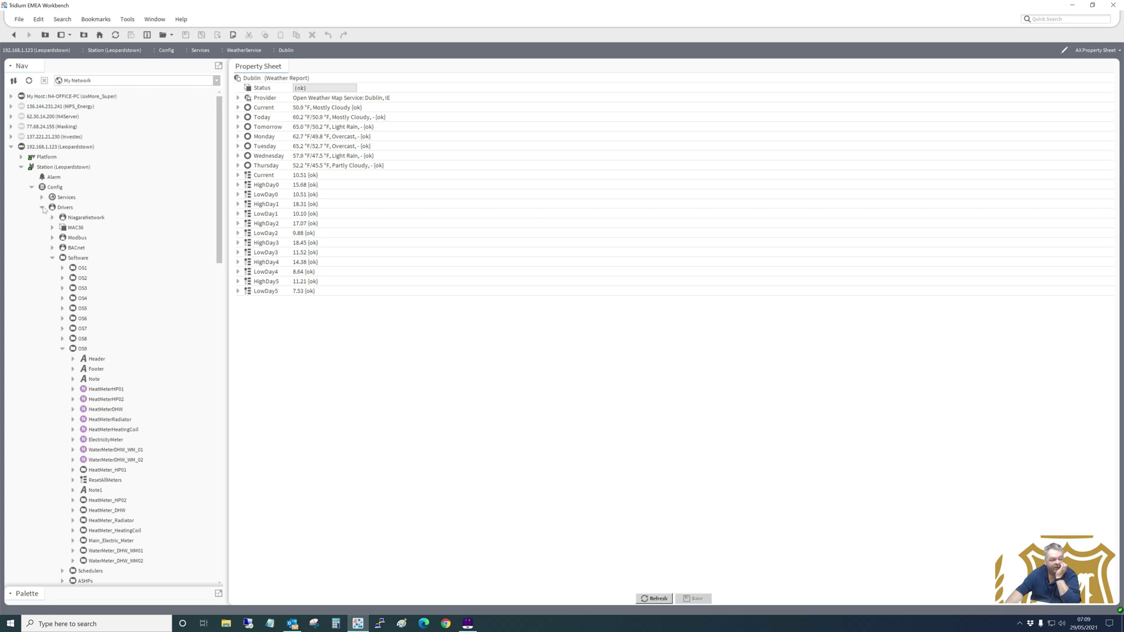
{"action": "left_click", "coordinate": [52, 249]}
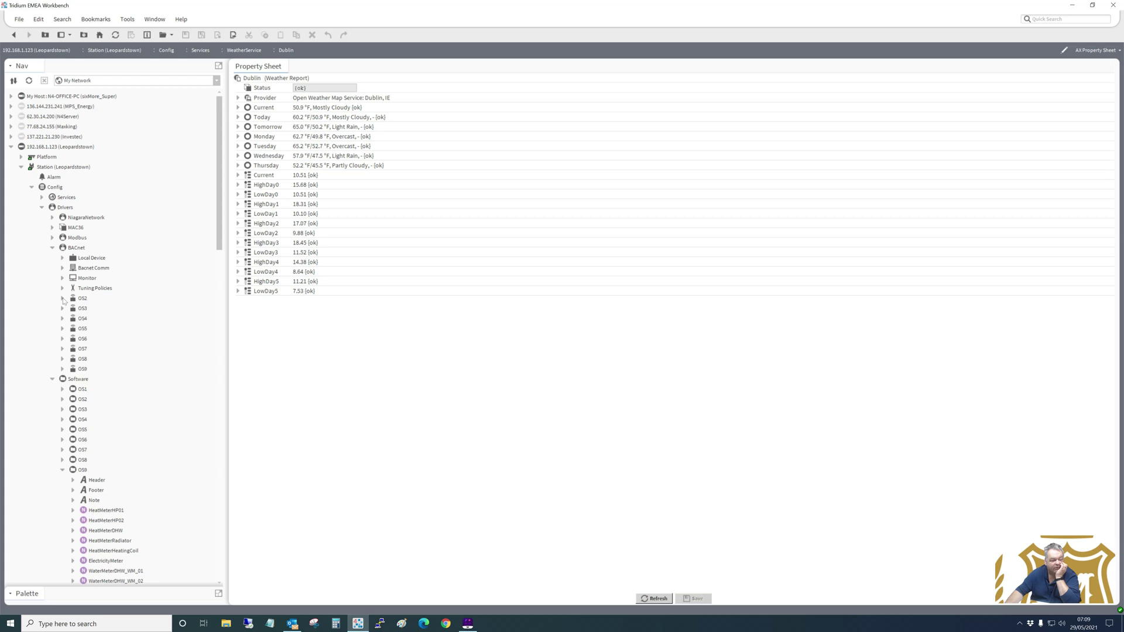
{"action": "left_click", "coordinate": [63, 298]}
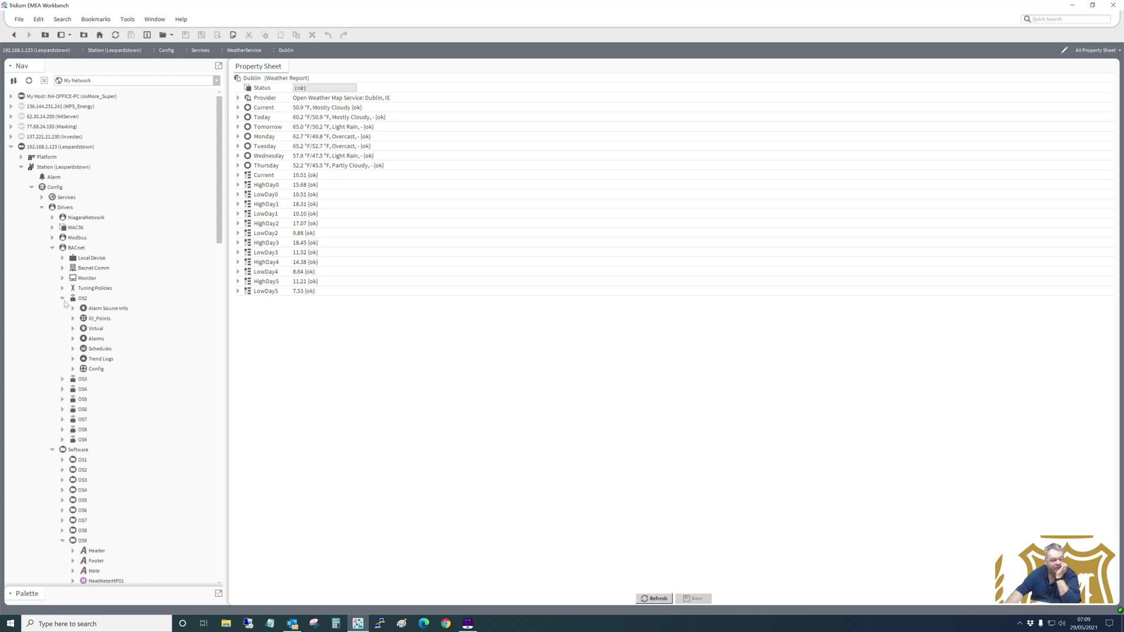
{"action": "left_click", "coordinate": [73, 319]}
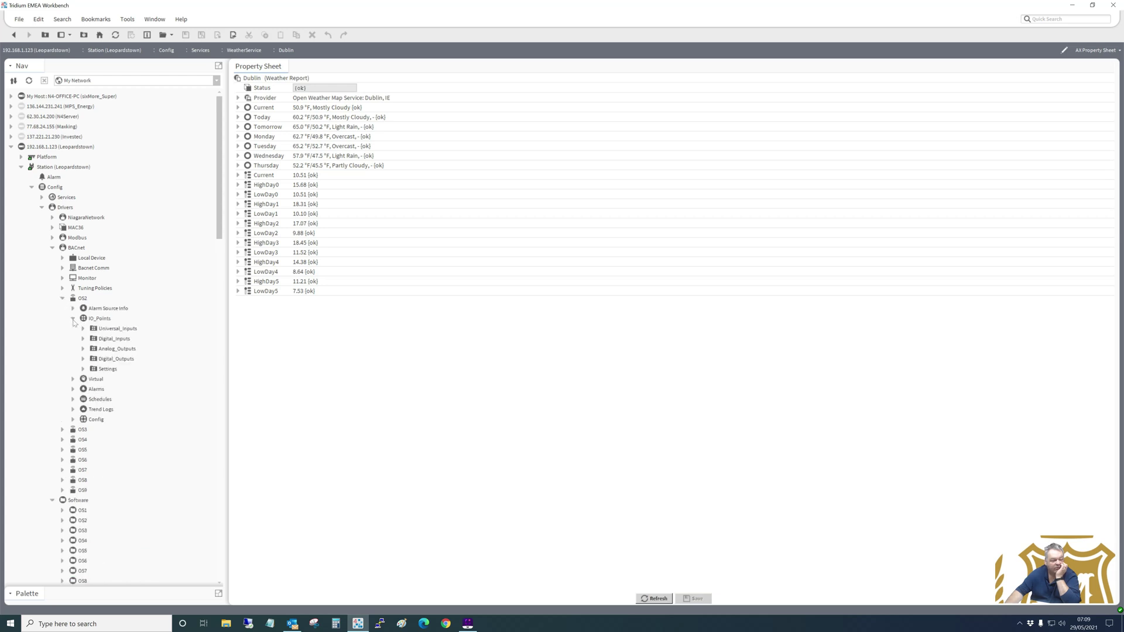
{"action": "left_click", "coordinate": [107, 331]}
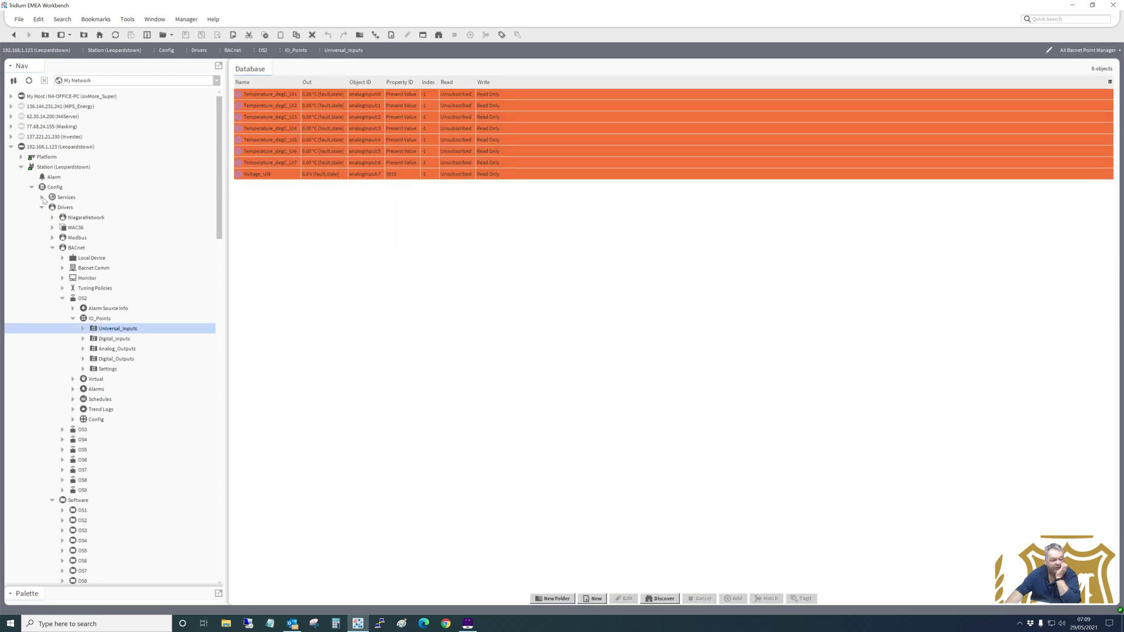
- Re-expand Services, collapse WeatherService and select HistoryService
{"action": "left_click", "coordinate": [42, 198]}
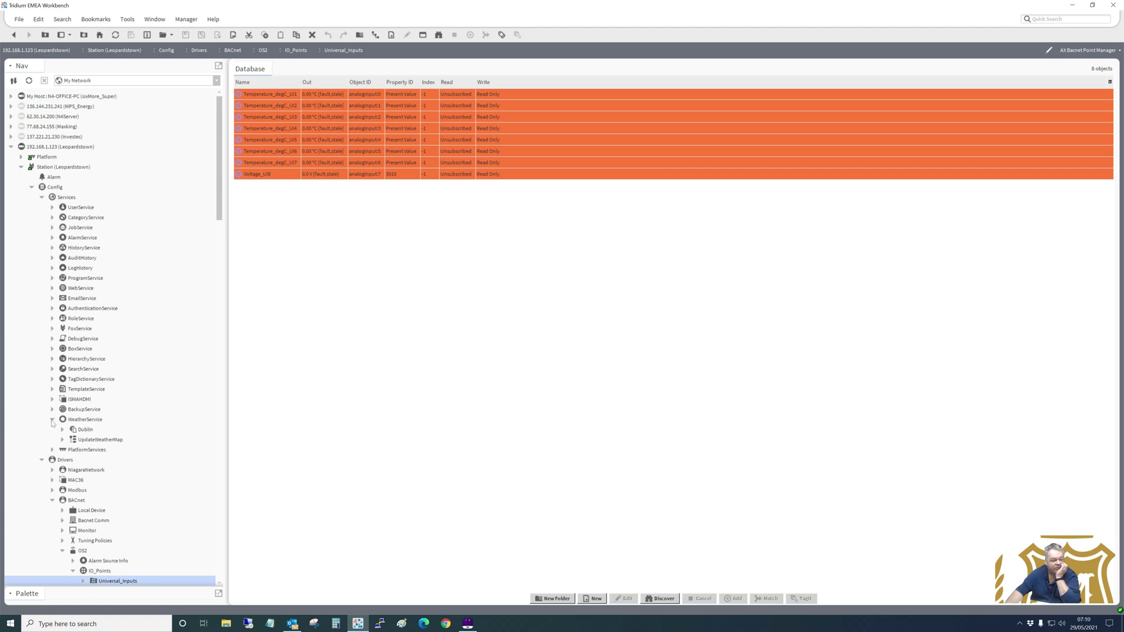
{"action": "left_click", "coordinate": [52, 420]}
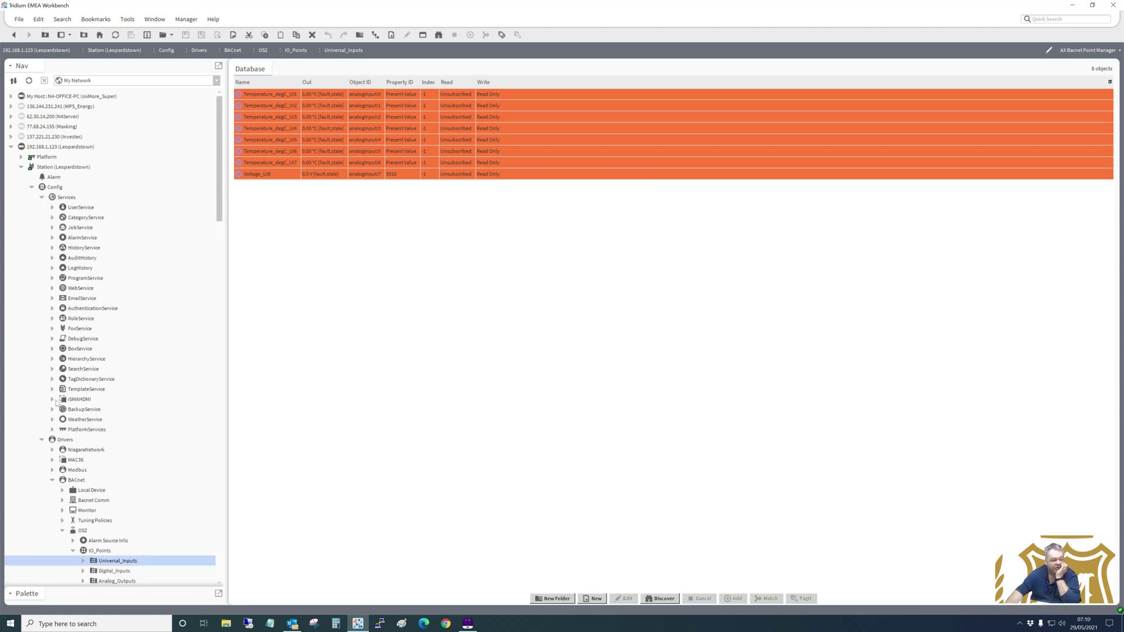
{"action": "left_click", "coordinate": [80, 249]}
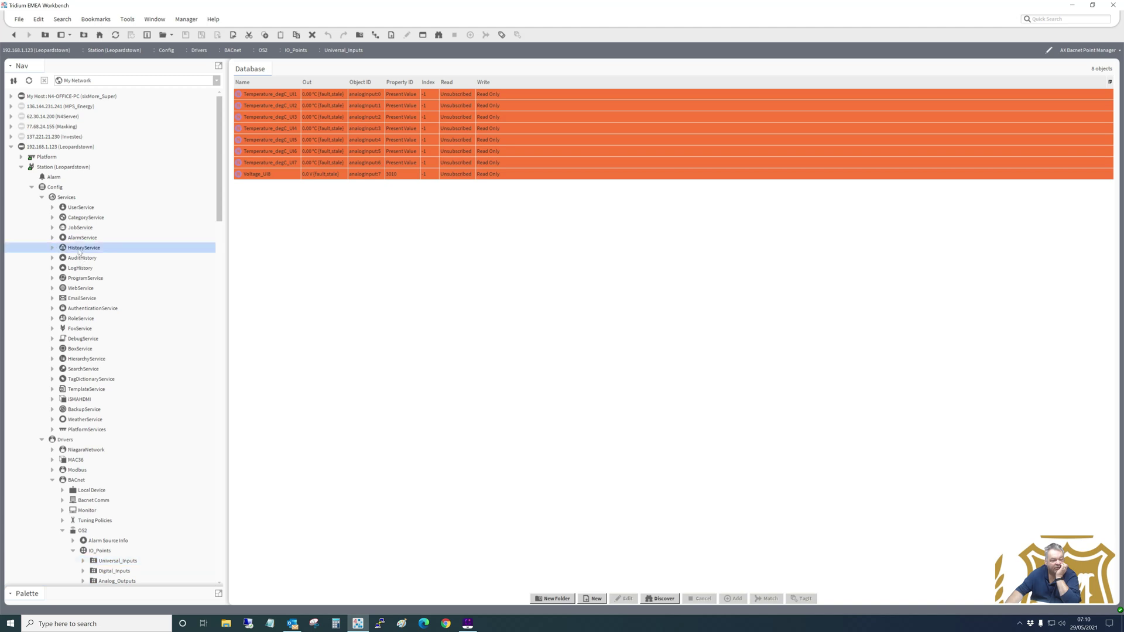
- Open the History Ext Manager and enable the disabled HeatMeter HP01 HourlyRate history
{"action": "double_click", "coordinate": [78, 248]}
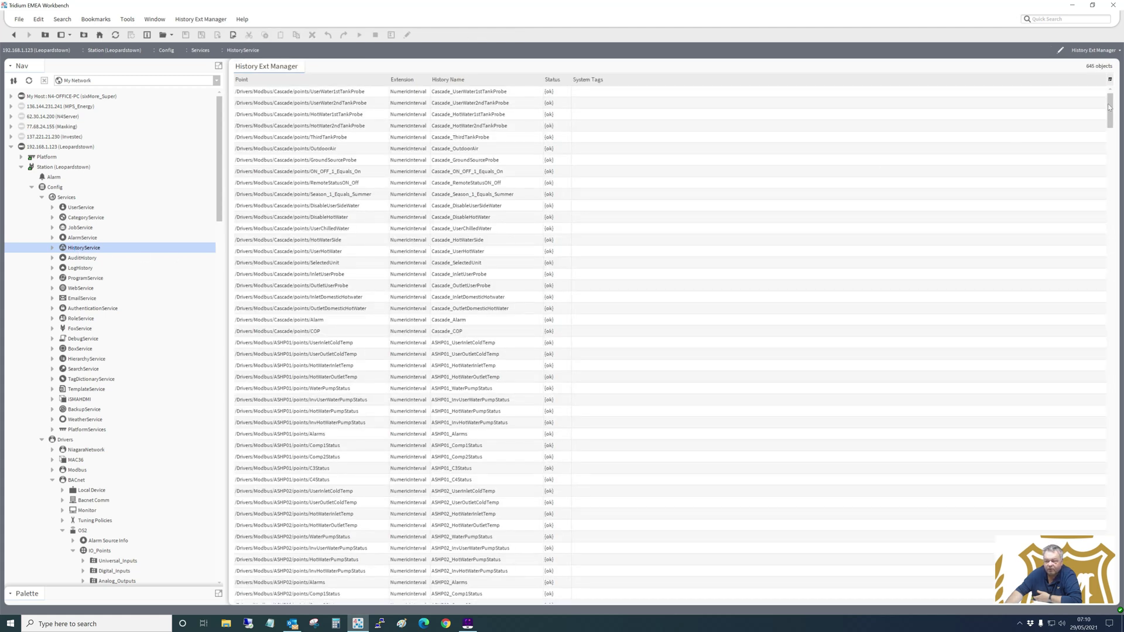
{"action": "left_click_drag", "start_coordinate": [1110, 107], "coordinate": [1100, 499]}
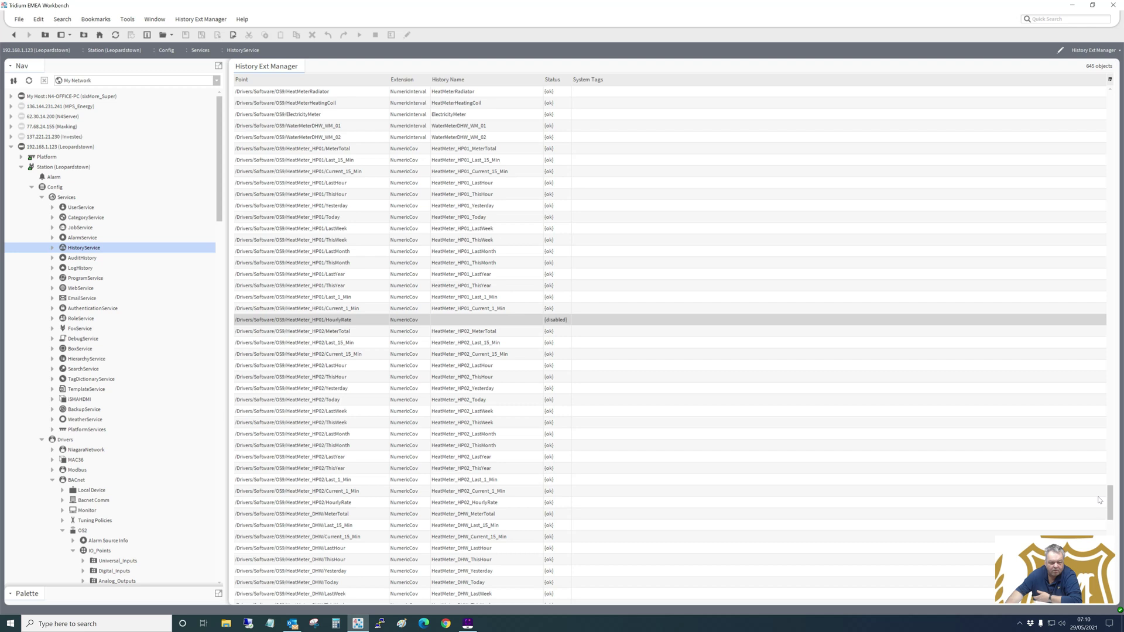
{"action": "left_click", "coordinate": [349, 321]}
{"action": "left_click", "coordinate": [360, 35]}
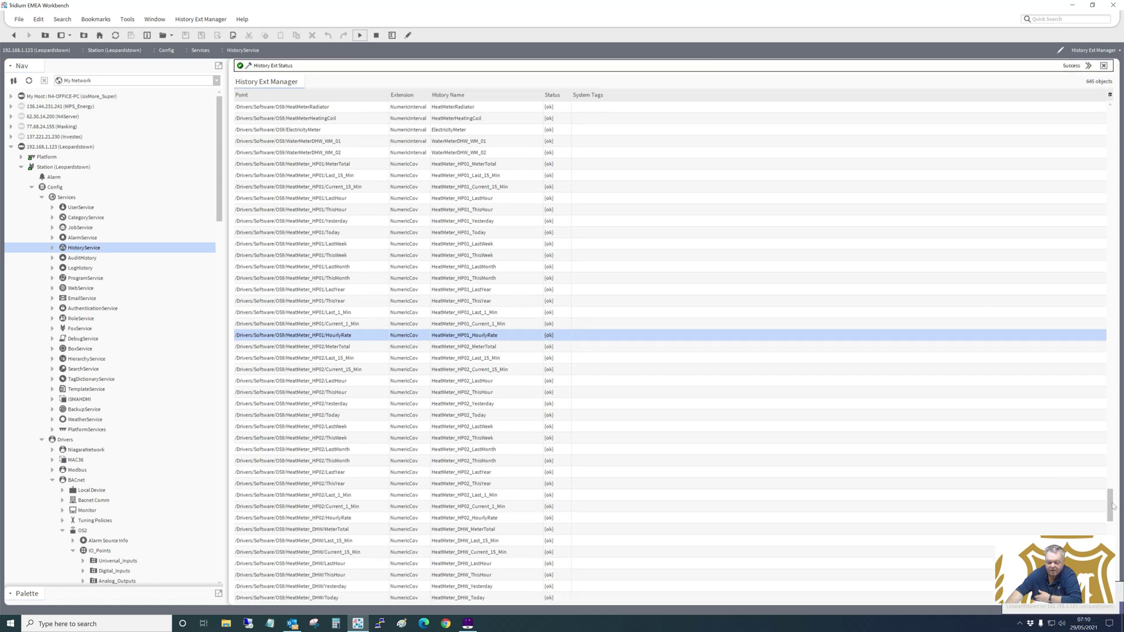
- Scroll the list and select the disabled WaterMeter WM01 HourlyRate history
{"action": "scroll", "coordinate": [1113, 506], "scroll_direction": "down", "scroll_amount": 15}
{"action": "scroll", "coordinate": [1112, 506], "scroll_direction": "down", "scroll_amount": 6}
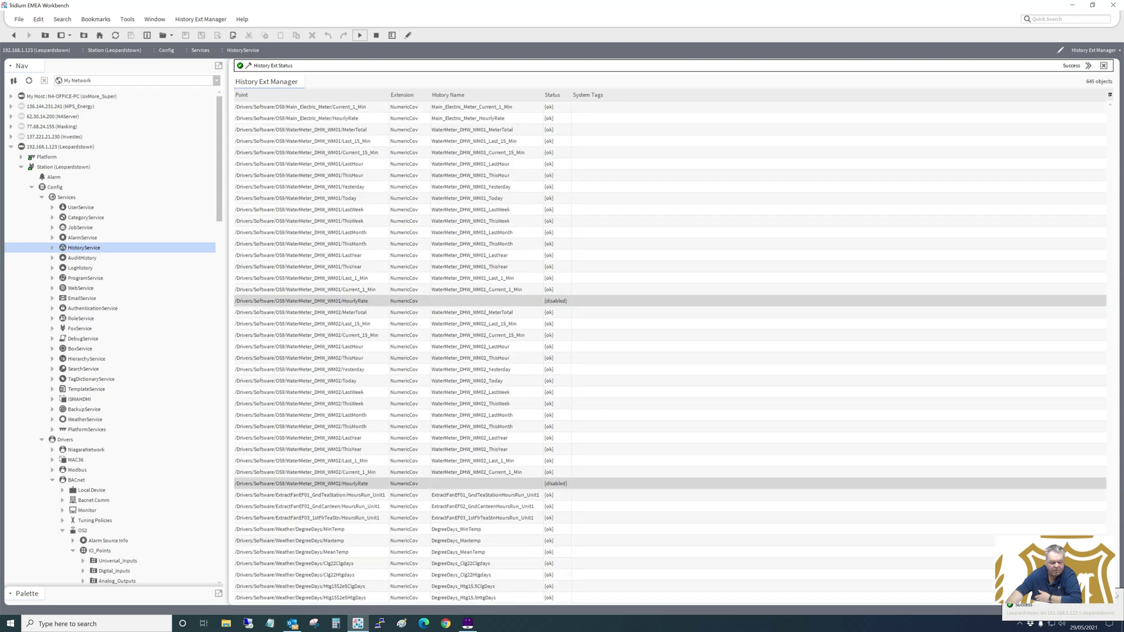
{"action": "left_click", "coordinate": [476, 301]}
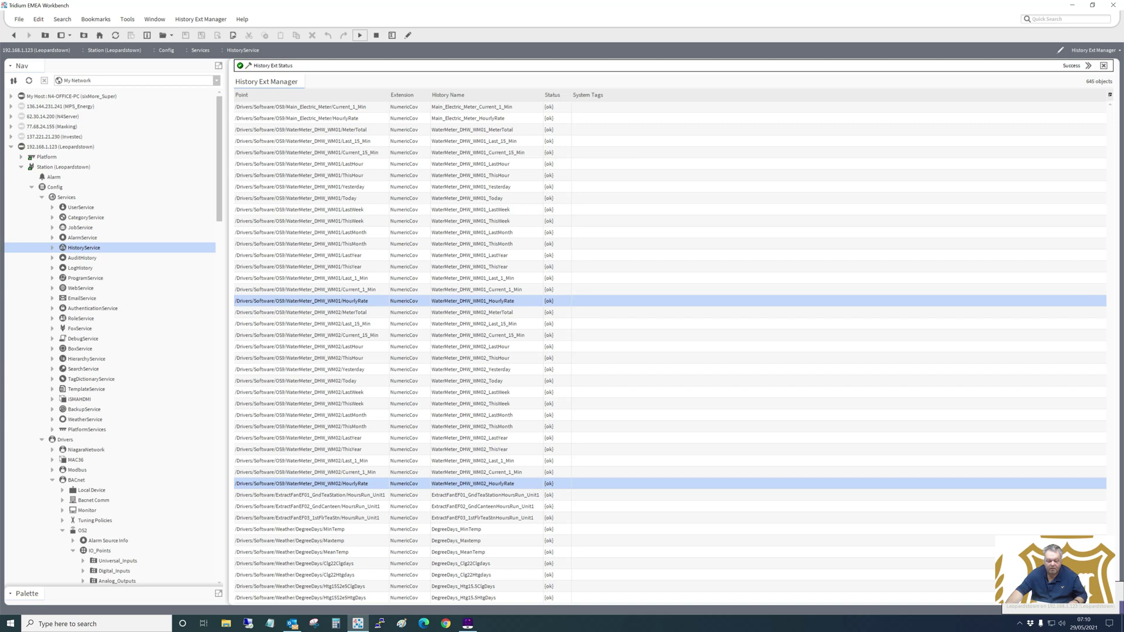
{"action": "scroll", "coordinate": [1120, 169], "scroll_direction": "down", "scroll_amount": 20}
{"action": "scroll", "coordinate": [1120, 168], "scroll_direction": "up", "scroll_amount": 20}
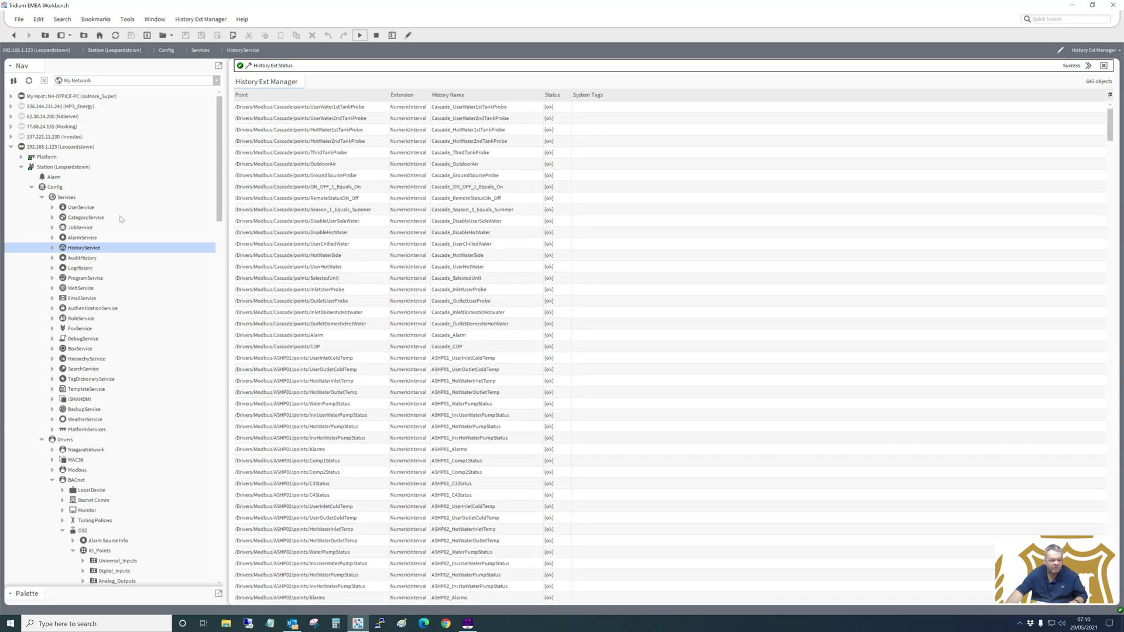
- Open the AlarmService wire sheet, then expand UserService and EmailService and select OutgoingAccount
{"action": "double_click", "coordinate": [80, 238]}
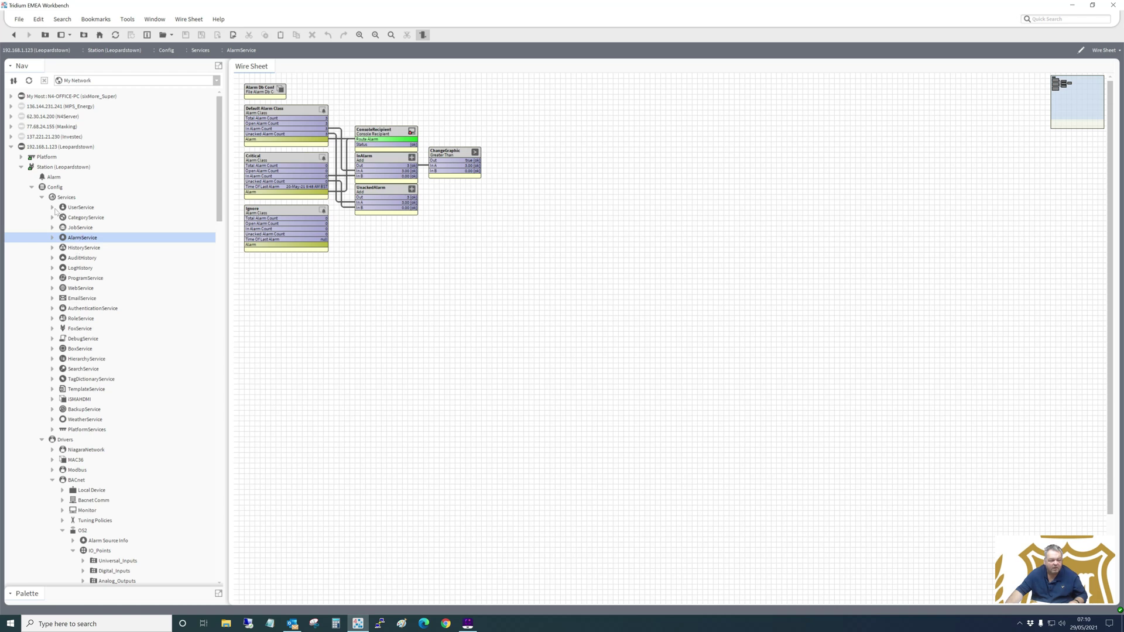
{"action": "left_click", "coordinate": [53, 209]}
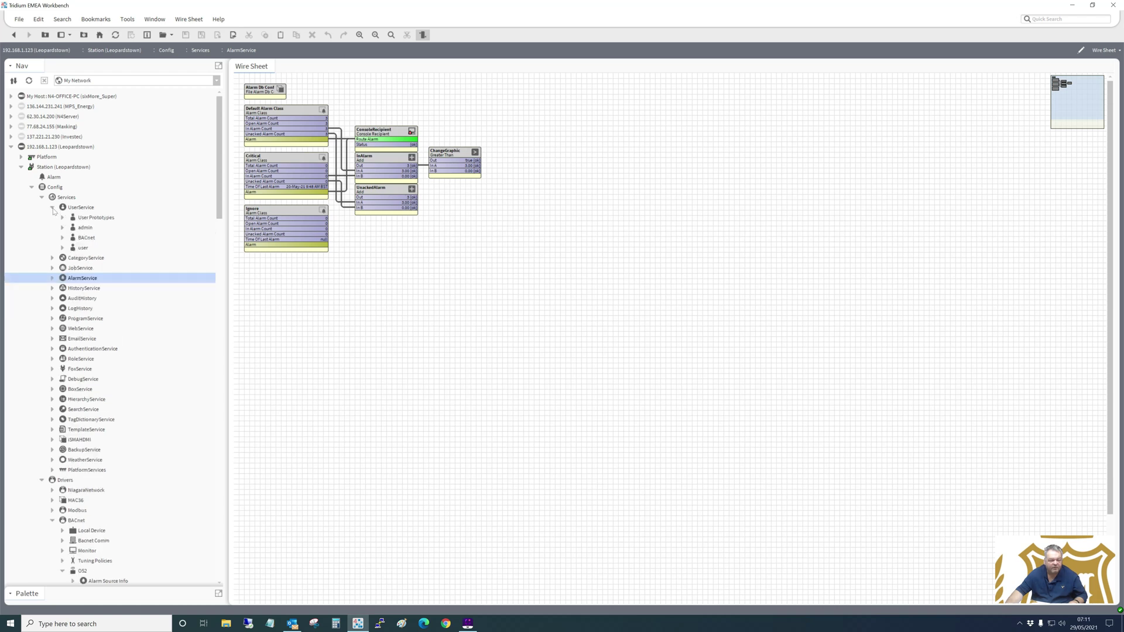
{"action": "left_click", "coordinate": [52, 338]}
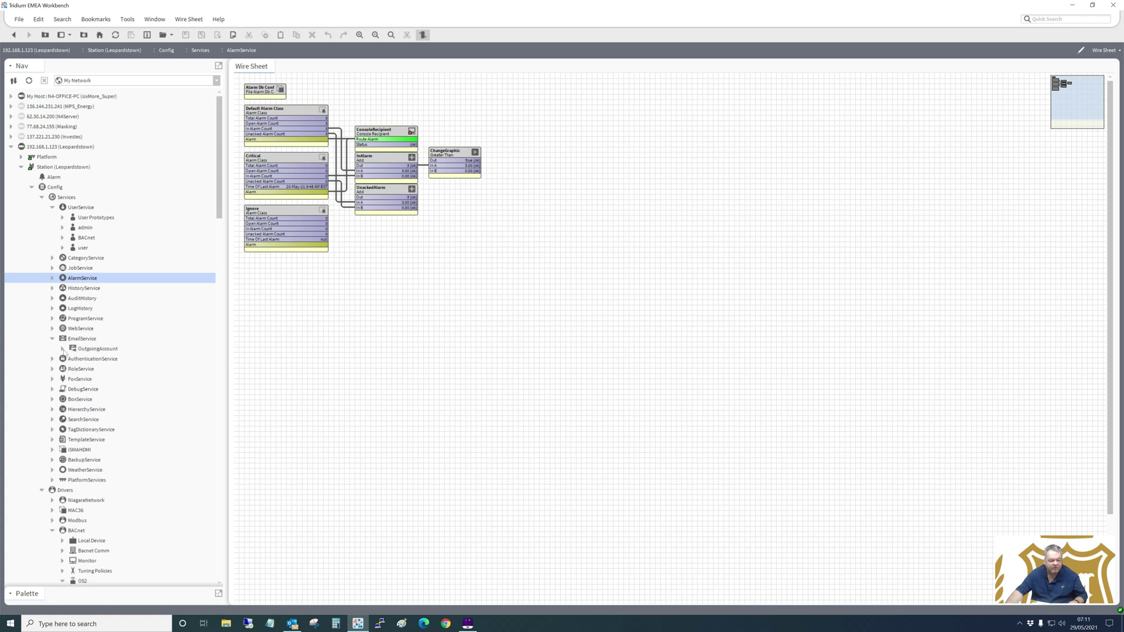
{"action": "left_click", "coordinate": [92, 350]}
- Review the OutgoingAccount email settings and PlatformServices details (Niagara 4.9.0.198), then open the BACnet driver's Px page
{"action": "double_click", "coordinate": [92, 349]}
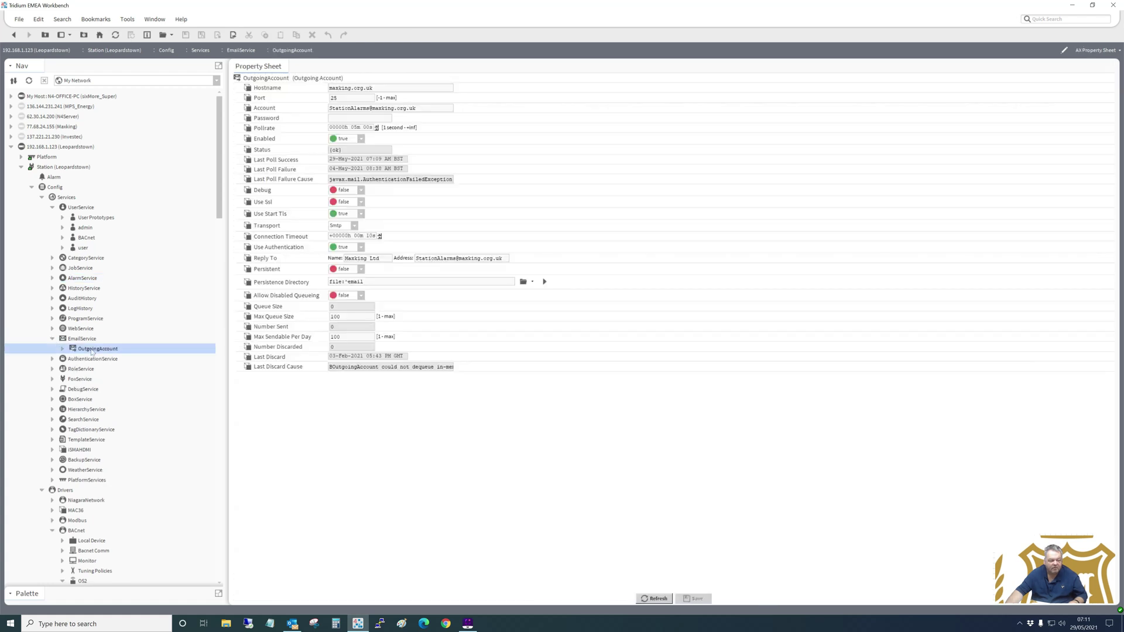
{"action": "left_click", "coordinate": [82, 481]}
{"action": "double_click", "coordinate": [80, 482]}
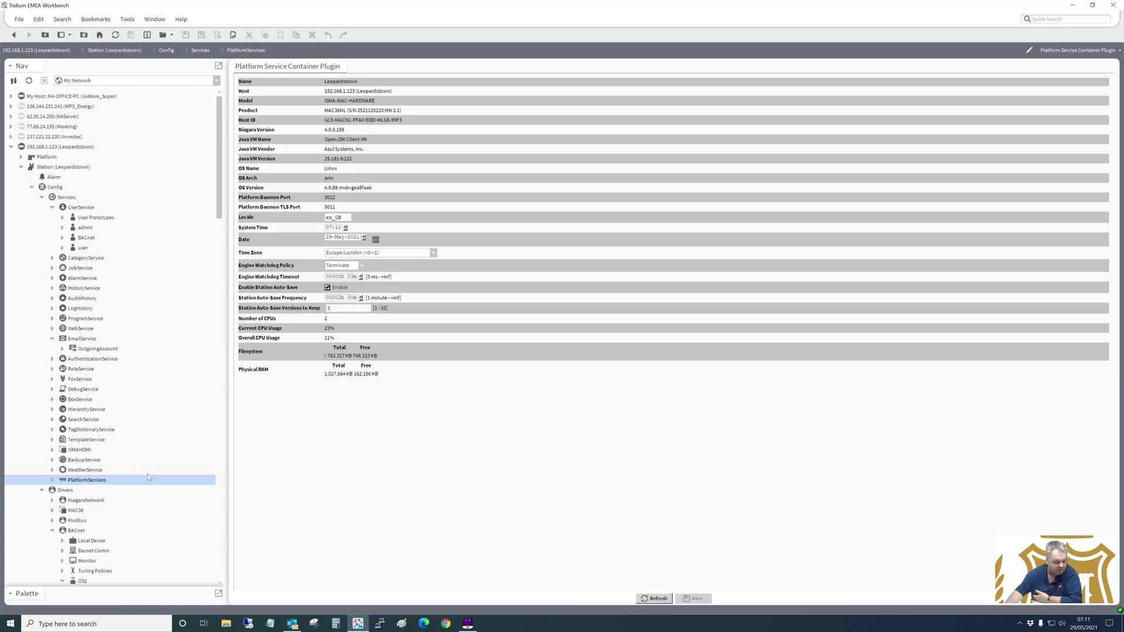
{"action": "double_click", "coordinate": [72, 530]}
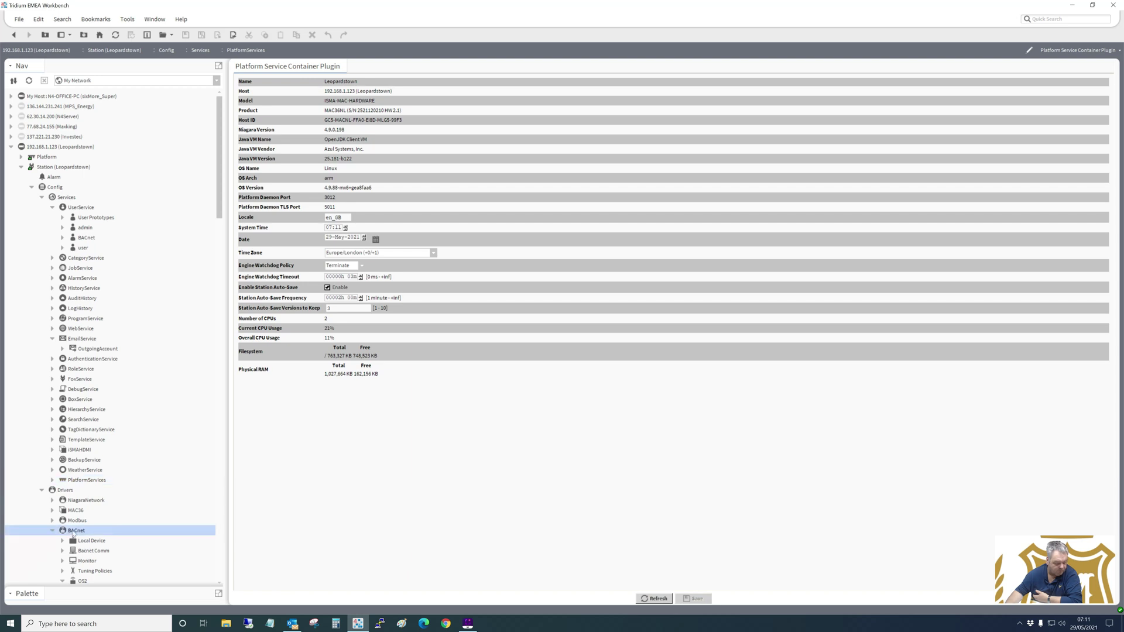